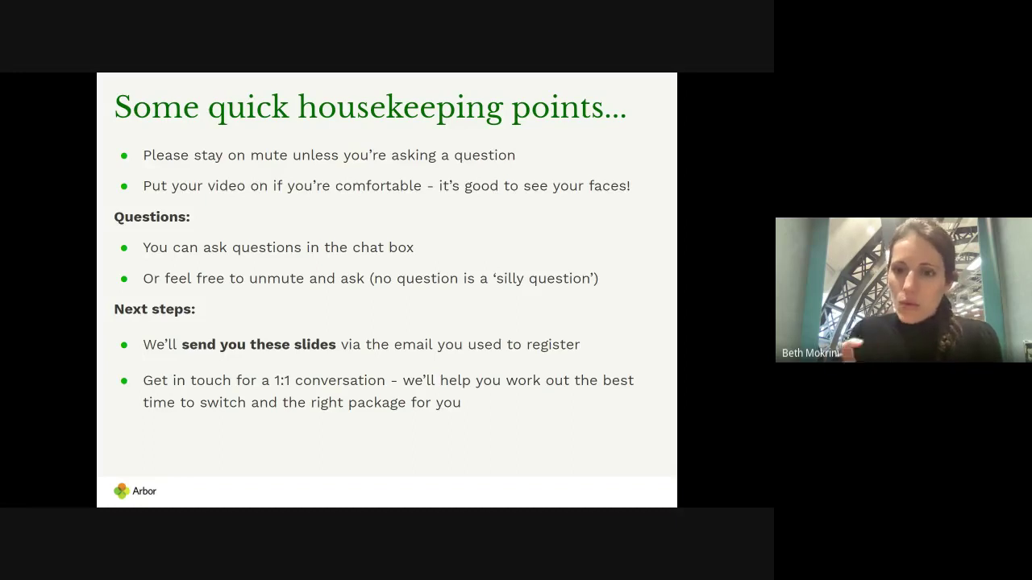
{"action": "left_click", "coordinate": [631, 220]}
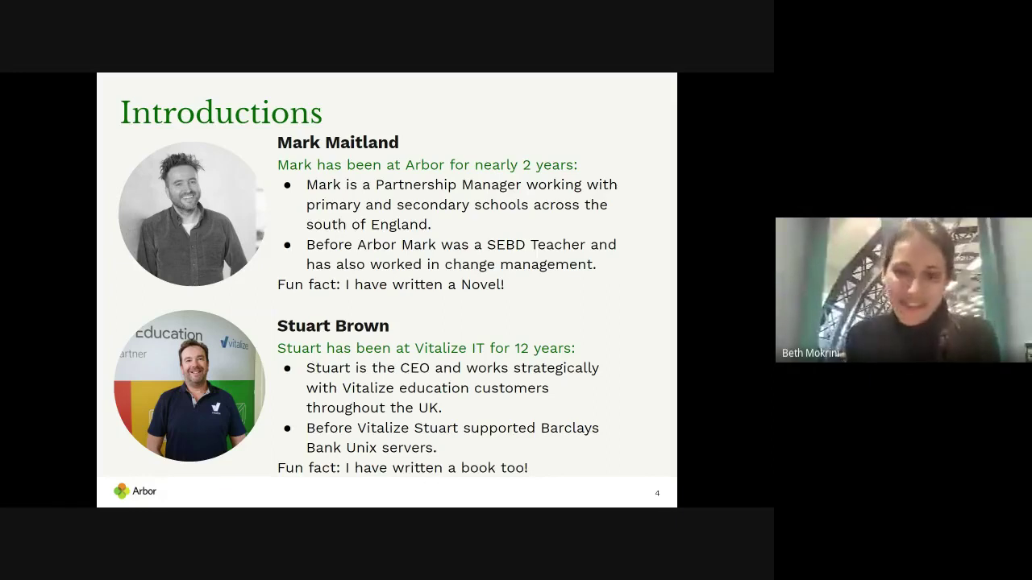
{"action": "key", "text": "Right"}
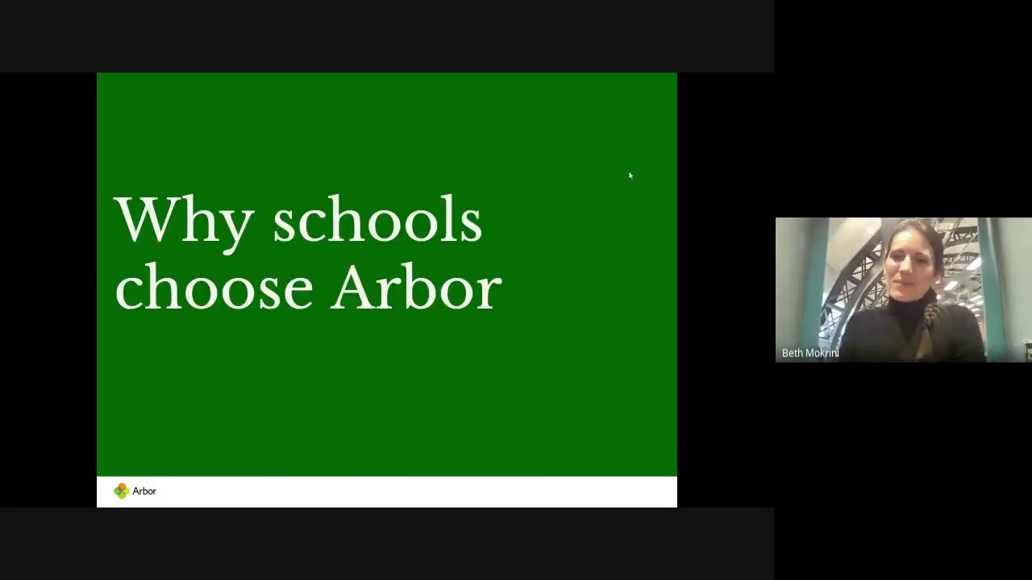
{"action": "key", "text": "Right"}
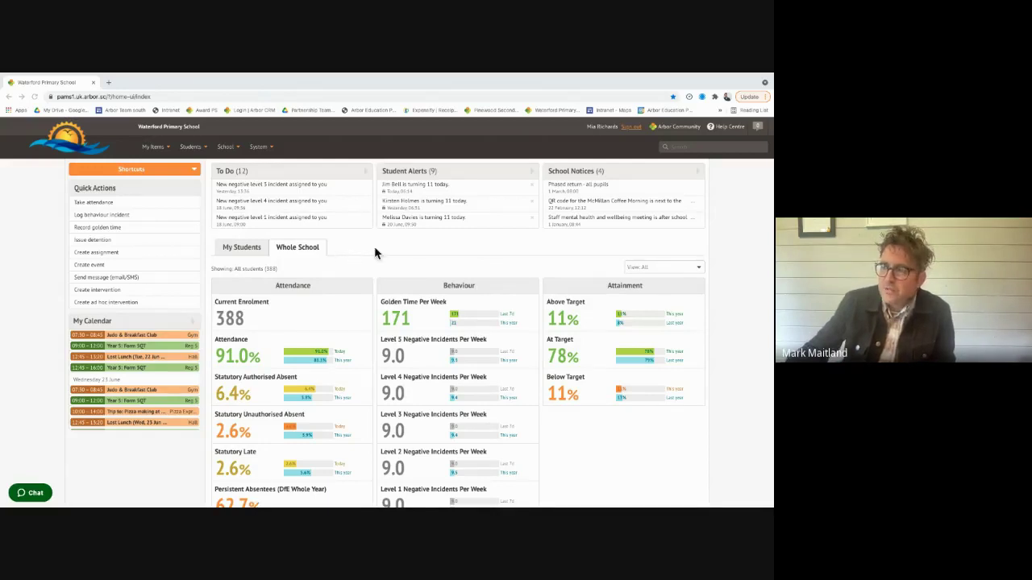
- Switch the home page figures to My Students and activate the search for groups and courses
{"action": "left_click", "coordinate": [242, 249]}
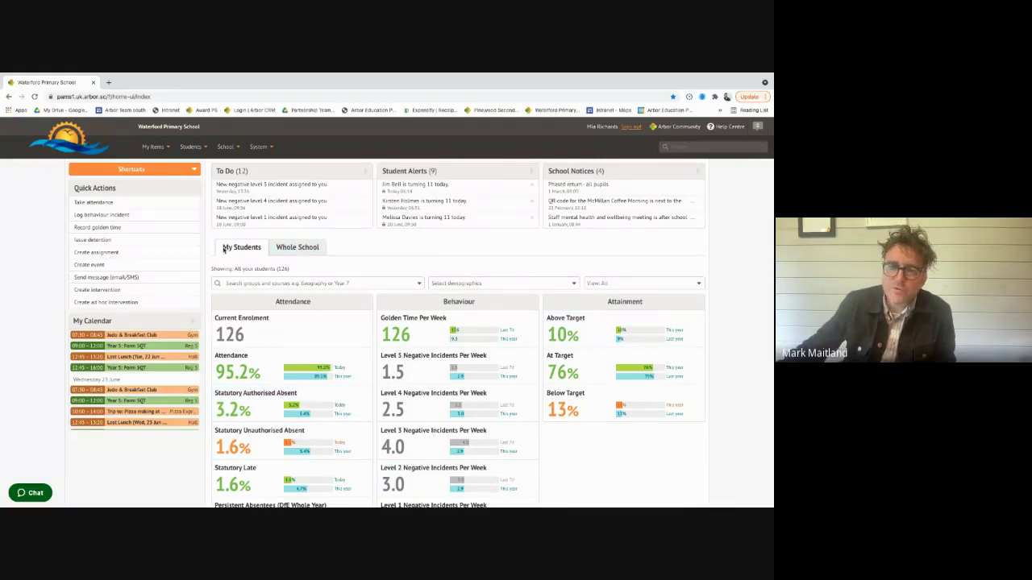
{"action": "left_click", "coordinate": [319, 283]}
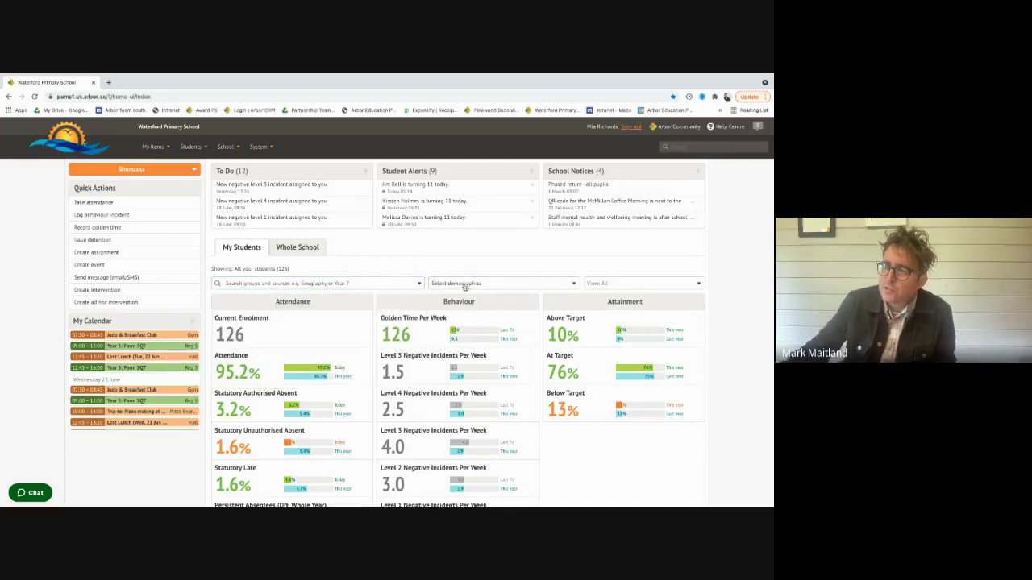
- Try the Pupil Premium, Male and Disadvantaged demographic filters on the My Students figures and clear them all again
{"action": "left_click", "coordinate": [467, 284]}
{"action": "left_click", "coordinate": [438, 317]}
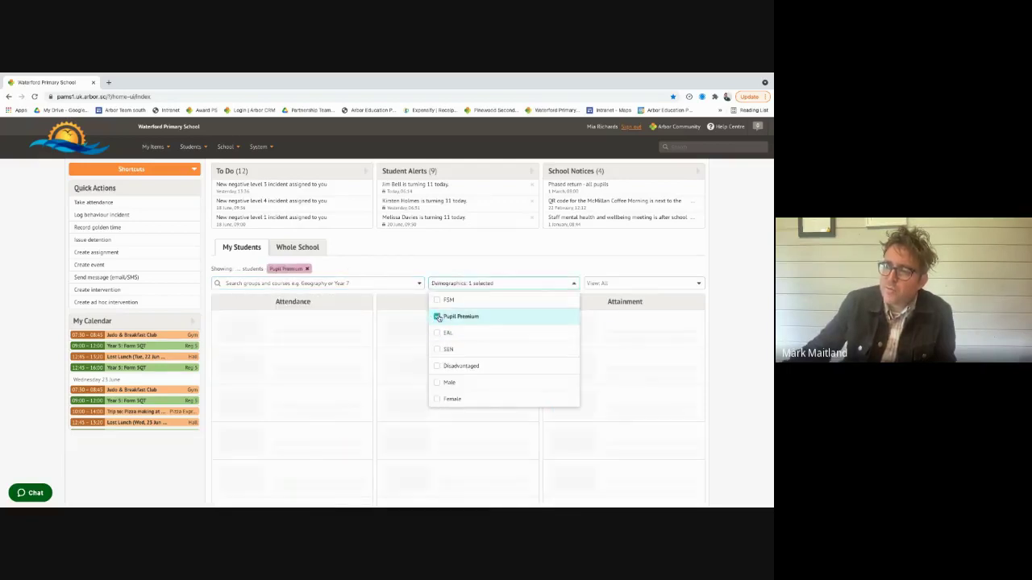
{"action": "left_click", "coordinate": [438, 317]}
{"action": "left_click", "coordinate": [437, 382]}
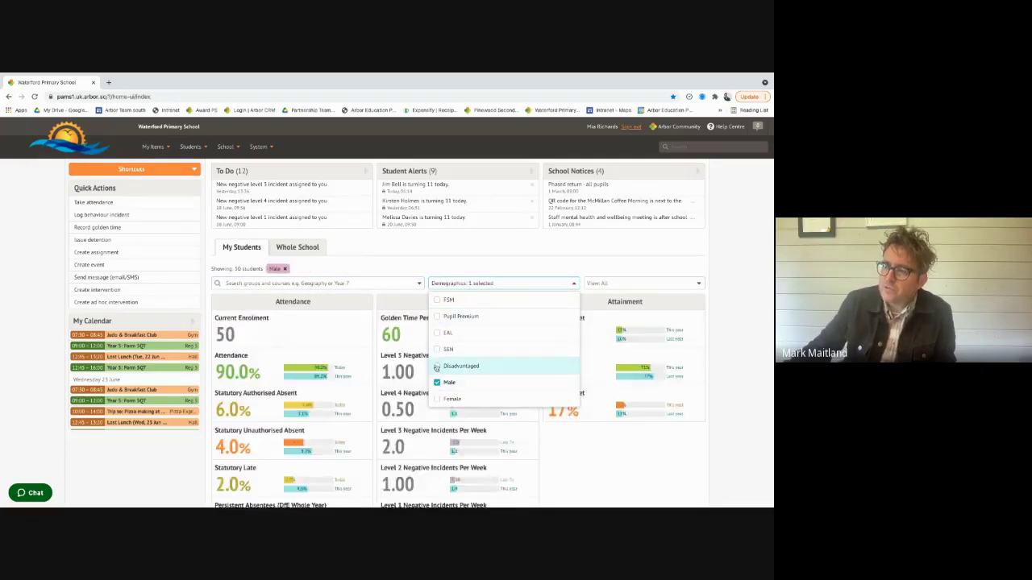
{"action": "left_click", "coordinate": [436, 367]}
{"action": "left_click", "coordinate": [436, 367]}
{"action": "left_click", "coordinate": [437, 382]}
{"action": "left_click", "coordinate": [438, 316]}
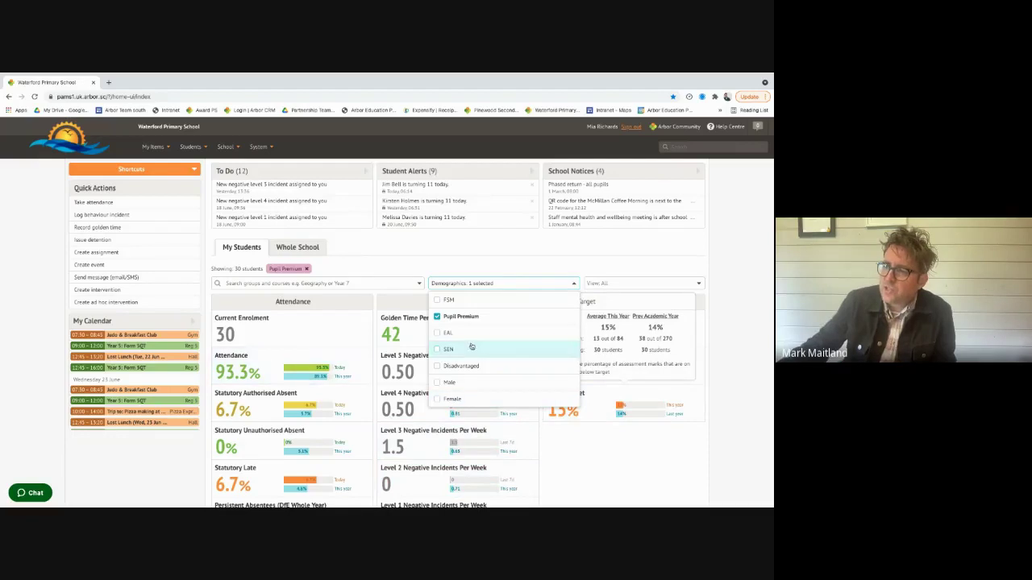
{"action": "left_click", "coordinate": [438, 318]}
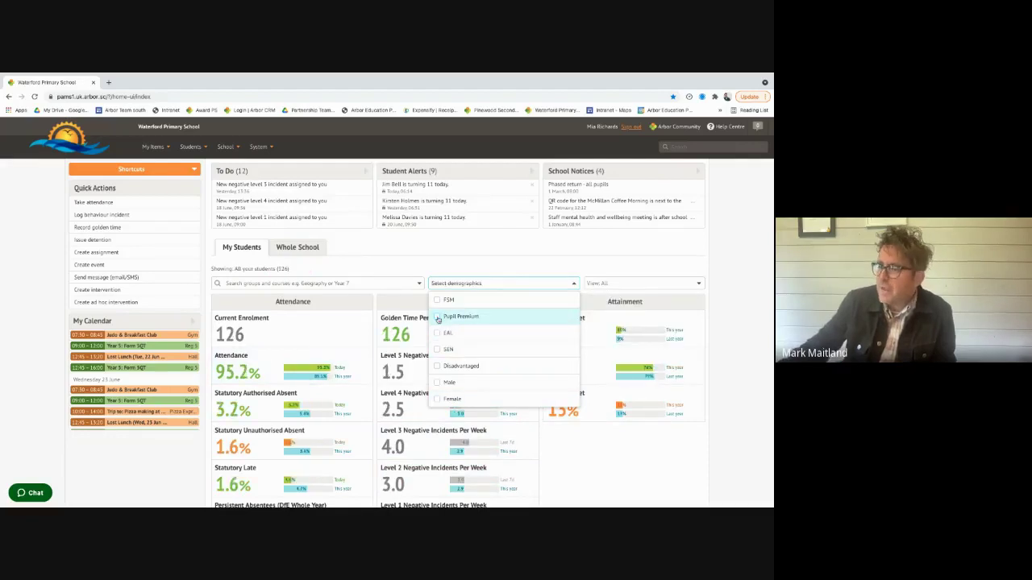
{"action": "left_click", "coordinate": [407, 269]}
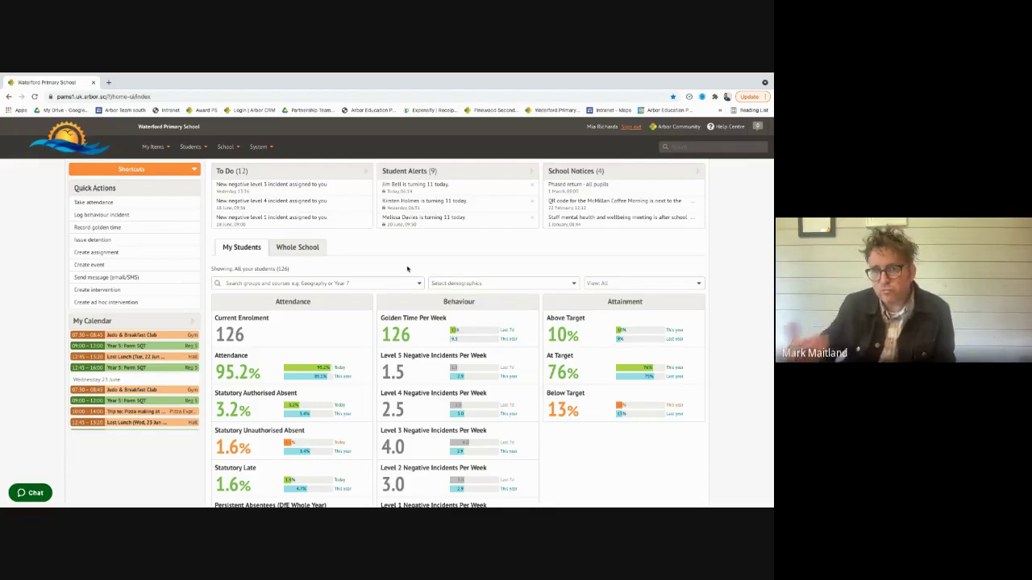
- Filter the My Students figures by the Pupil Premium demographic
{"action": "left_click", "coordinate": [457, 284]}
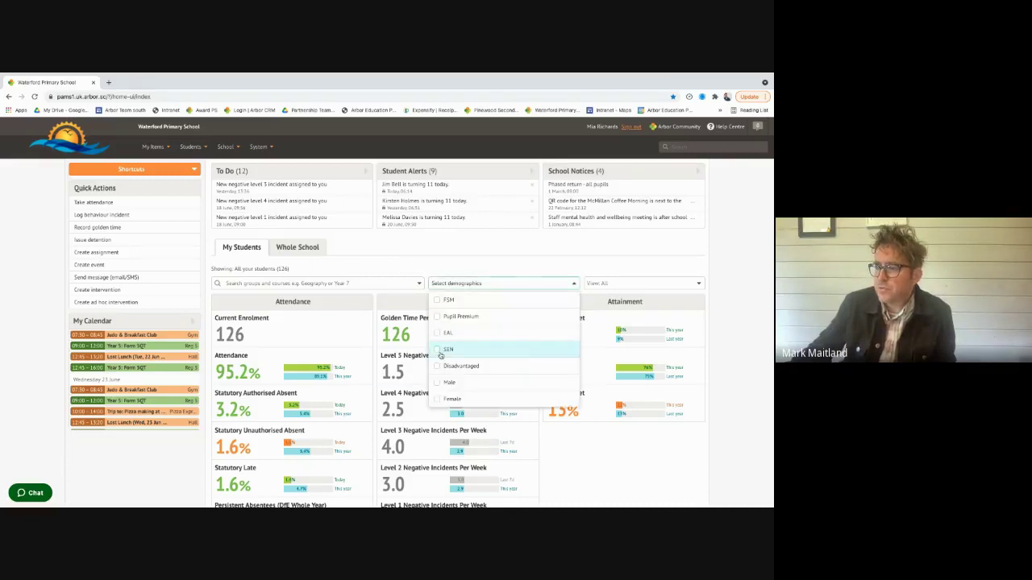
{"action": "left_click", "coordinate": [437, 317]}
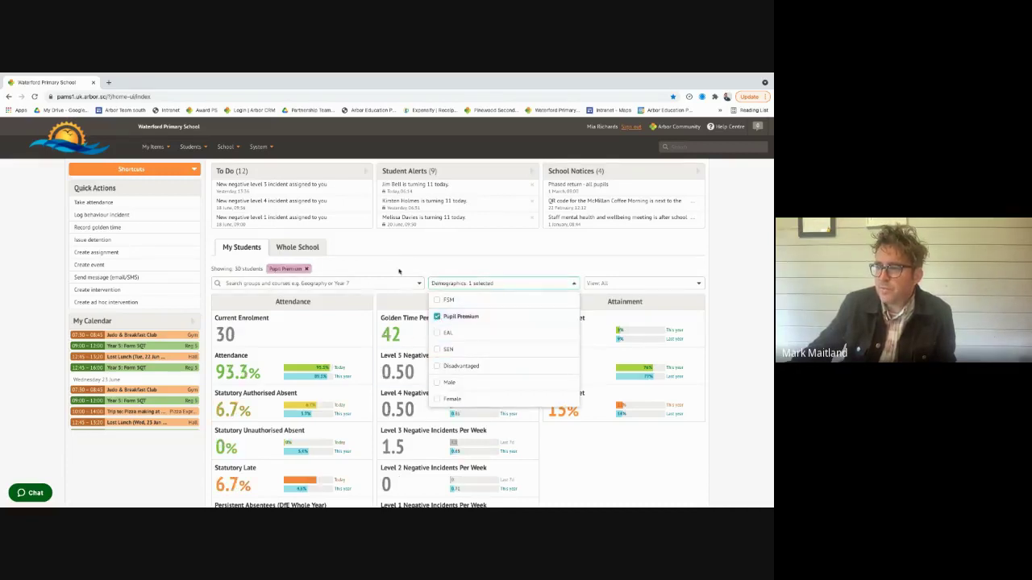
{"action": "left_click", "coordinate": [350, 307]}
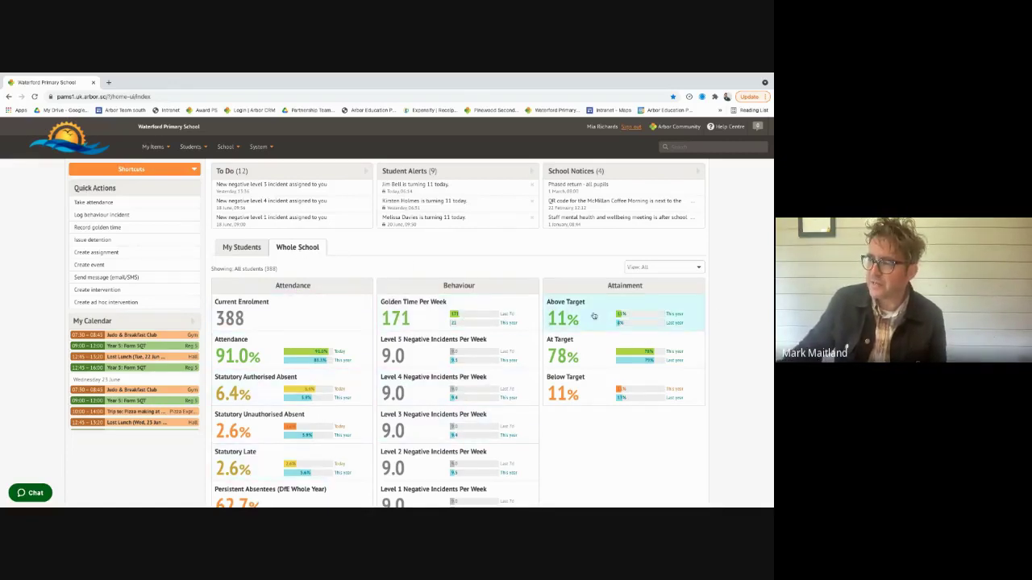
- Hide the Behaviour figures in the Whole School overview
{"action": "left_click", "coordinate": [637, 266]}
{"action": "left_click", "coordinate": [633, 300]}
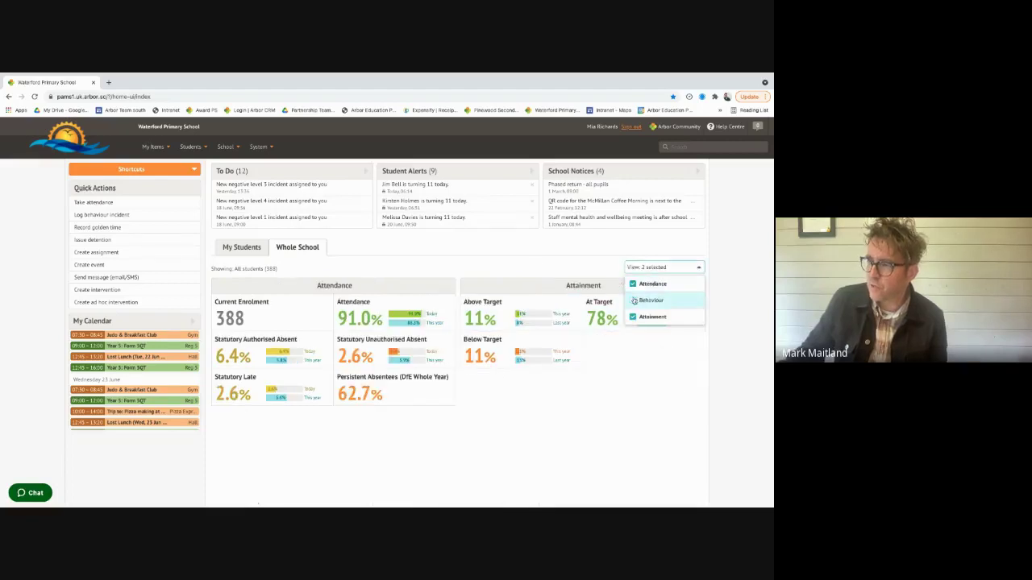
{"action": "left_click", "coordinate": [553, 271]}
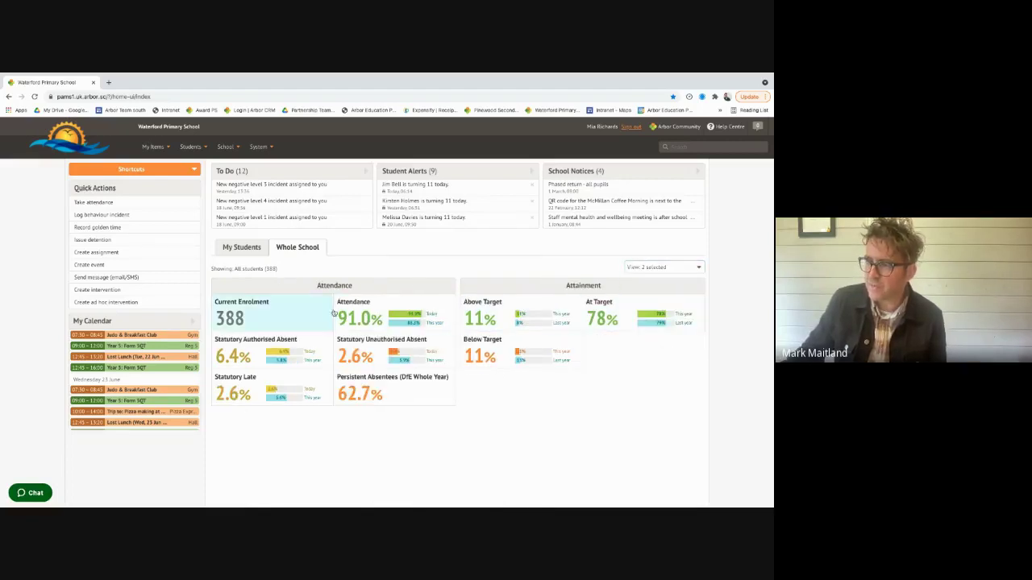
- Reduce the Whole School overview to Attendance only, check the attendance figure's details, and restore Behaviour and Attainment
{"action": "left_click", "coordinate": [651, 266]}
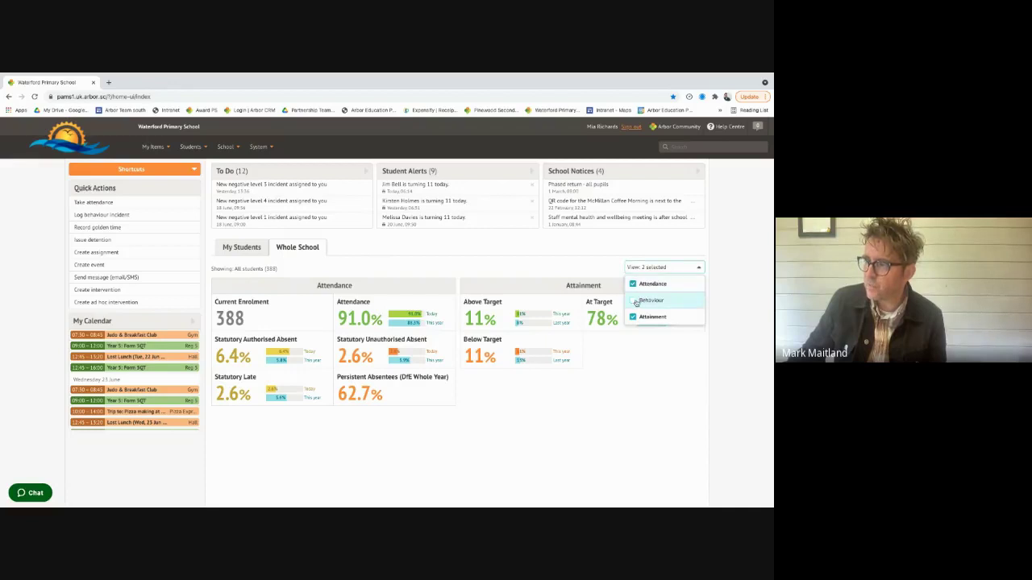
{"action": "left_click", "coordinate": [634, 300]}
{"action": "left_click", "coordinate": [633, 318]}
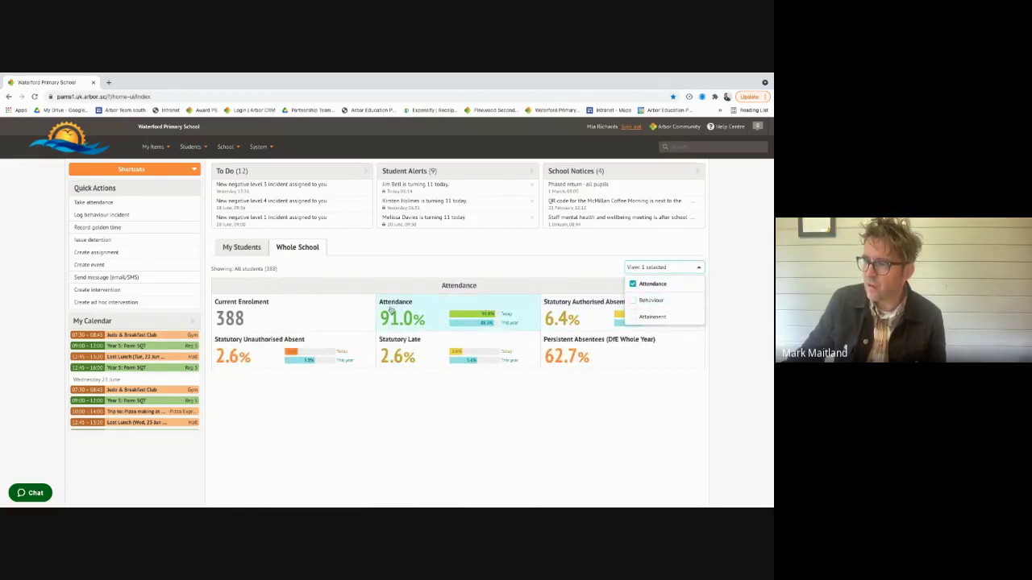
{"action": "mouse_move", "coordinate": [424, 314]}
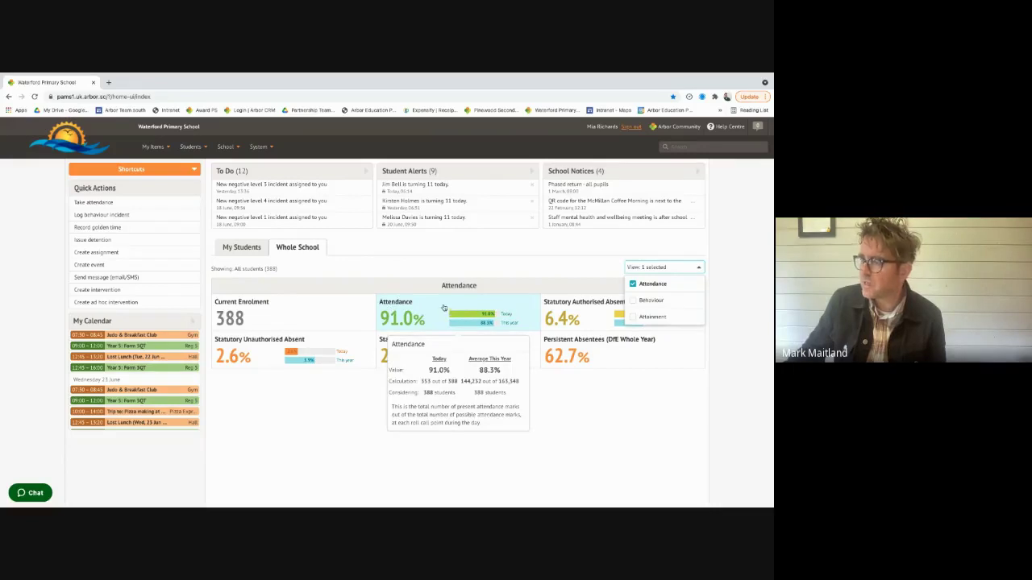
{"action": "left_click", "coordinate": [633, 300]}
{"action": "left_click", "coordinate": [633, 317]}
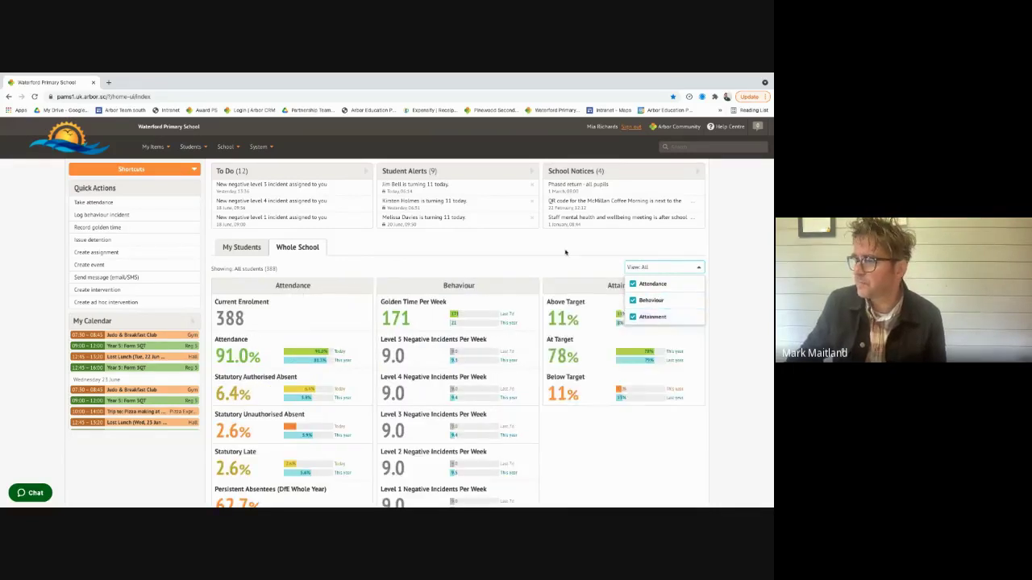
- Open the attendance dashboard from the Pupil Premium-filtered My Students figures and list its results by individual student
{"action": "left_click", "coordinate": [248, 250]}
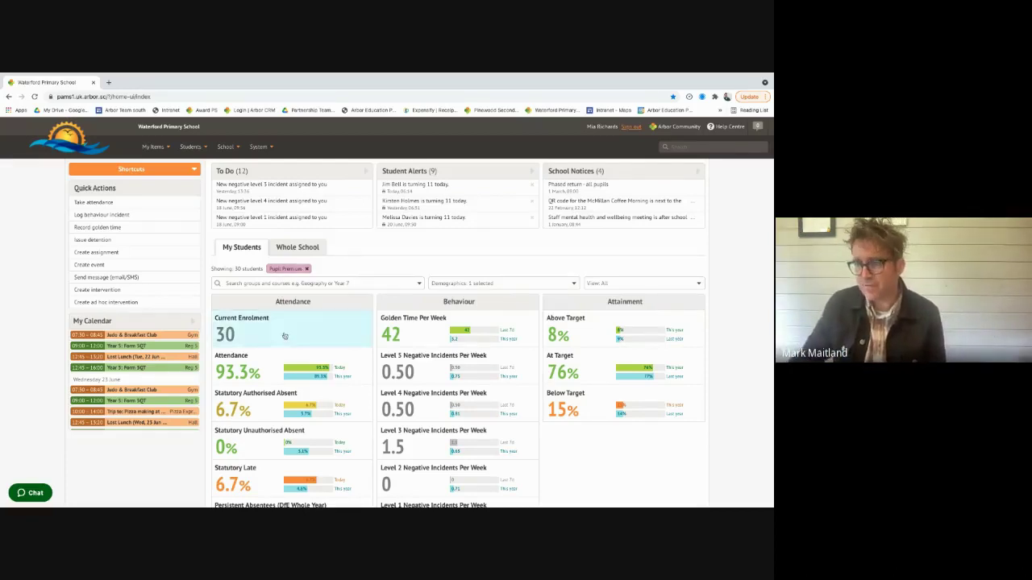
{"action": "left_click", "coordinate": [250, 371]}
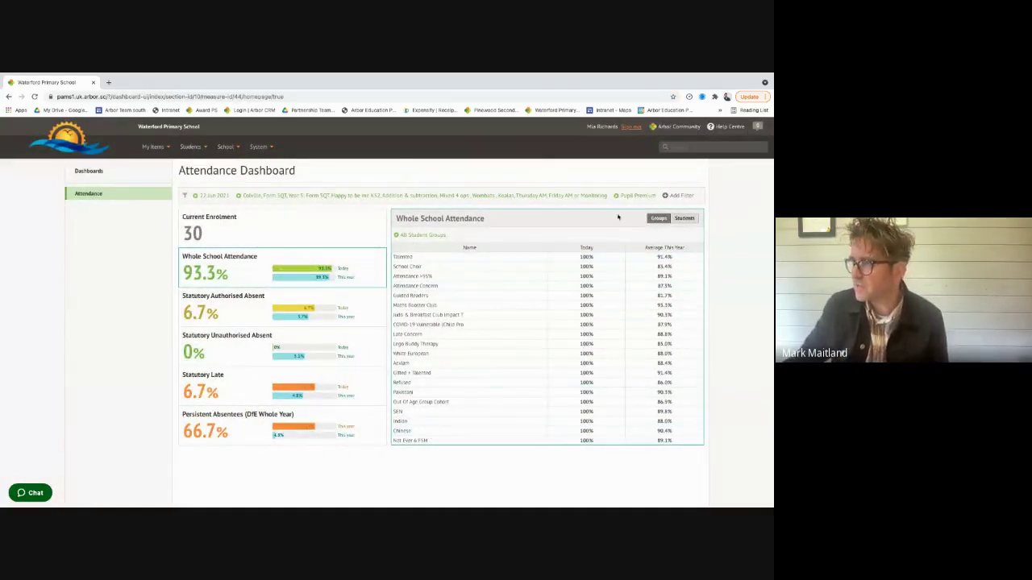
{"action": "left_click", "coordinate": [684, 218]}
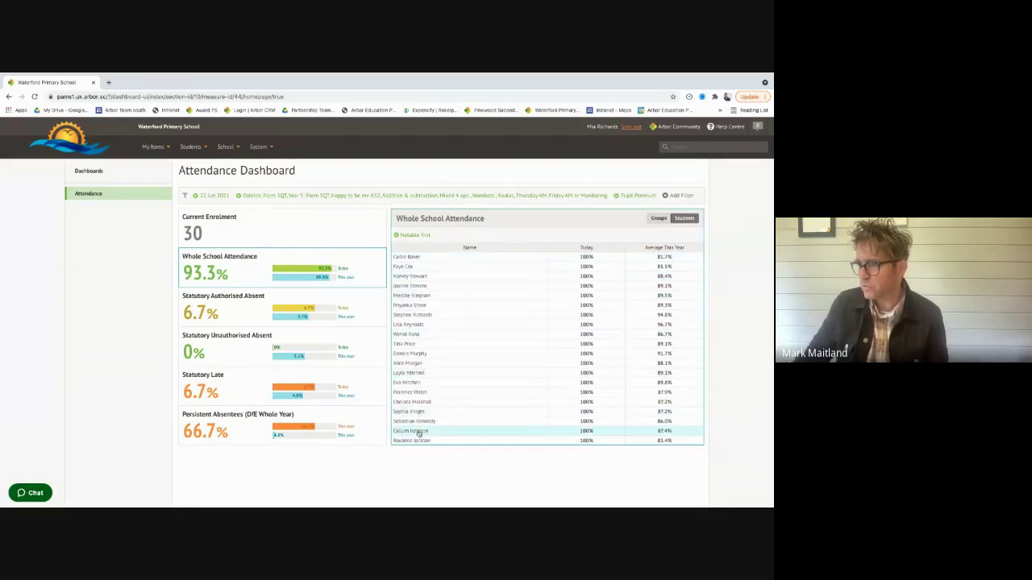
- Try narrowing the dashboard's student filter to Form 5QT with Pupil Premium by removing all other groups, and discard the changes
{"action": "left_click", "coordinate": [260, 196]}
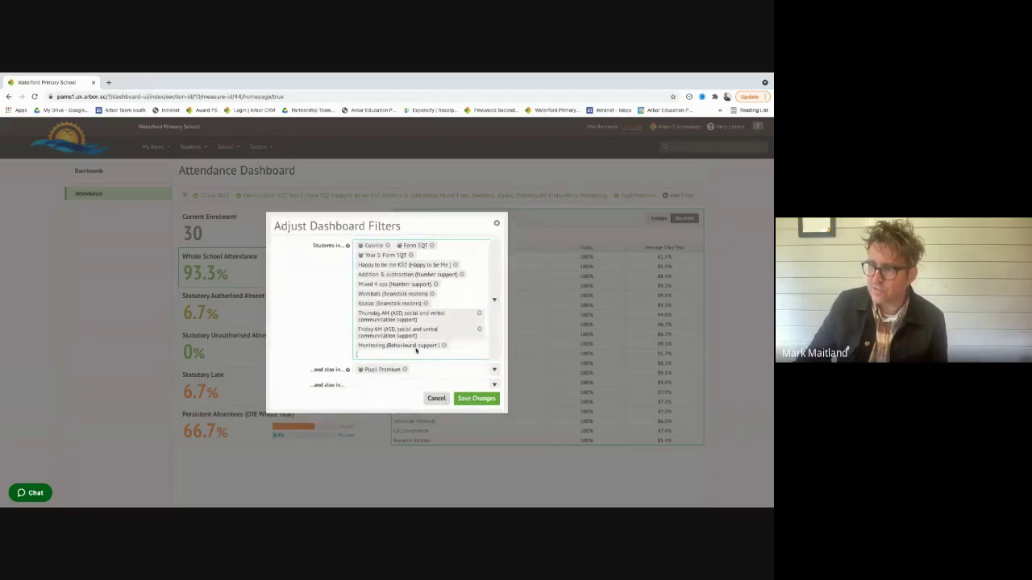
{"action": "left_click", "coordinate": [414, 347]}
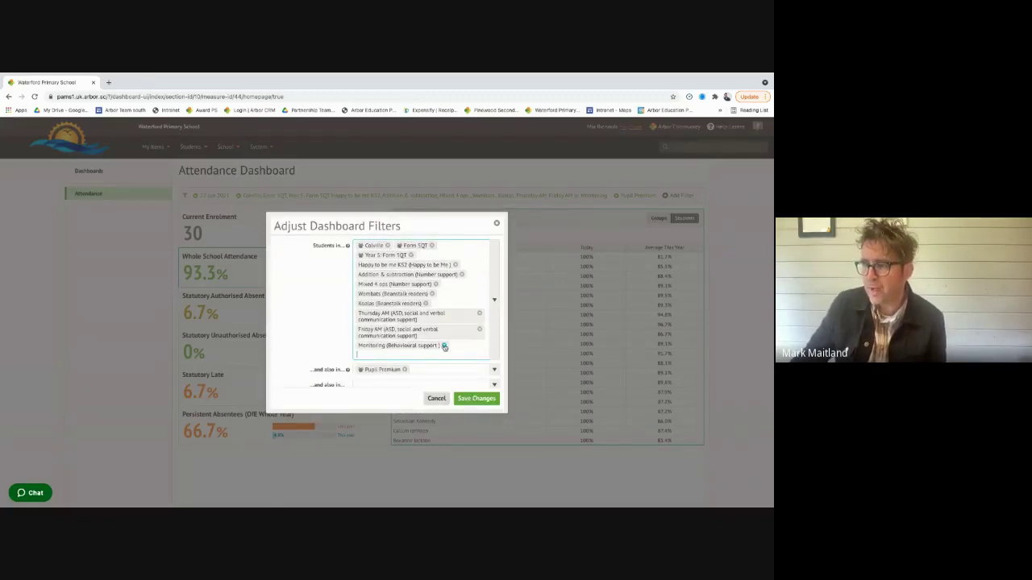
{"action": "left_click", "coordinate": [443, 346]}
{"action": "left_click", "coordinate": [480, 330]}
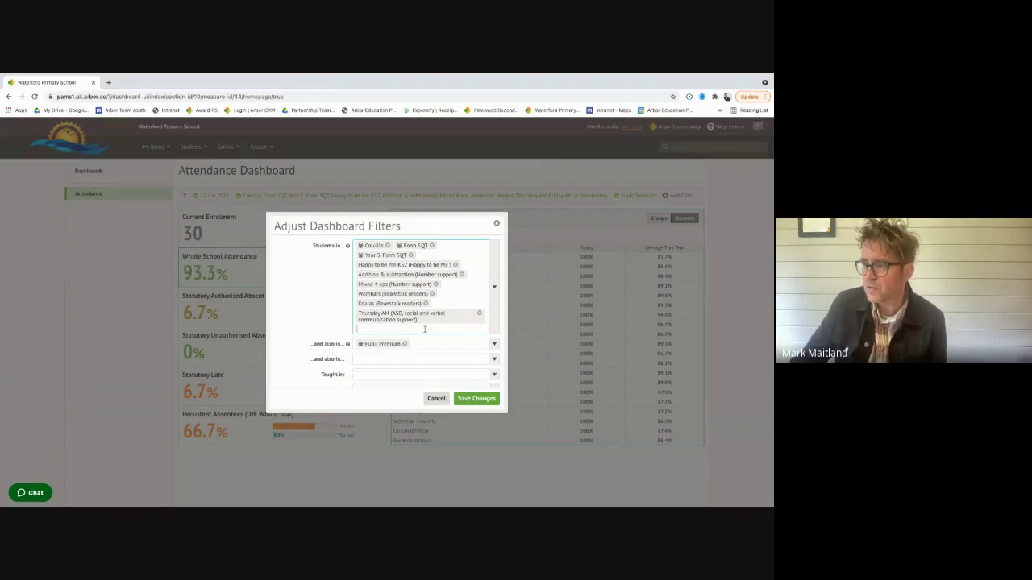
{"action": "left_click", "coordinate": [478, 313]}
{"action": "left_click", "coordinate": [425, 303]}
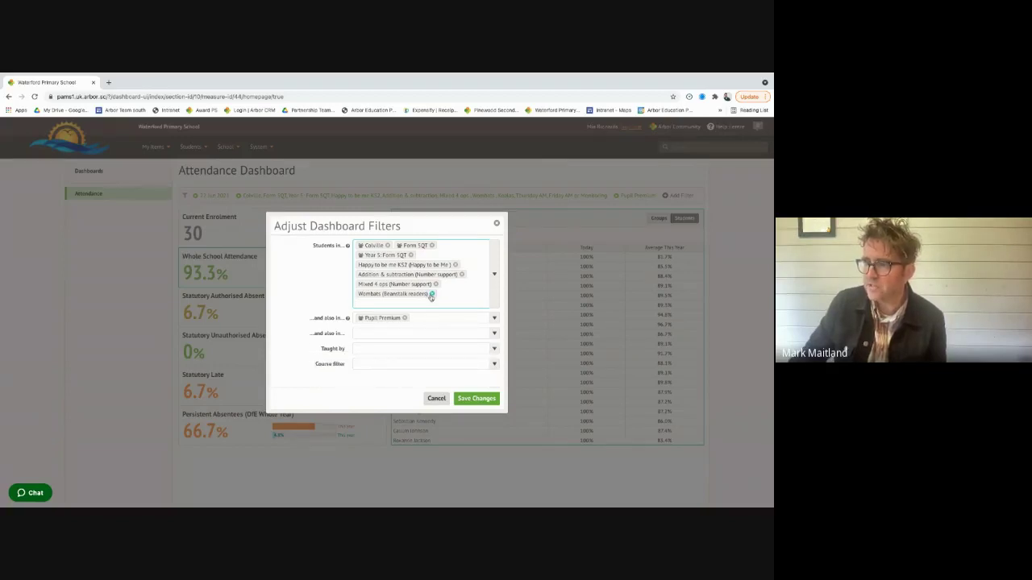
{"action": "left_click", "coordinate": [432, 293]}
{"action": "left_click", "coordinate": [435, 284]}
{"action": "left_click", "coordinate": [461, 274]}
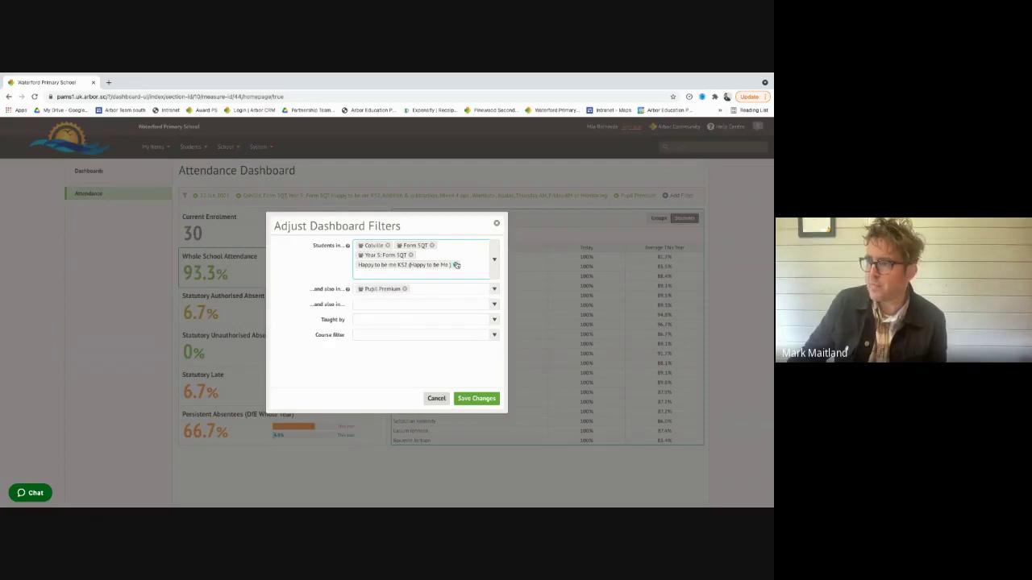
{"action": "left_click", "coordinate": [455, 264]}
{"action": "left_click", "coordinate": [411, 255]}
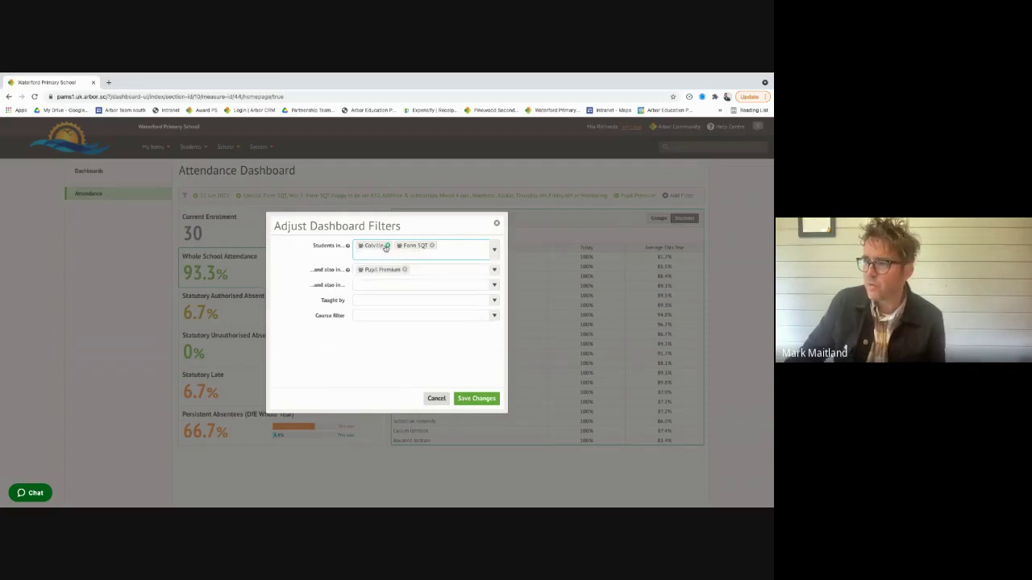
{"action": "left_click", "coordinate": [387, 245]}
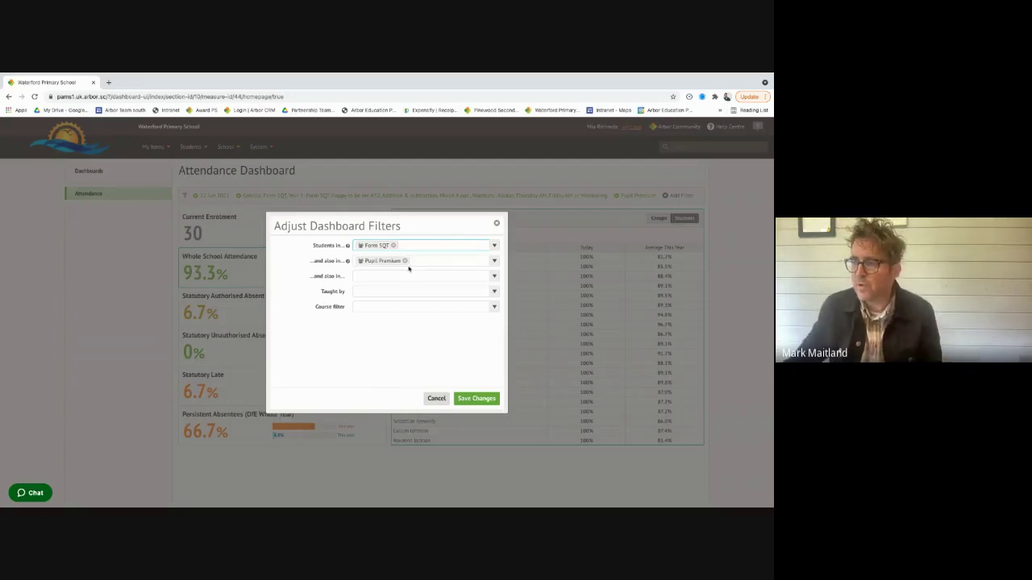
{"action": "left_click", "coordinate": [436, 398]}
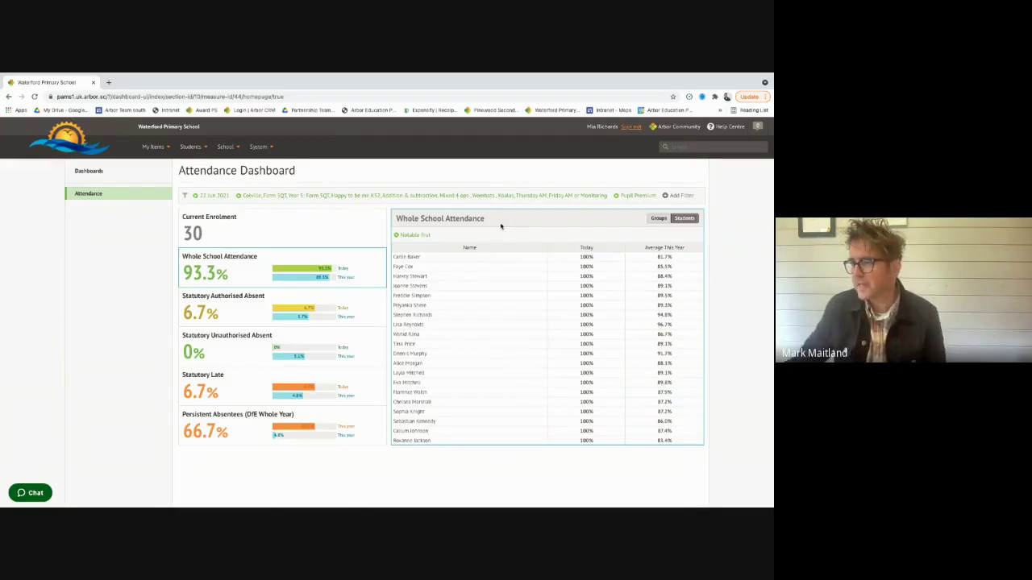
- Return to the home page and open the attendance dashboard from the Whole School attendance figure
{"action": "left_click", "coordinate": [118, 166]}
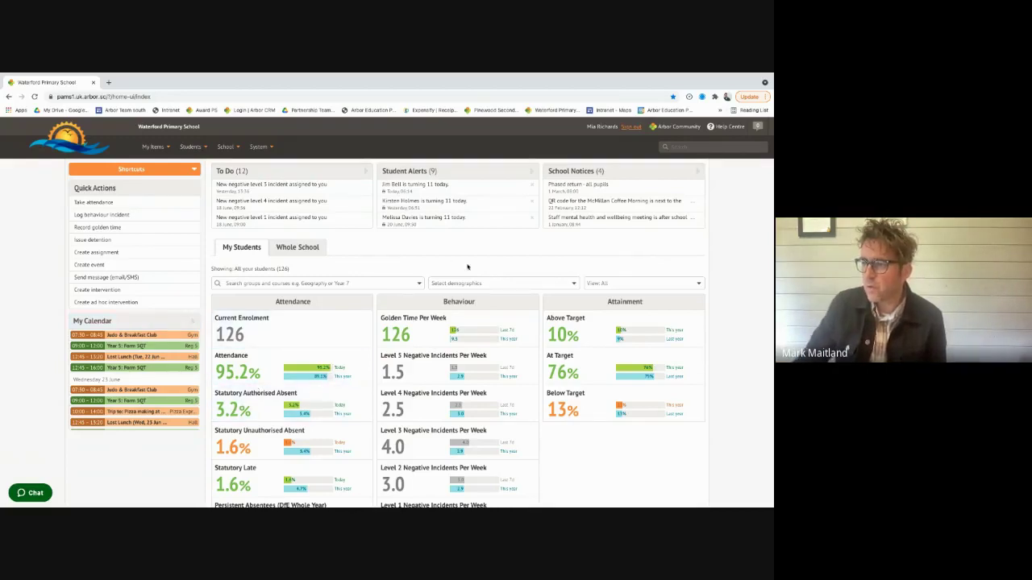
{"action": "left_click", "coordinate": [312, 248]}
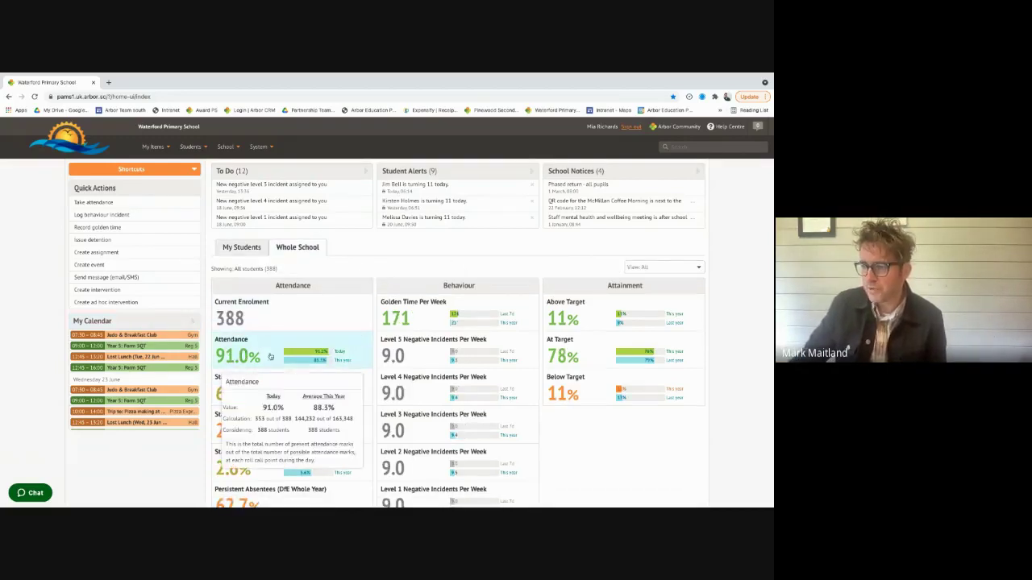
{"action": "left_click", "coordinate": [243, 352]}
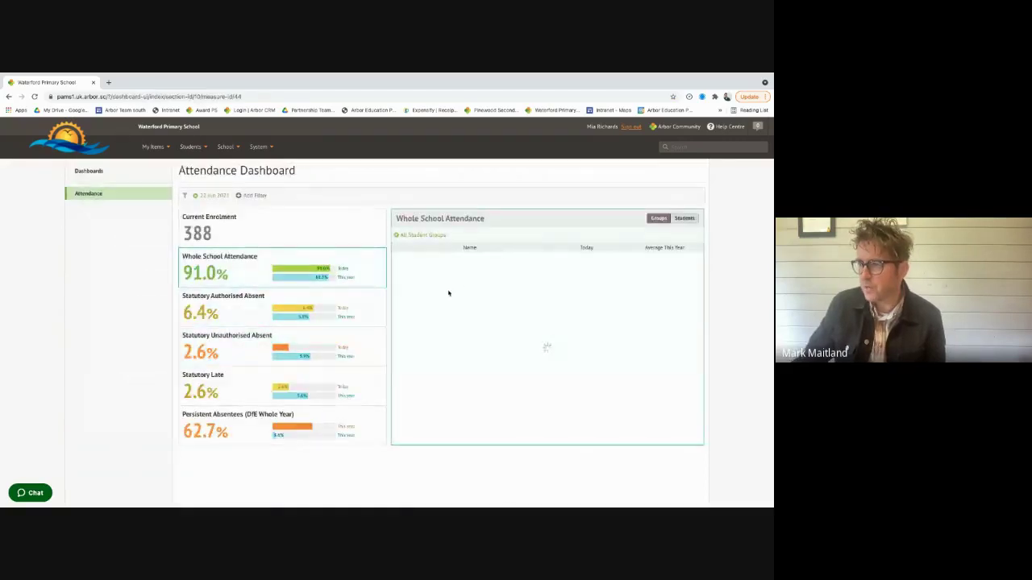
- List whole-school attendance by individual student, sorted by Average This Year from lowest to highest
{"action": "left_click", "coordinate": [683, 217]}
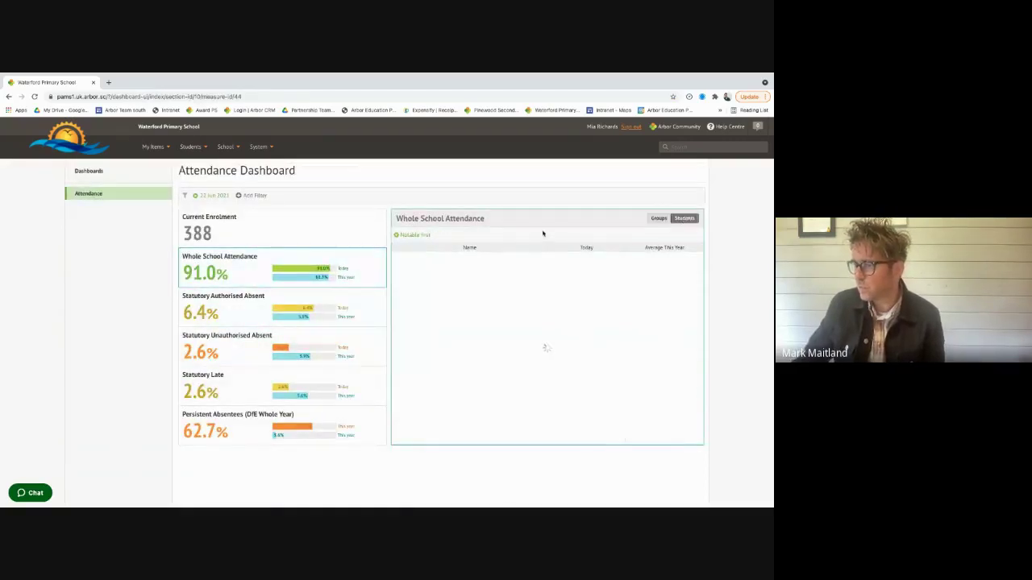
{"action": "left_click", "coordinate": [681, 247]}
{"action": "mouse_move", "coordinate": [597, 264]}
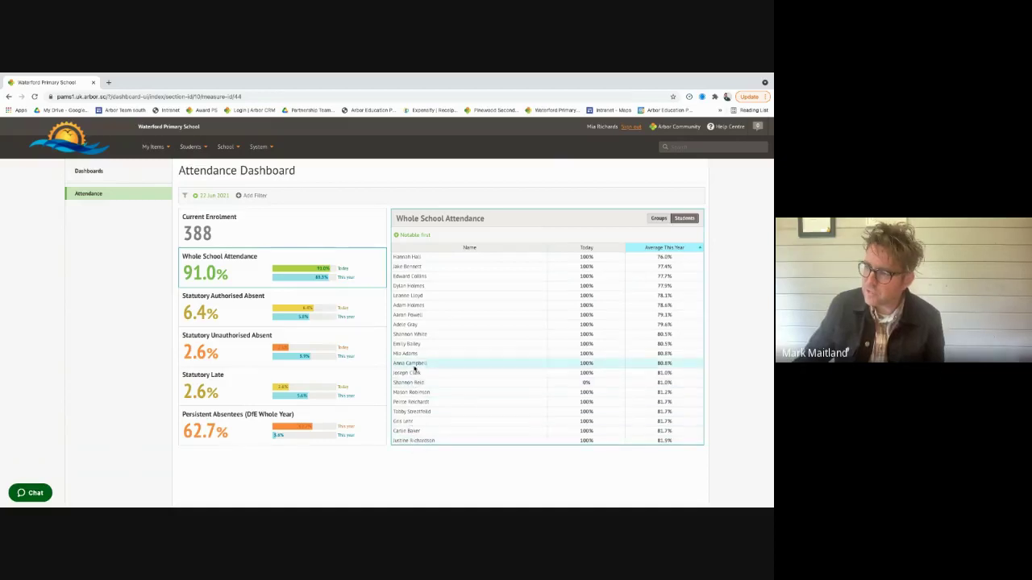
- Open the profile of the student with the lowest yearly average, and use the search to open the Form 6HY student's profile
{"action": "left_click", "coordinate": [411, 258]}
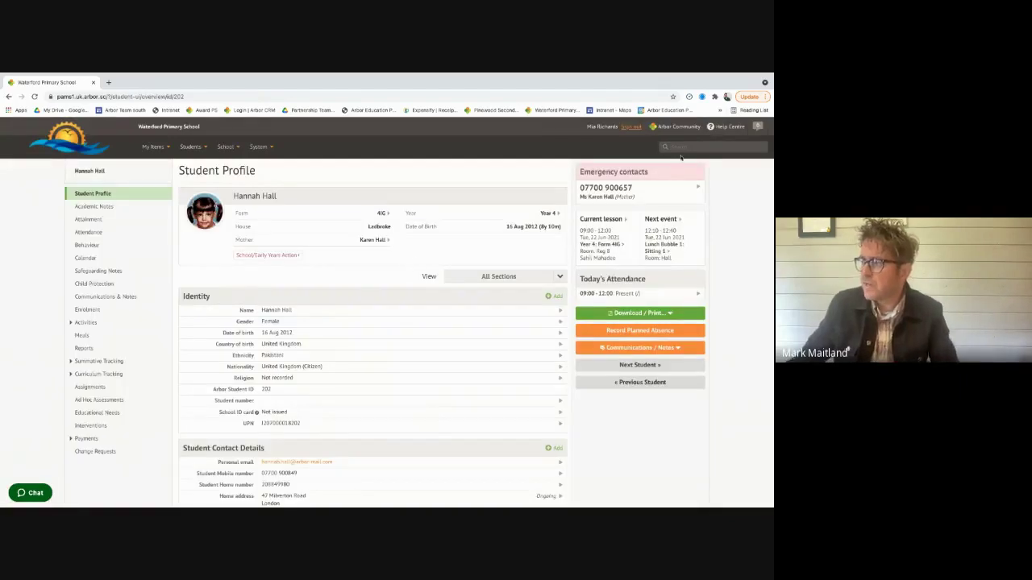
{"action": "left_click", "coordinate": [687, 147]}
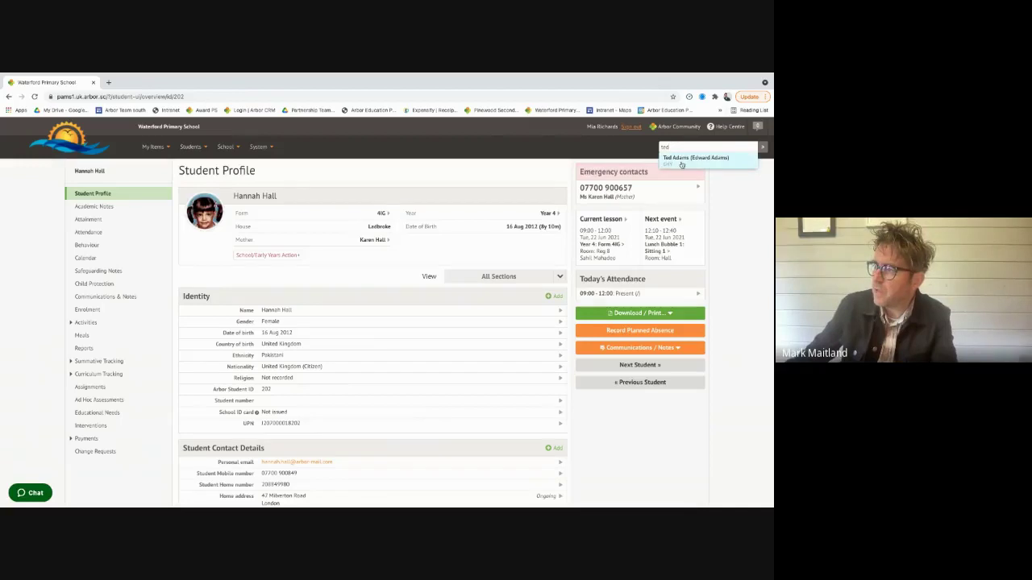
{"action": "left_click", "coordinate": [679, 161]}
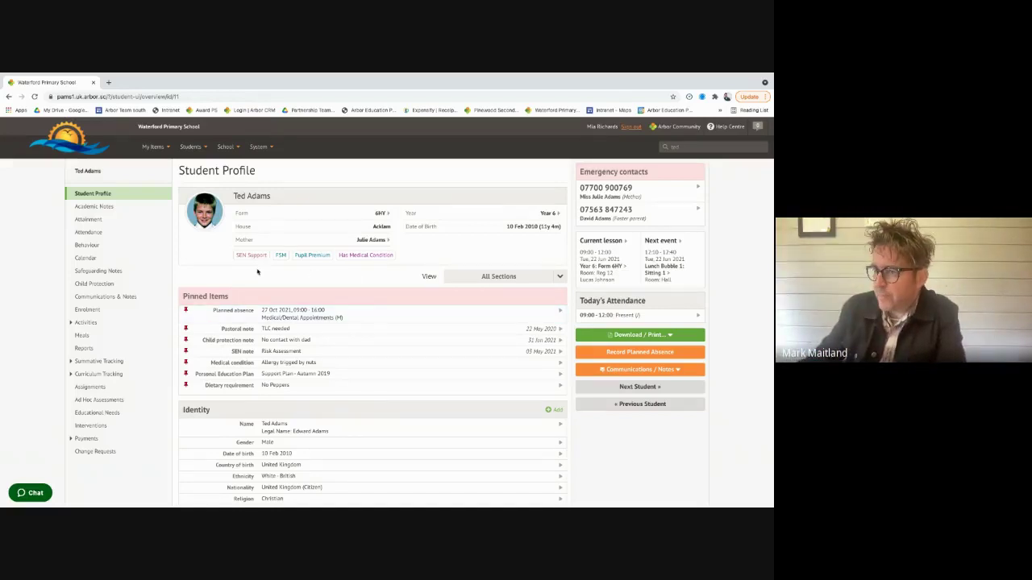
- View the student's communication and note options and the telephone call logging form, and leave without logging a call
{"action": "left_click", "coordinate": [677, 373]}
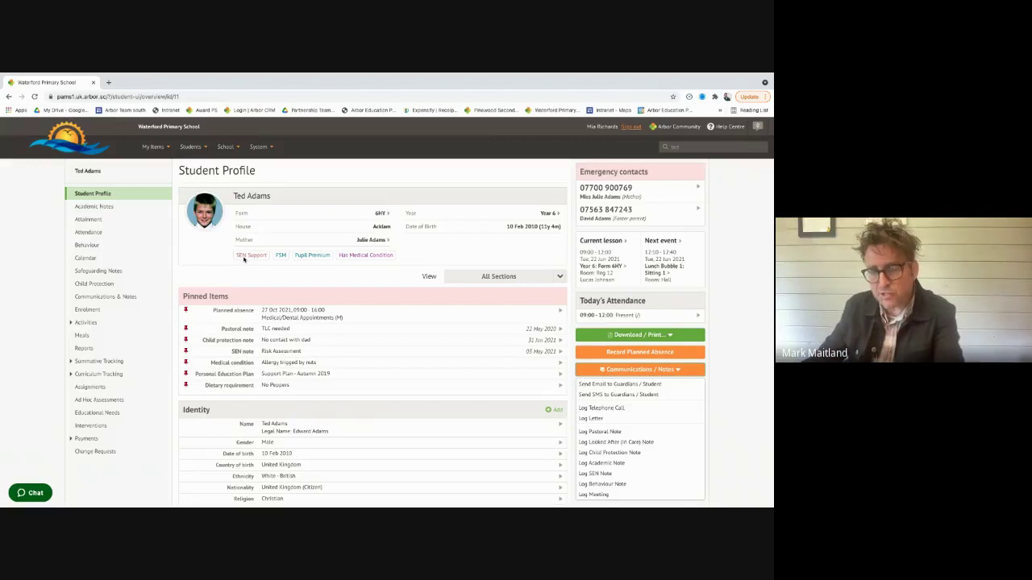
{"action": "left_click", "coordinate": [606, 409]}
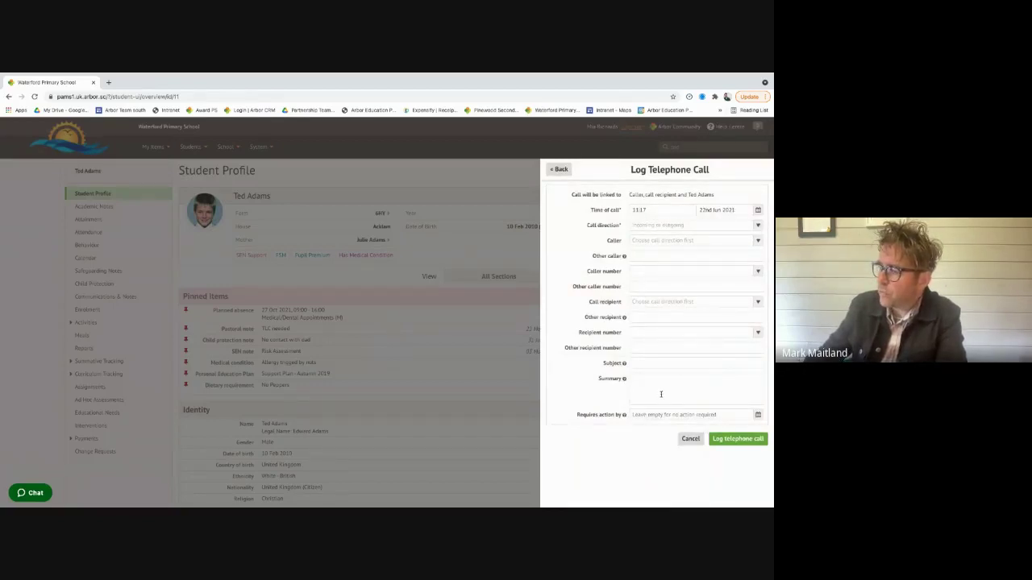
{"action": "left_click", "coordinate": [688, 438]}
- Open the student's communications and notes page and review the communication log download options, cancelling the download
{"action": "left_click", "coordinate": [100, 298]}
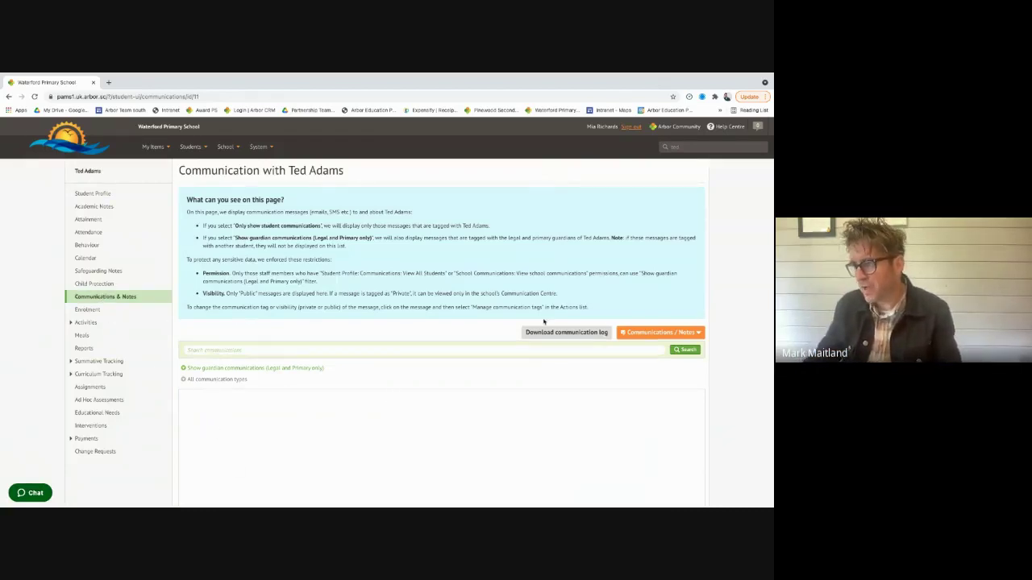
{"action": "left_click", "coordinate": [566, 332]}
{"action": "scroll", "coordinate": [640, 315], "scroll_direction": "down", "scroll_amount": 1}
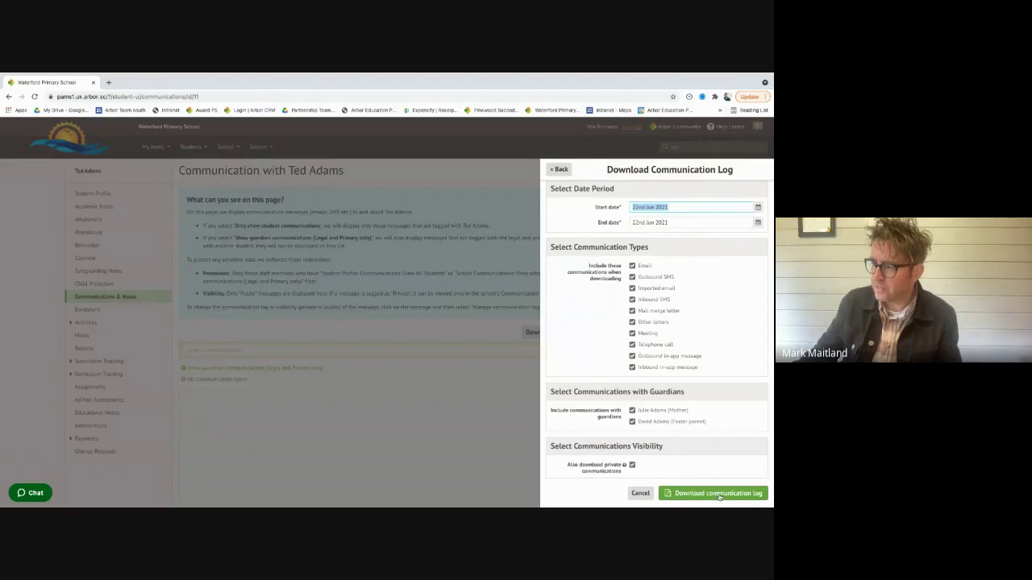
{"action": "left_click", "coordinate": [640, 493]}
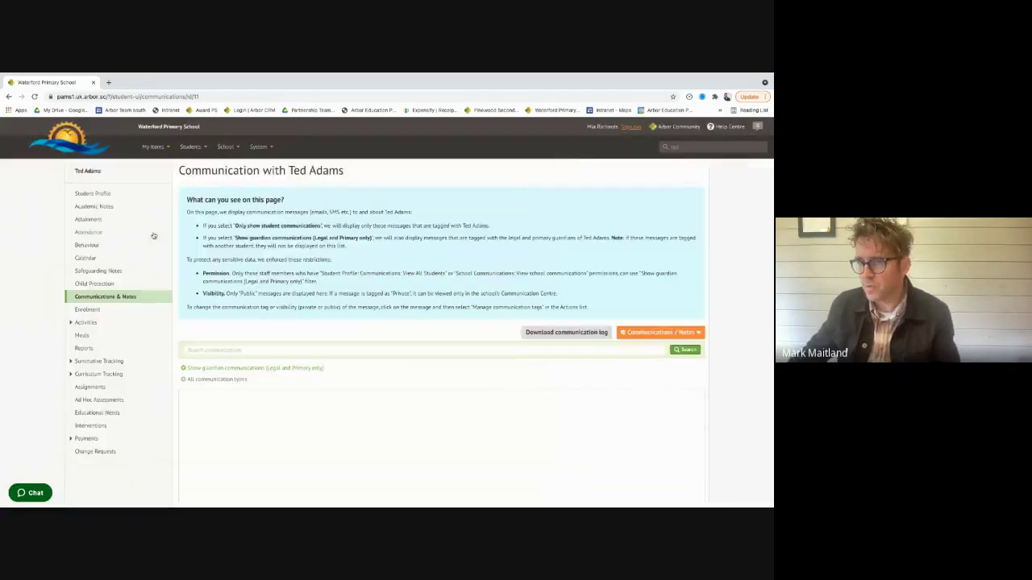
- Return to the student's profile and view the details of the pinned pastoral note "TLC needed", closing it when done
{"action": "left_click", "coordinate": [87, 194]}
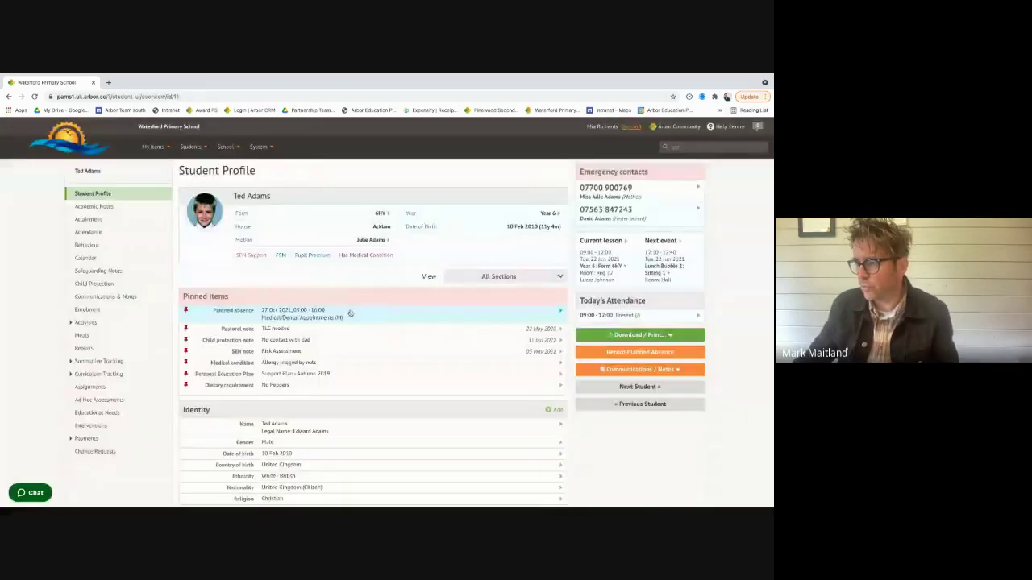
{"action": "scroll", "coordinate": [359, 302], "scroll_direction": "down", "scroll_amount": 1}
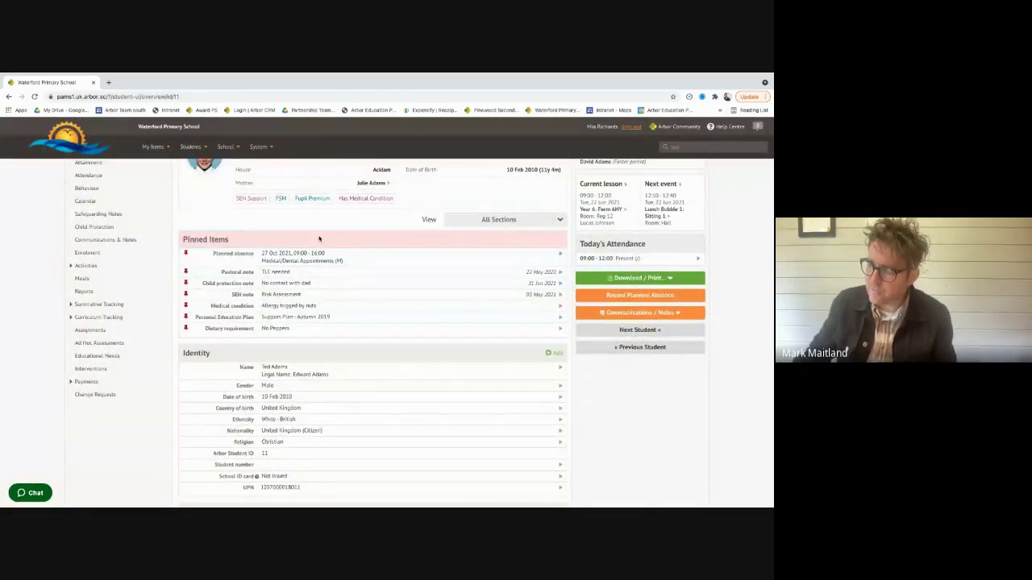
{"action": "scroll", "coordinate": [273, 243], "scroll_direction": "up", "scroll_amount": 1}
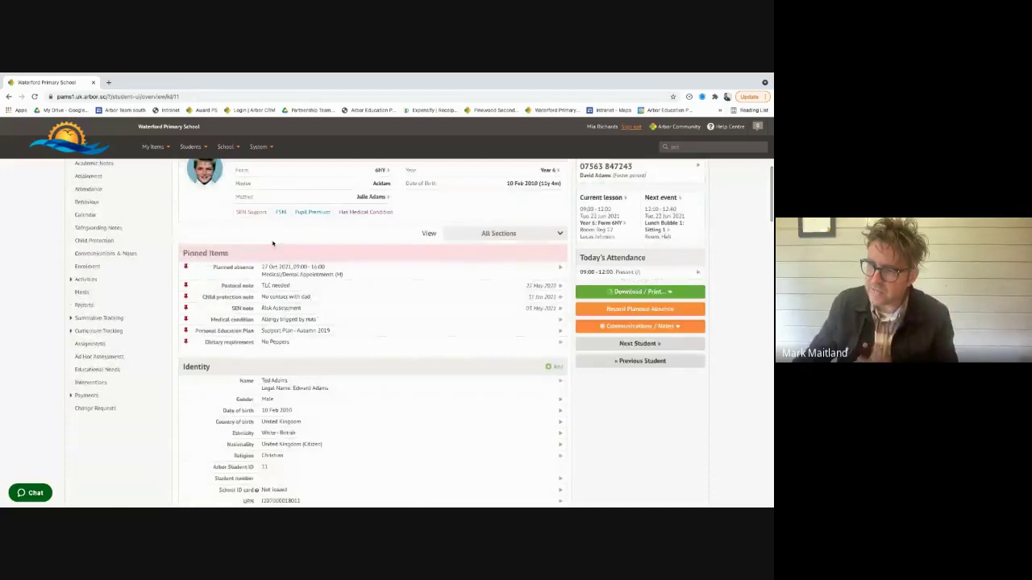
{"action": "left_click", "coordinate": [282, 288]}
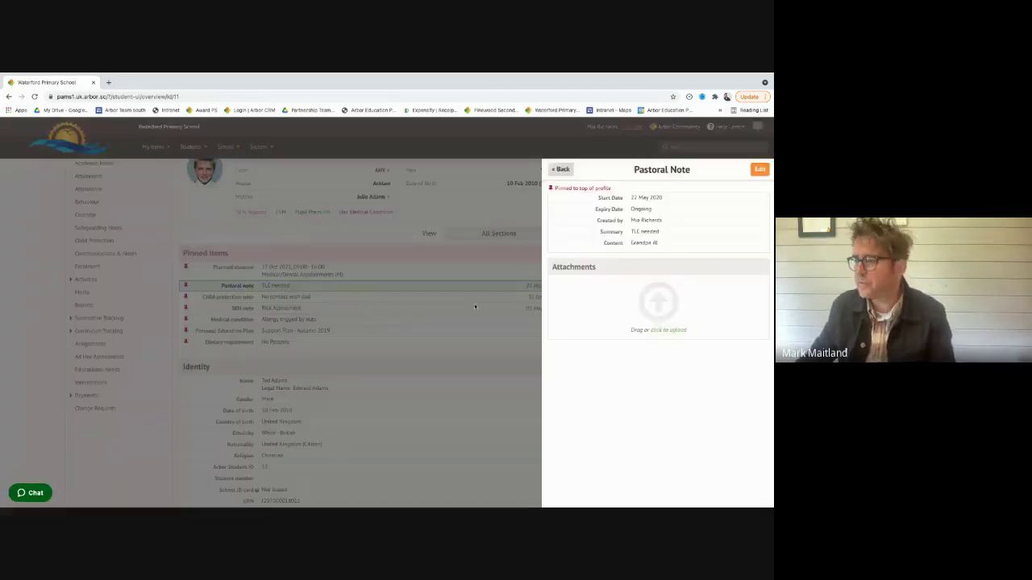
{"action": "left_click", "coordinate": [561, 170]}
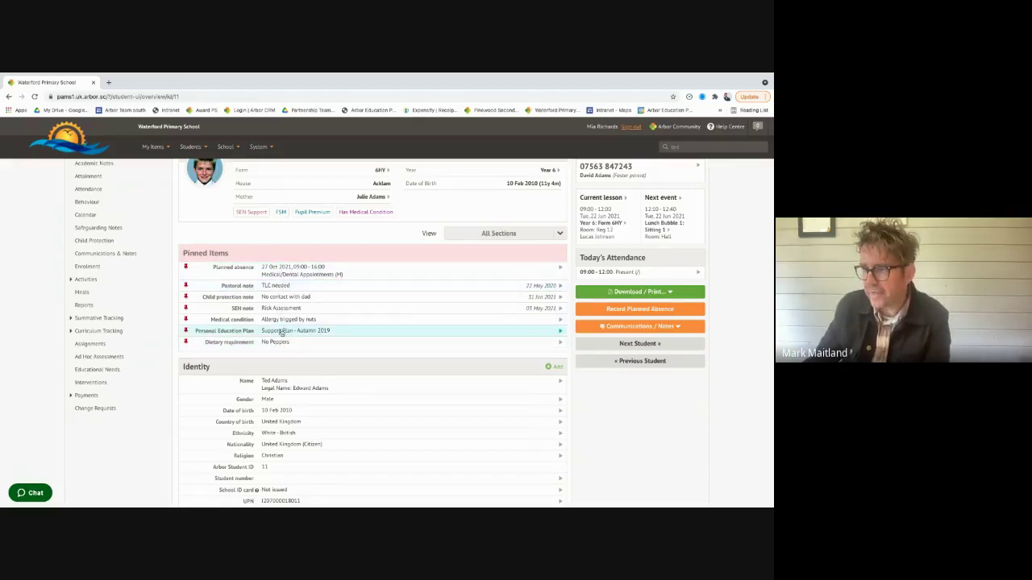
- Browse the list of profile sections and look over the student's contact details and family, guardians and contacts
{"action": "scroll", "coordinate": [242, 266], "scroll_direction": "up", "scroll_amount": 2}
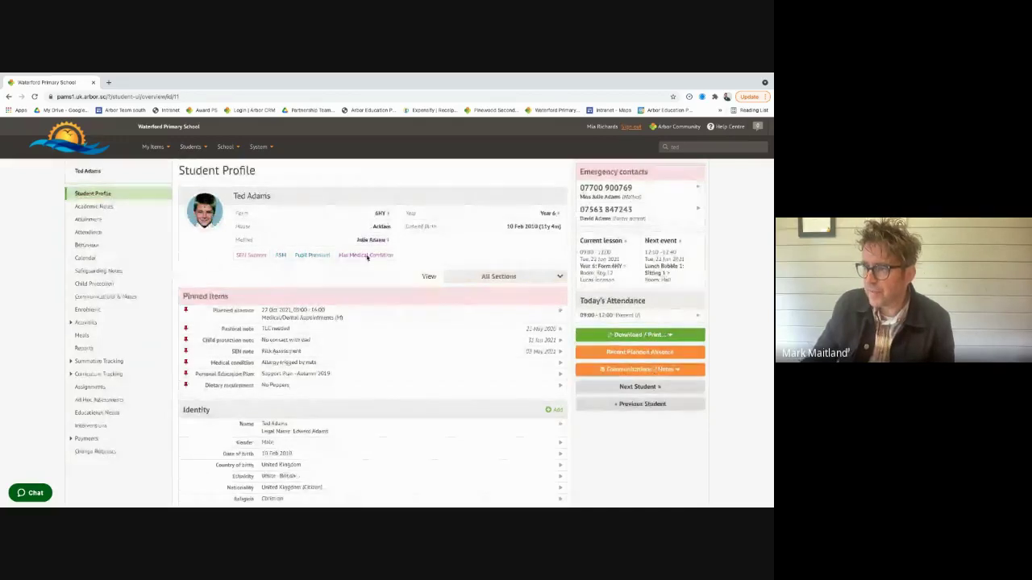
{"action": "left_click", "coordinate": [564, 277]}
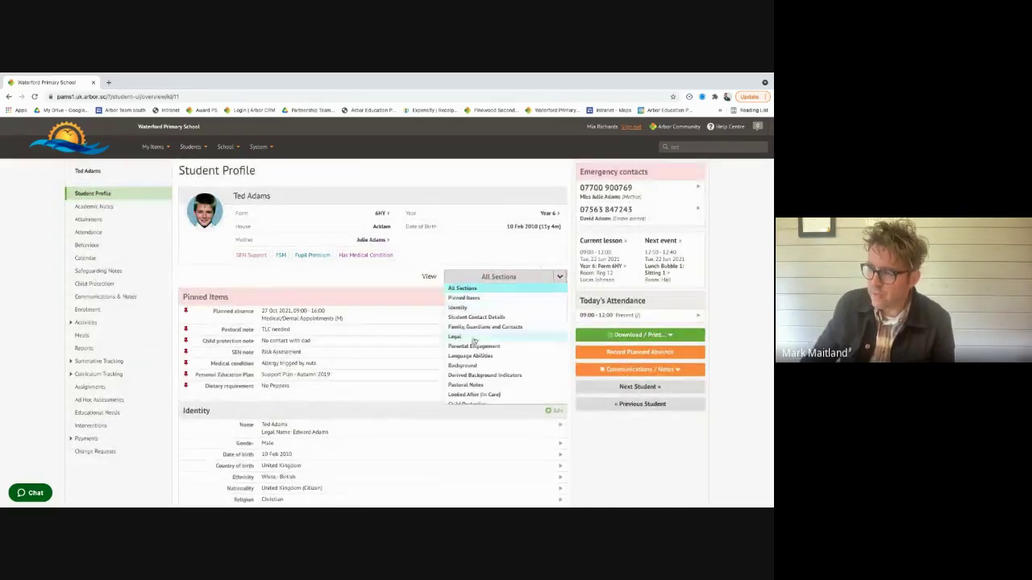
{"action": "scroll", "coordinate": [471, 355], "scroll_direction": "down", "scroll_amount": 3}
{"action": "scroll", "coordinate": [471, 355], "scroll_direction": "up", "scroll_amount": 2}
{"action": "scroll", "coordinate": [471, 332], "scroll_direction": "up", "scroll_amount": 2}
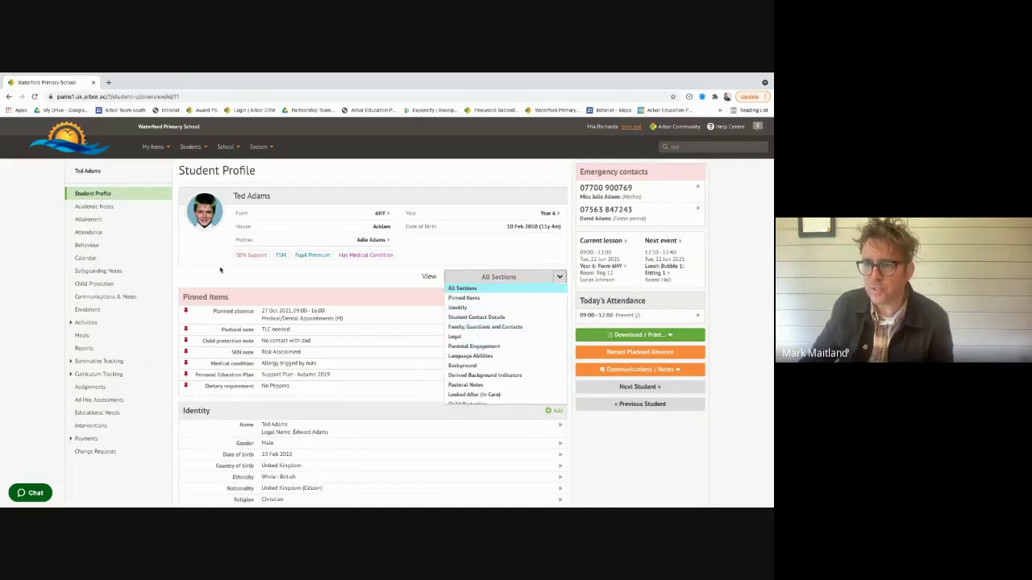
{"action": "scroll", "coordinate": [289, 355], "scroll_direction": "down", "scroll_amount": 15}
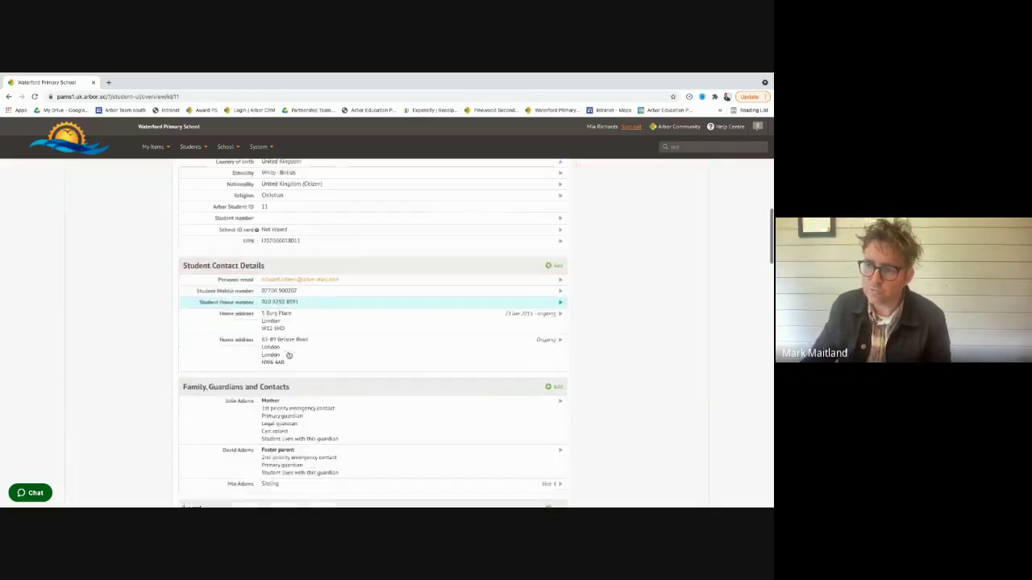
{"action": "scroll", "coordinate": [288, 354], "scroll_direction": "up", "scroll_amount": 15}
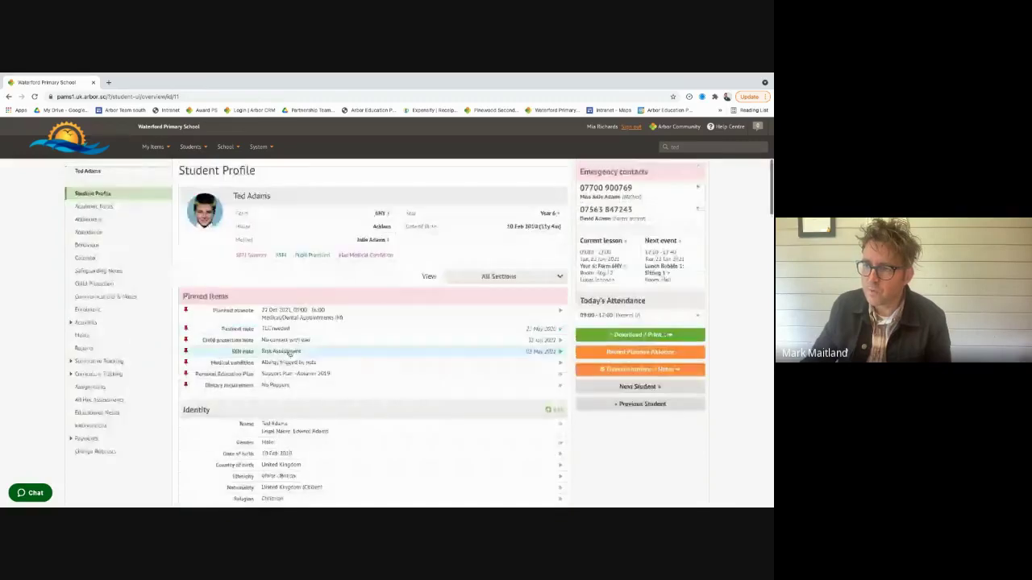
- Open the student's attendance statistics, view the group comparison and check the selectable periods while keeping Year 2020/2021
{"action": "left_click", "coordinate": [87, 233]}
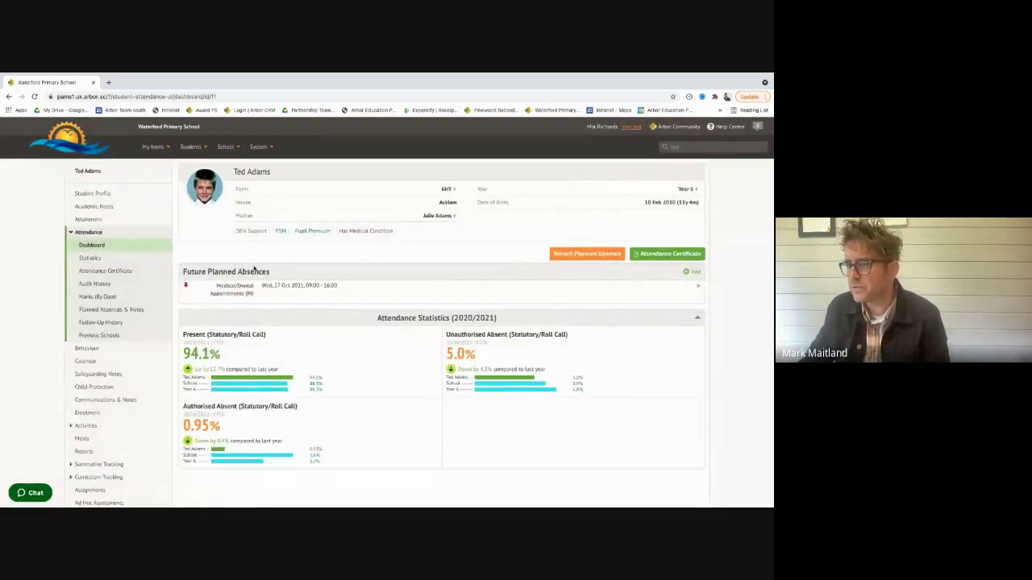
{"action": "left_click", "coordinate": [89, 259]}
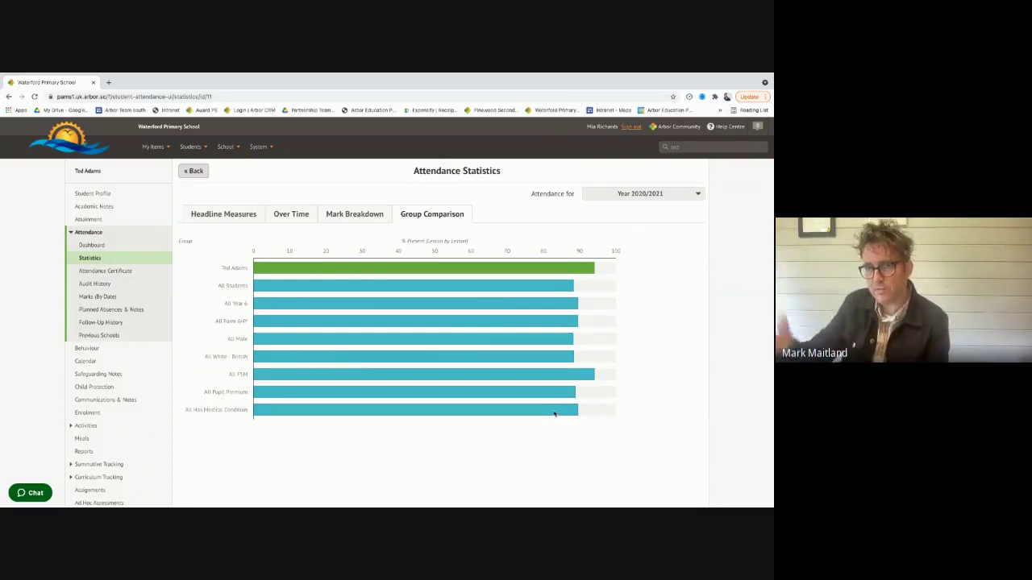
{"action": "left_click", "coordinate": [637, 194]}
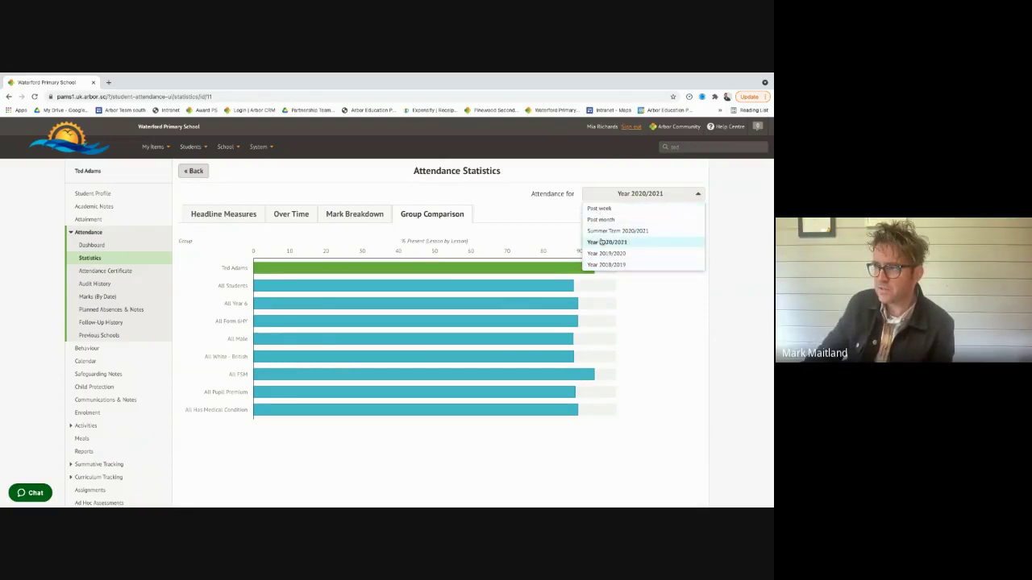
{"action": "left_click", "coordinate": [519, 238]}
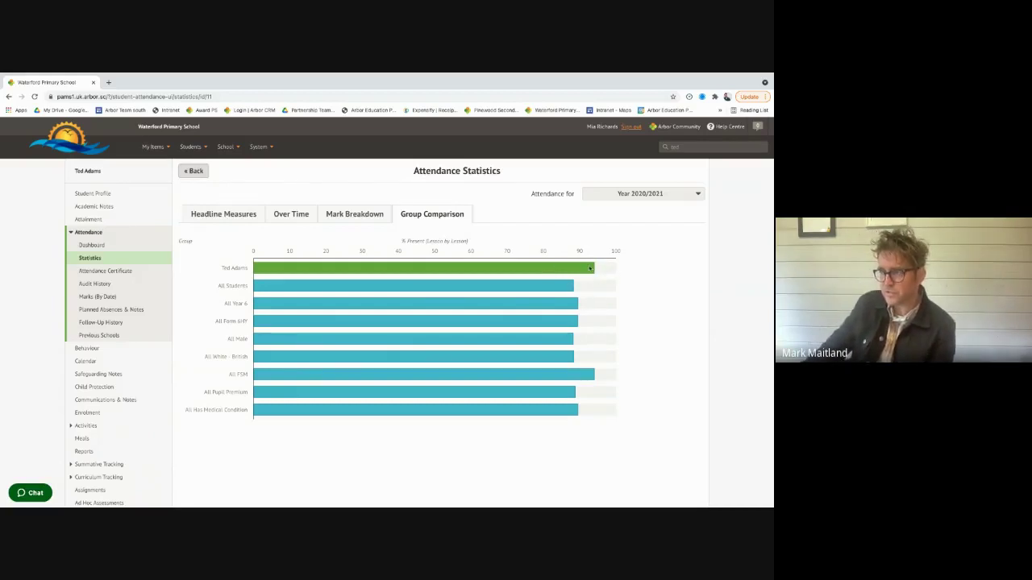
- View the attendance mark breakdown and inspect its Live Feed export settings, cancelling without creating a feed
{"action": "left_click", "coordinate": [370, 219]}
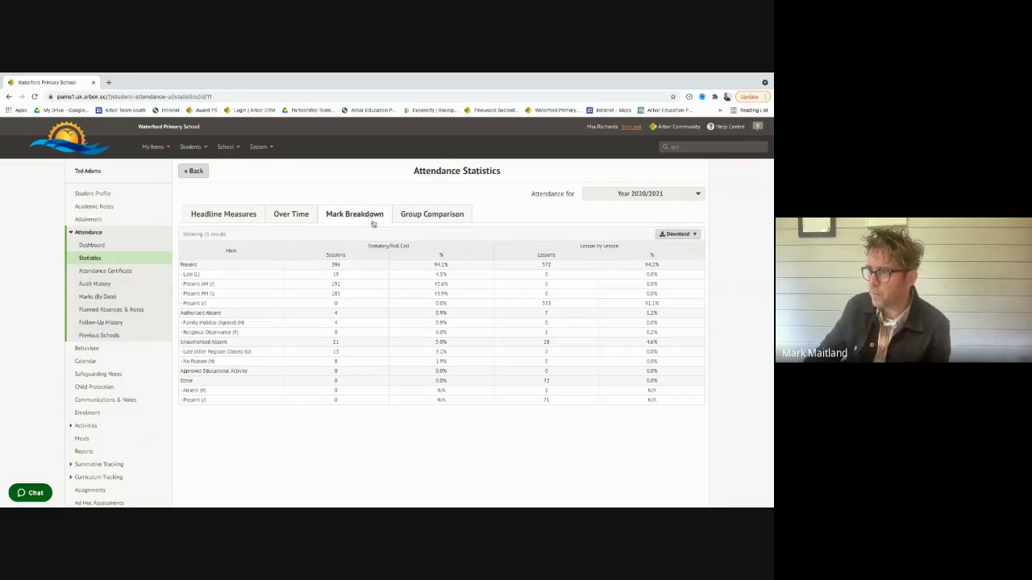
{"action": "left_click", "coordinate": [677, 235]}
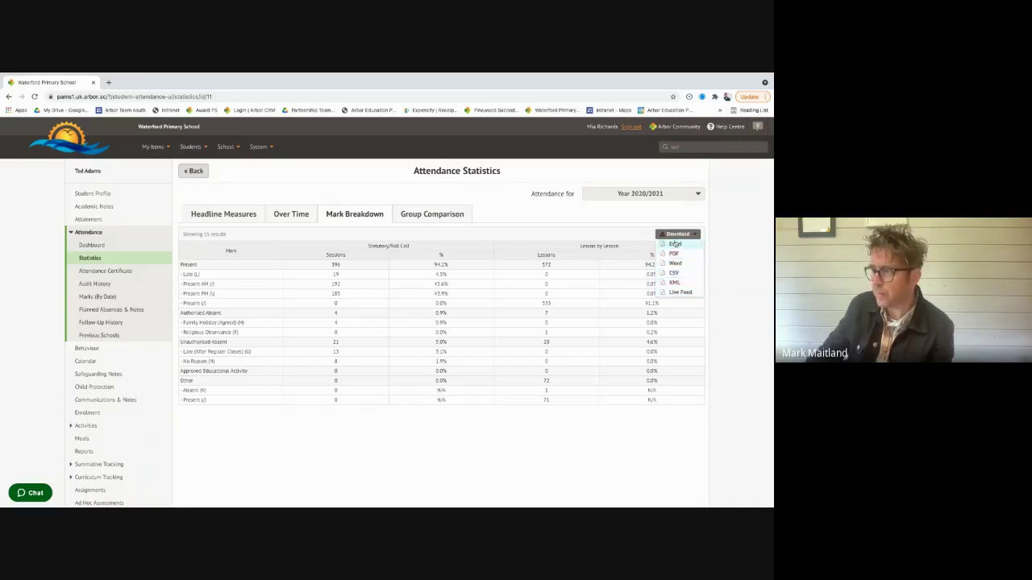
{"action": "left_click", "coordinate": [680, 291]}
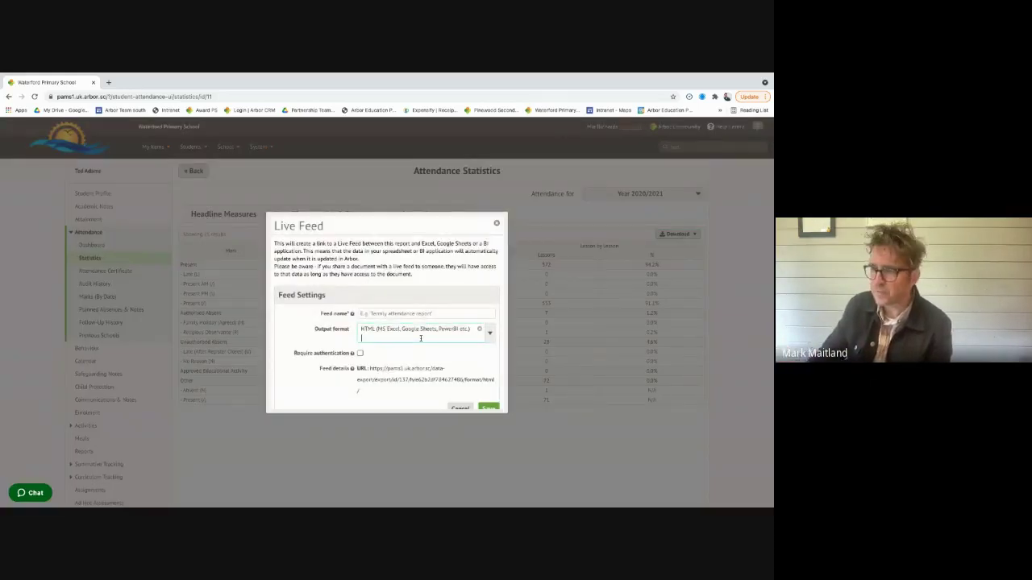
{"action": "scroll", "coordinate": [421, 340], "scroll_direction": "down", "scroll_amount": 1}
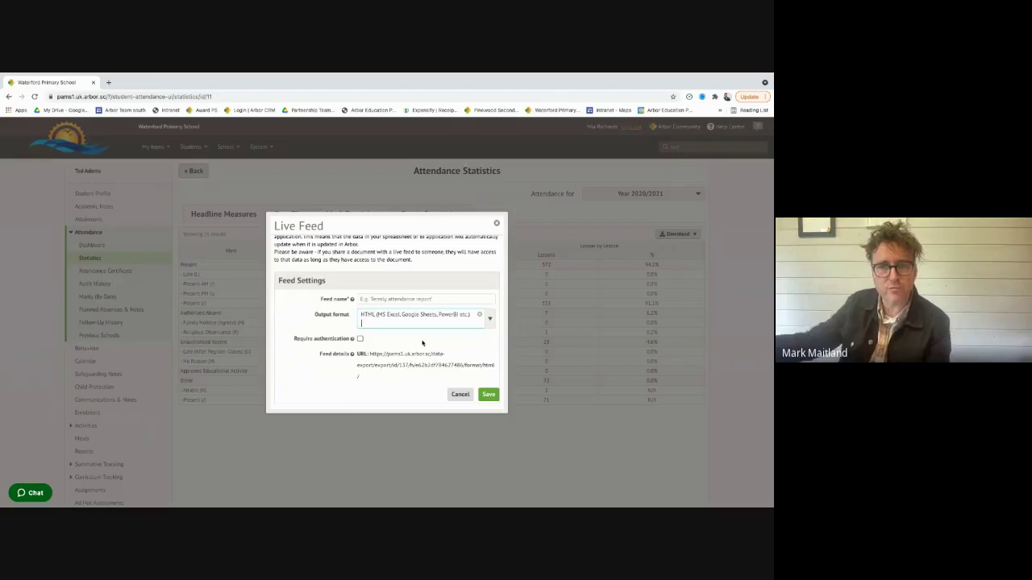
{"action": "left_click", "coordinate": [460, 394]}
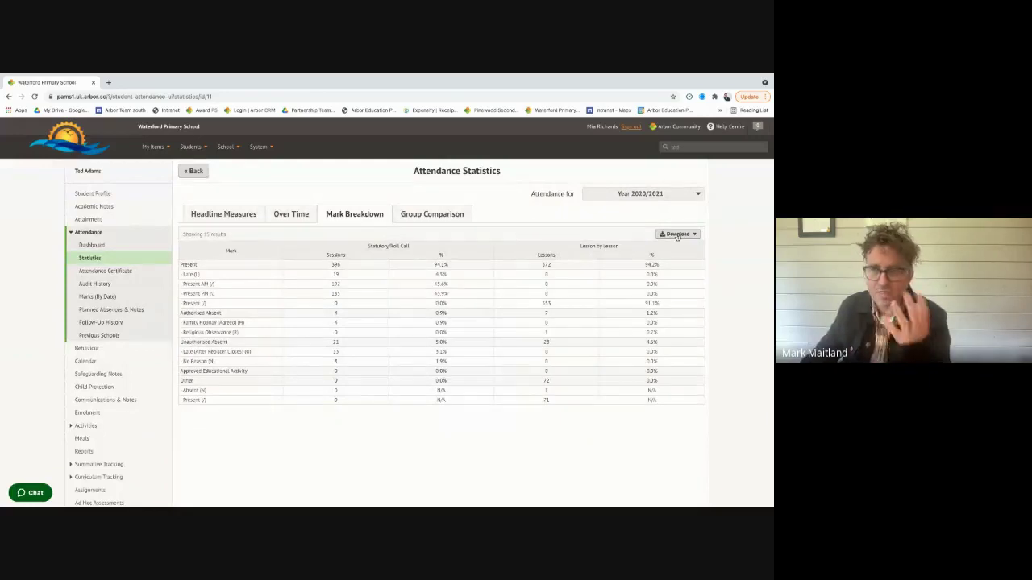
- Check the mark breakdown's download formats again, and view the Over Time and Headline Measures attendance statistics
{"action": "left_click", "coordinate": [677, 234]}
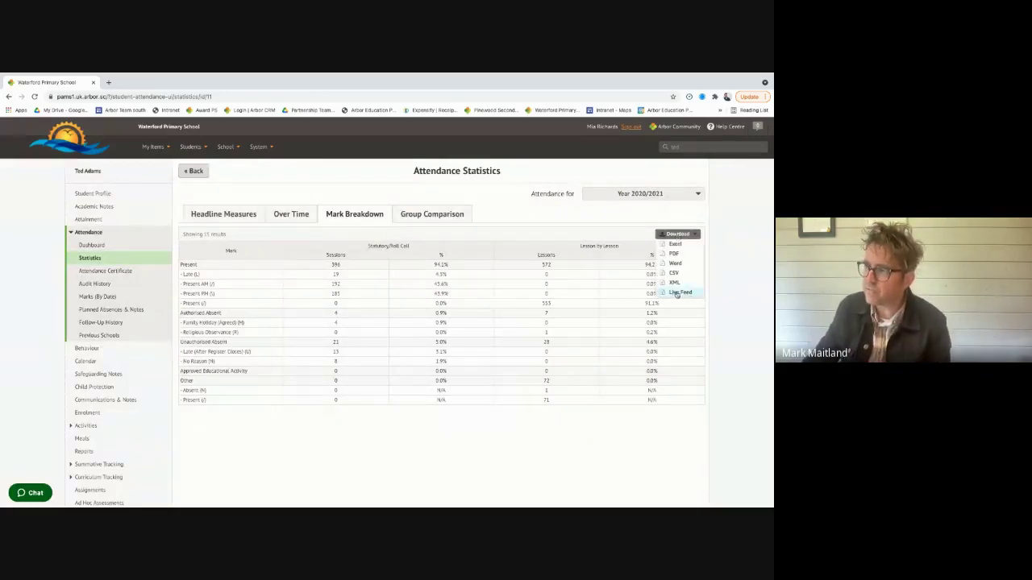
{"action": "left_click", "coordinate": [530, 226]}
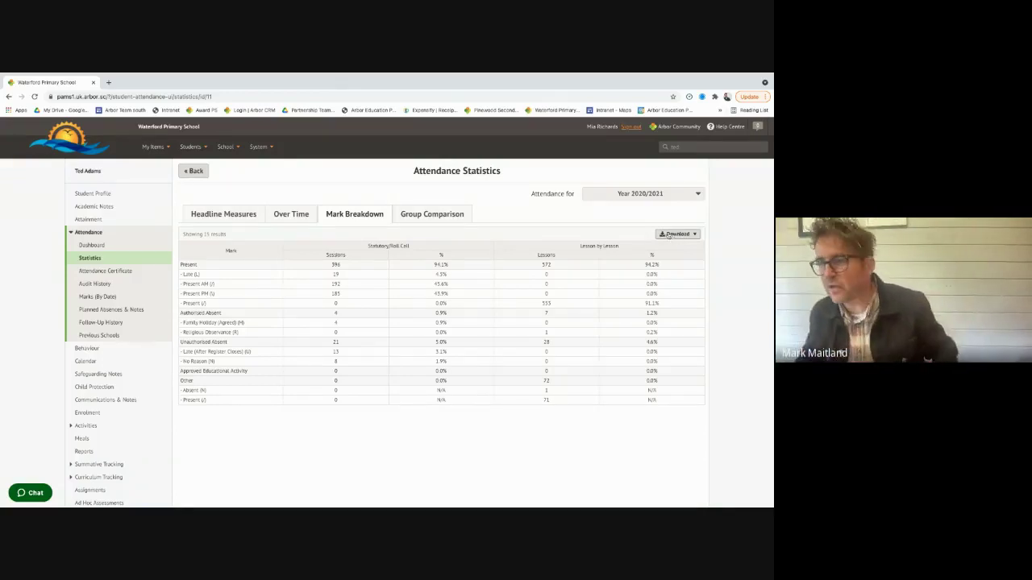
{"action": "left_click", "coordinate": [291, 216]}
{"action": "left_click", "coordinate": [226, 219]}
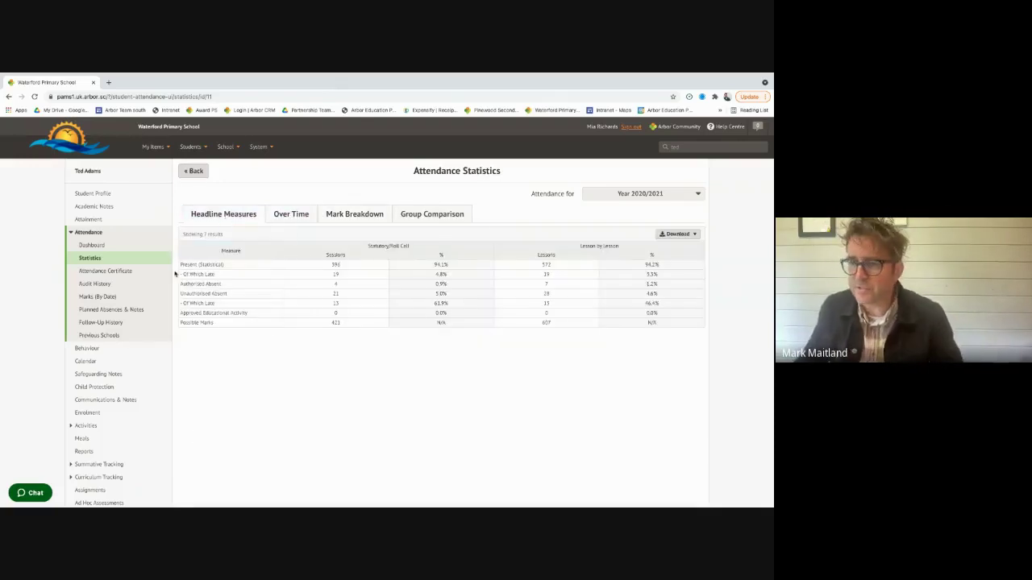
- Open the student's behaviour dashboard and select Positive Incidents in the Weekly Behaviour Scores chart
{"action": "scroll", "coordinate": [116, 274], "scroll_direction": "down", "scroll_amount": 1}
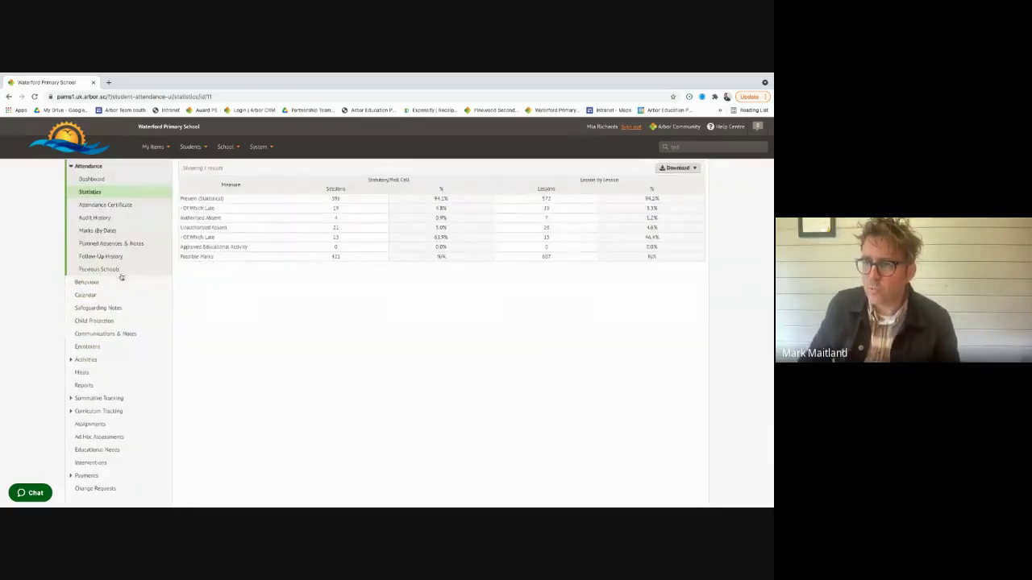
{"action": "left_click", "coordinate": [88, 284]}
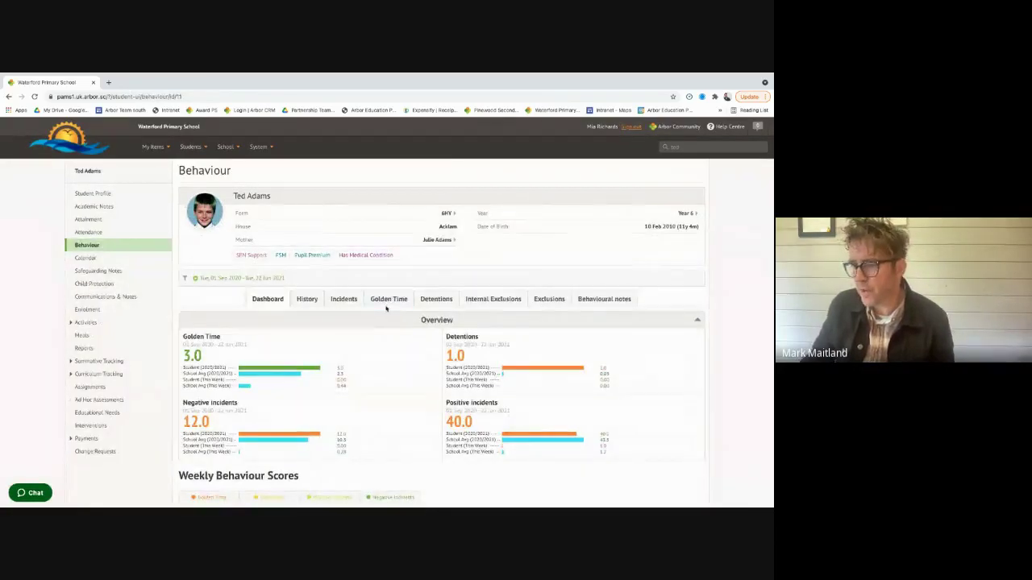
{"action": "scroll", "coordinate": [386, 308], "scroll_direction": "down", "scroll_amount": 1}
{"action": "scroll", "coordinate": [386, 309], "scroll_direction": "down", "scroll_amount": 3}
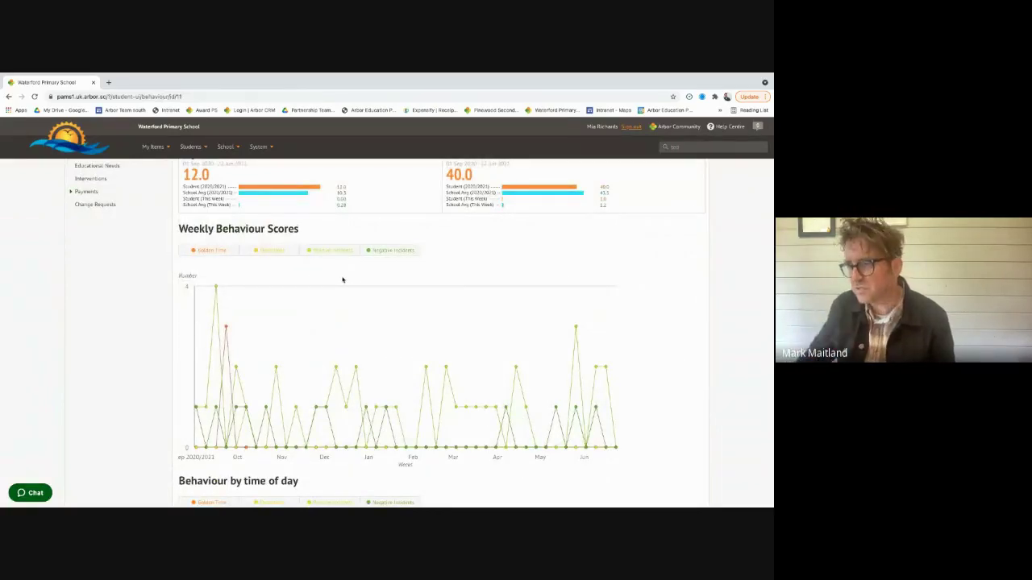
{"action": "scroll", "coordinate": [342, 284], "scroll_direction": "down", "scroll_amount": 1}
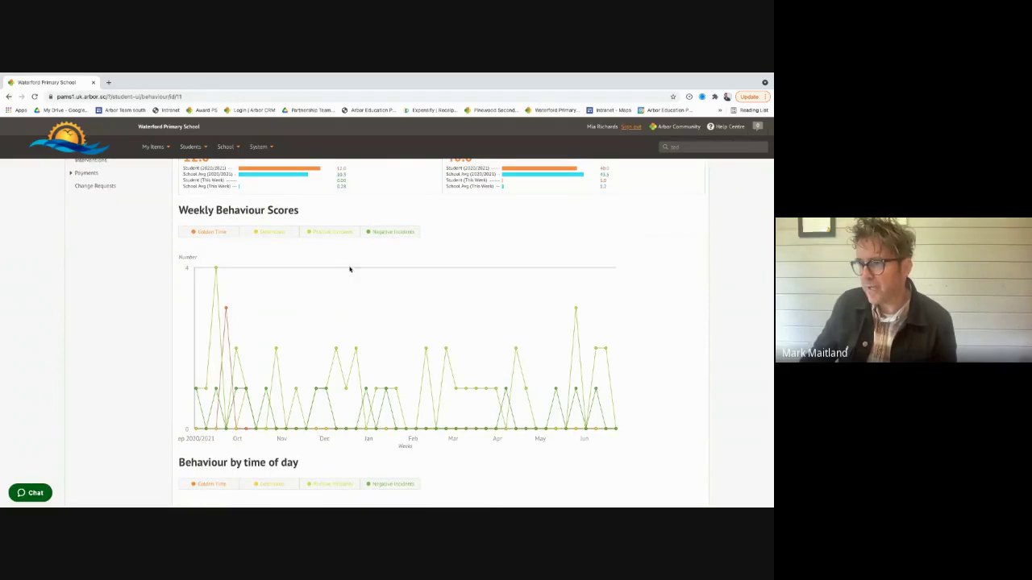
{"action": "left_click", "coordinate": [334, 234]}
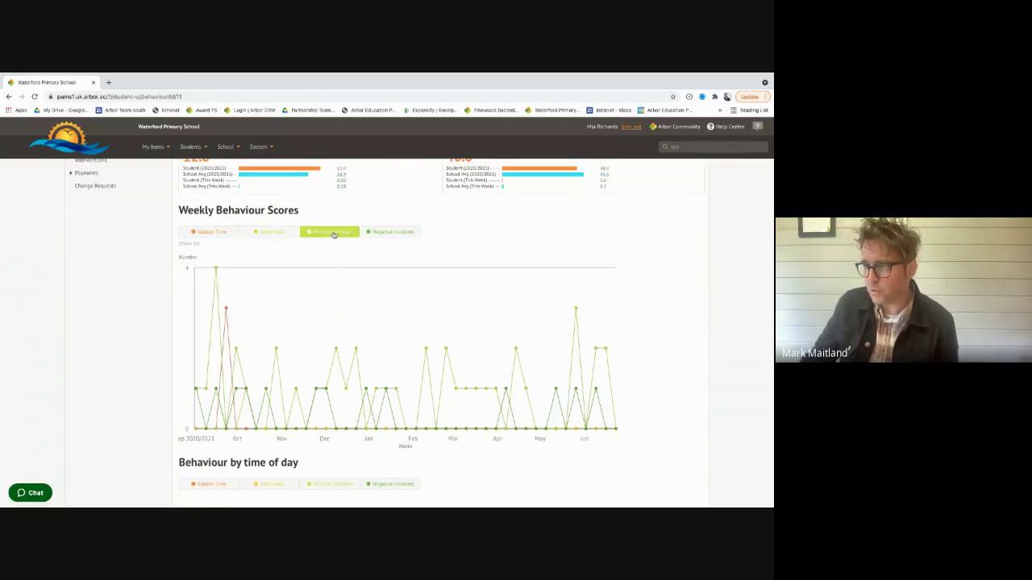
- Add Negative Incidents to the Weekly Behaviour Scores selection, inspect an early December point, and view the Behaviour by time of day and Incidents By Type charts
{"action": "left_click", "coordinate": [385, 233]}
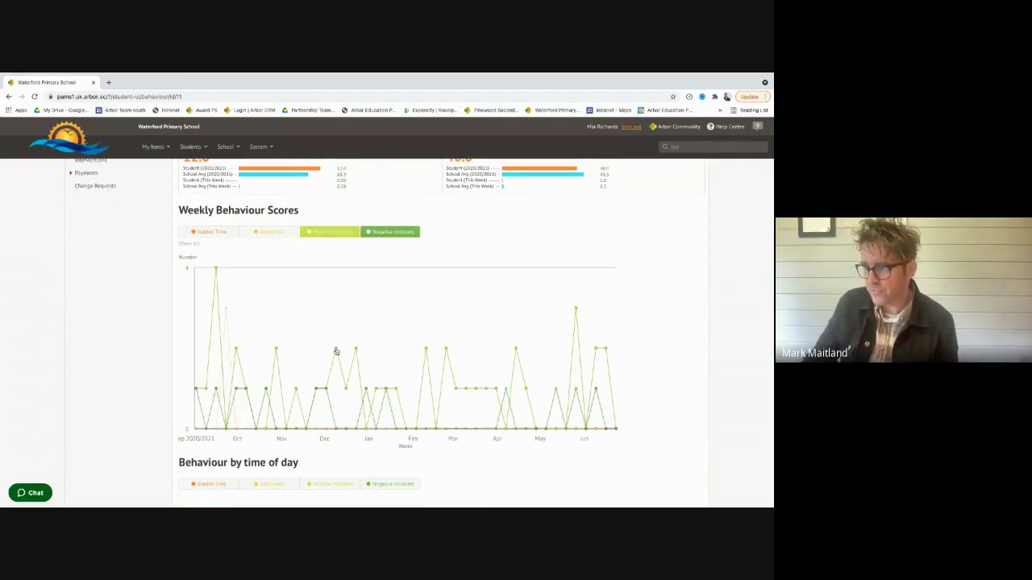
{"action": "mouse_move", "coordinate": [336, 350]}
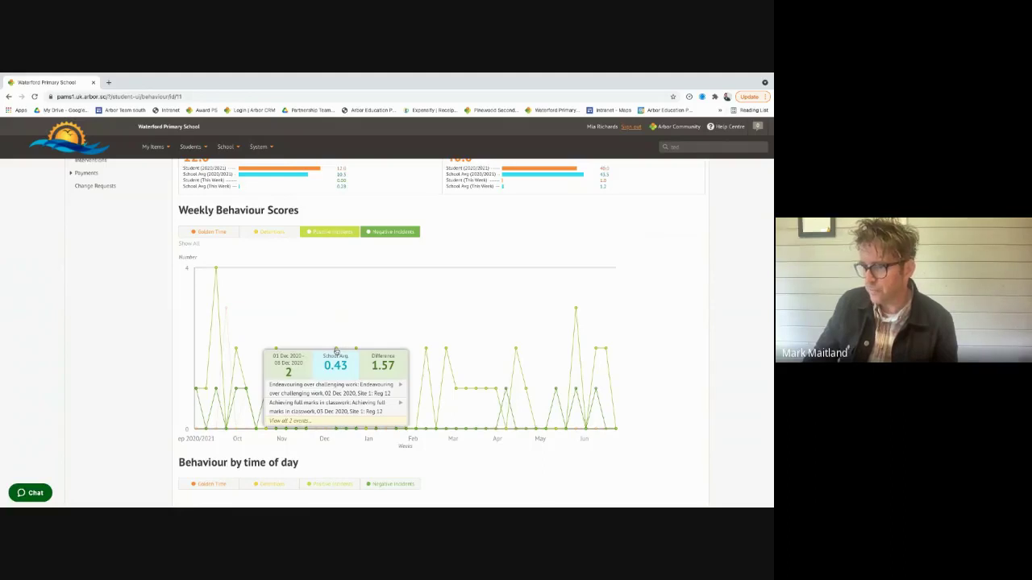
{"action": "scroll", "coordinate": [336, 350], "scroll_direction": "down", "scroll_amount": 2}
{"action": "scroll", "coordinate": [411, 343], "scroll_direction": "down", "scroll_amount": 1}
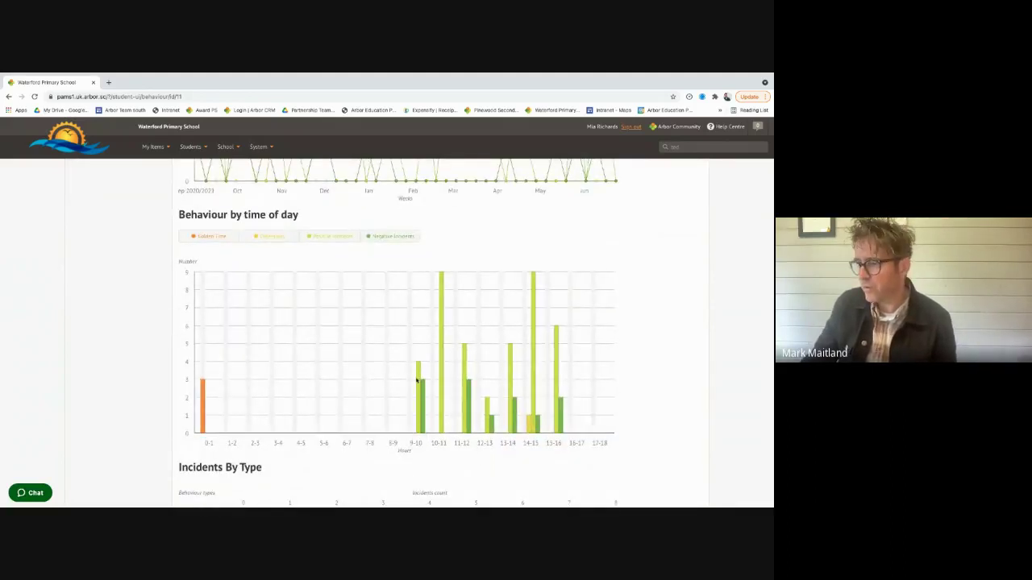
{"action": "scroll", "coordinate": [416, 381], "scroll_direction": "down", "scroll_amount": 3}
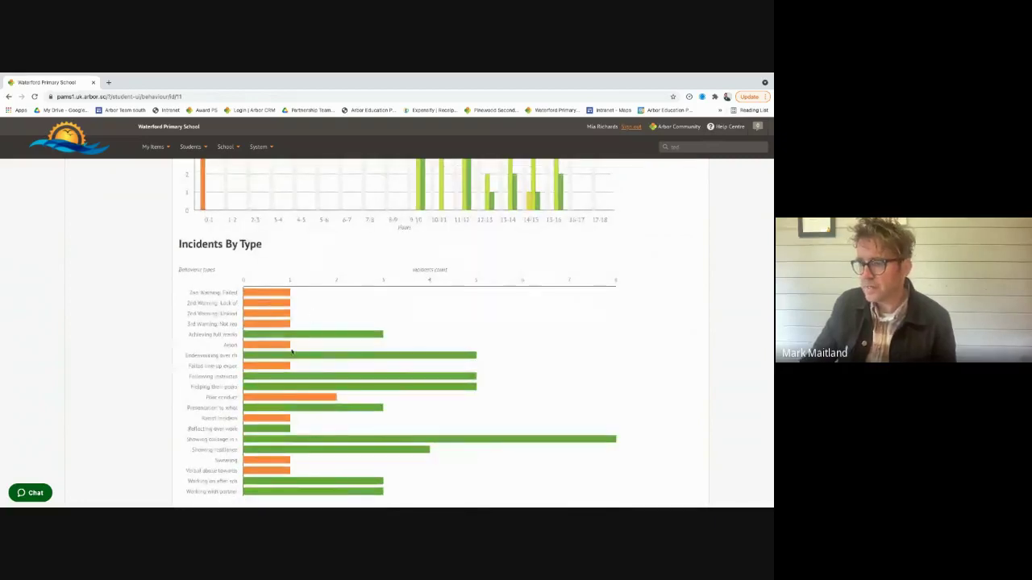
{"action": "scroll", "coordinate": [292, 351], "scroll_direction": "up", "scroll_amount": 10}
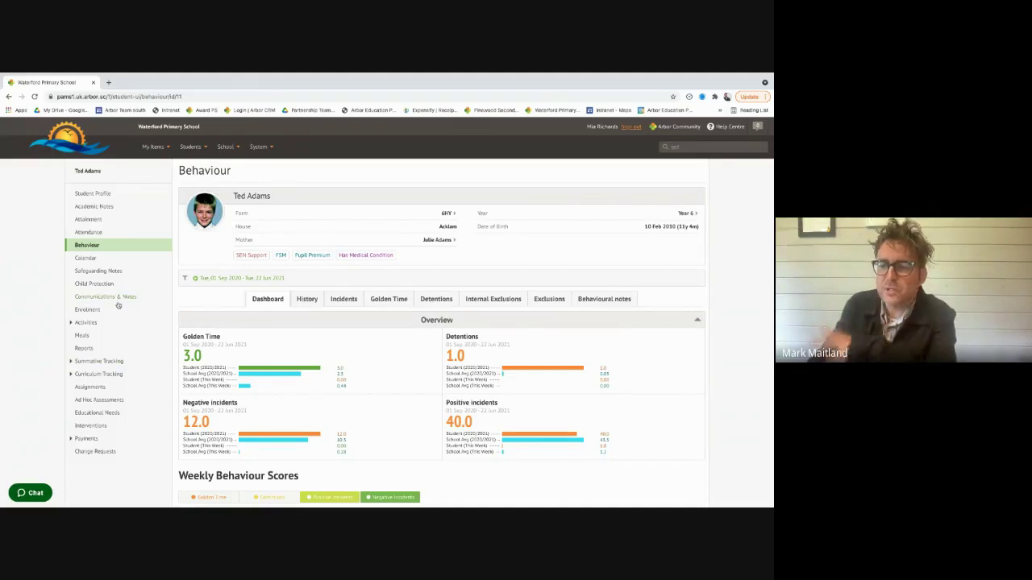
- View the student's Working At summative tracking, and review the student's interventions with their reviews and costs
{"action": "left_click", "coordinate": [95, 363]}
{"action": "left_click", "coordinate": [95, 389]}
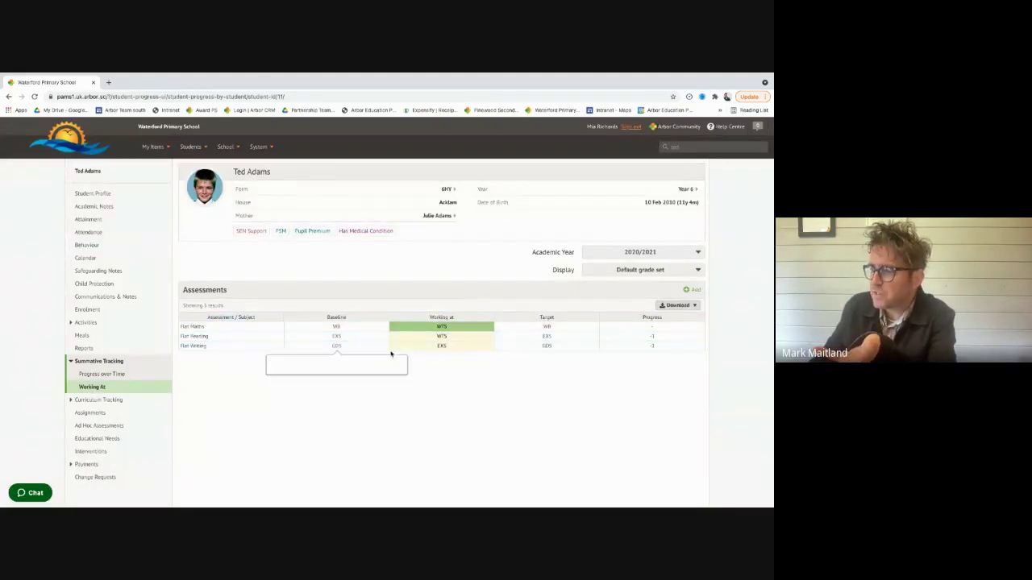
{"action": "scroll", "coordinate": [196, 410], "scroll_direction": "down", "scroll_amount": 1}
{"action": "left_click", "coordinate": [115, 415]}
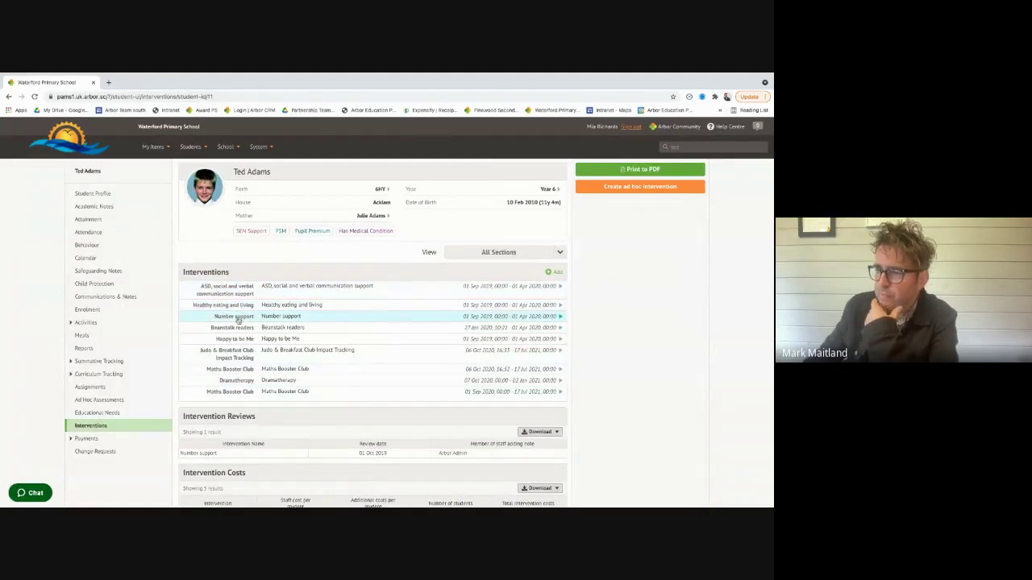
{"action": "scroll", "coordinate": [309, 392], "scroll_direction": "down", "scroll_amount": 3}
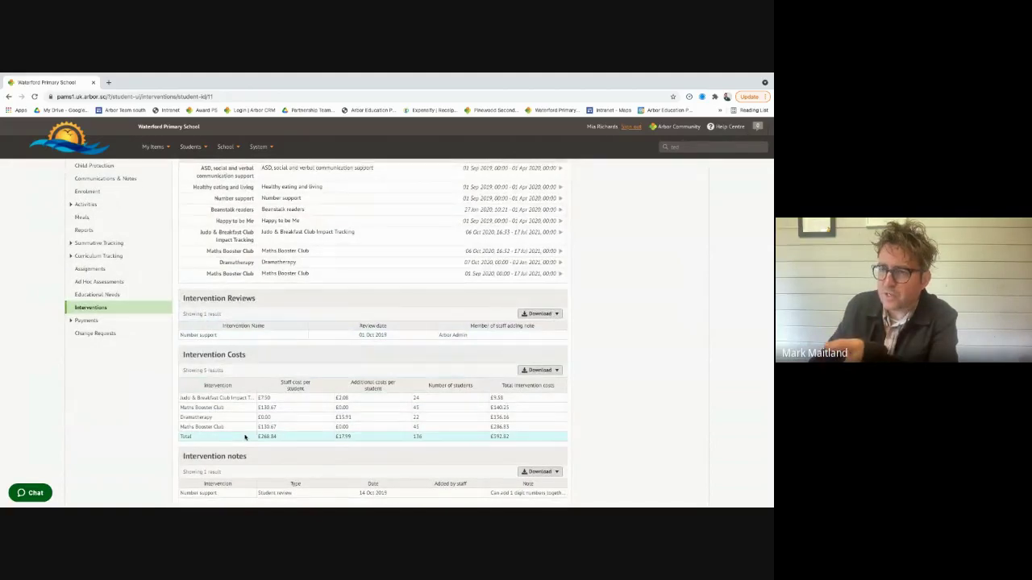
{"action": "scroll", "coordinate": [245, 438], "scroll_direction": "up", "scroll_amount": 3}
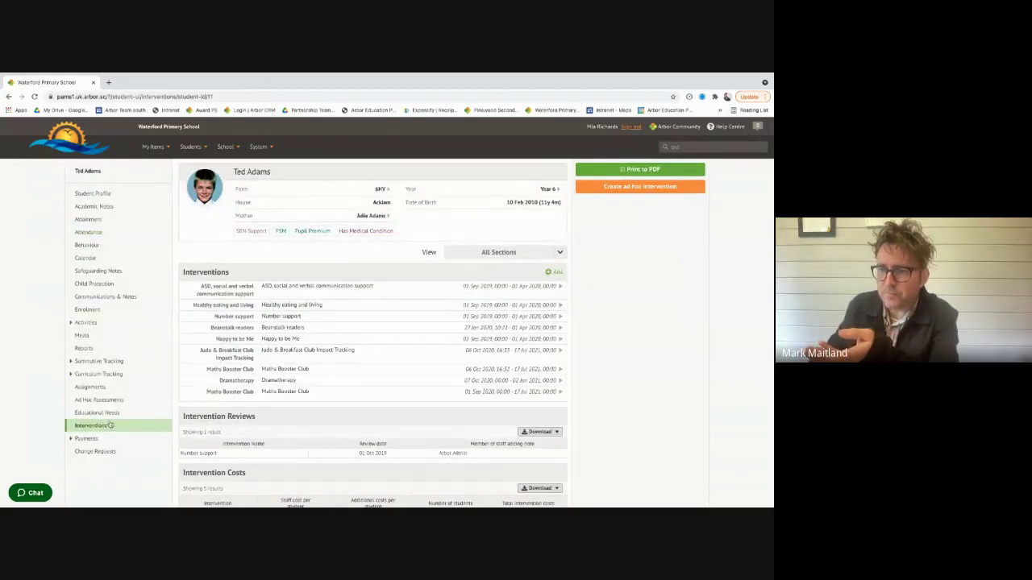
- From the student profile, start a planned absence with the pre-fill mark Illness (I01), and cancel without recording it
{"action": "left_click", "coordinate": [93, 193]}
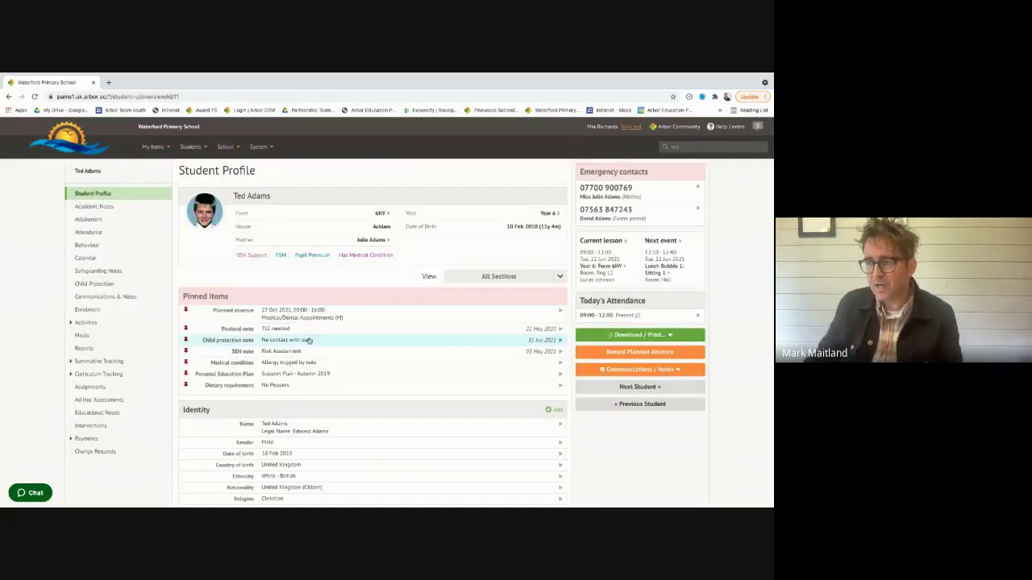
{"action": "left_click", "coordinate": [640, 353]}
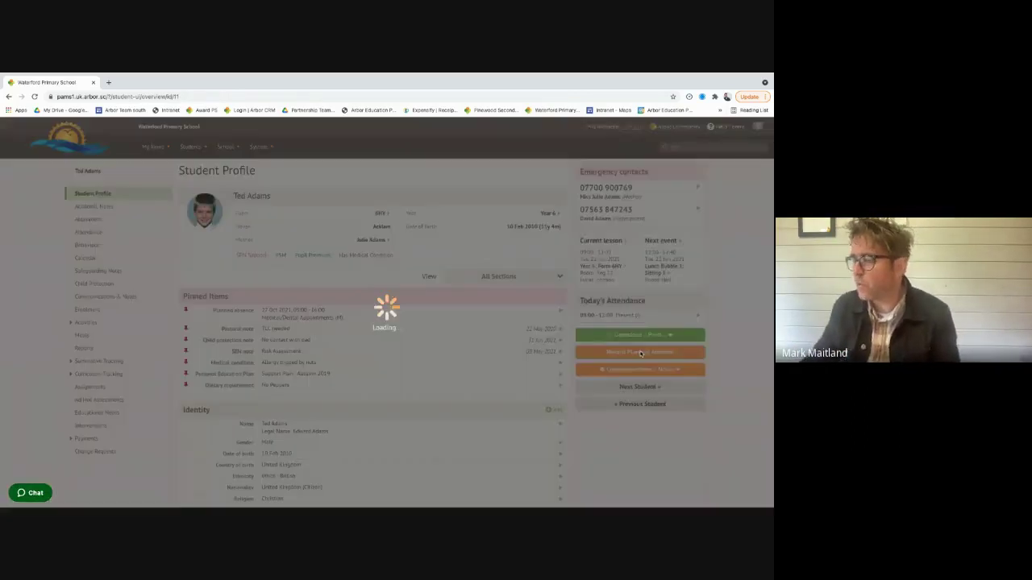
{"action": "left_click", "coordinate": [759, 240]}
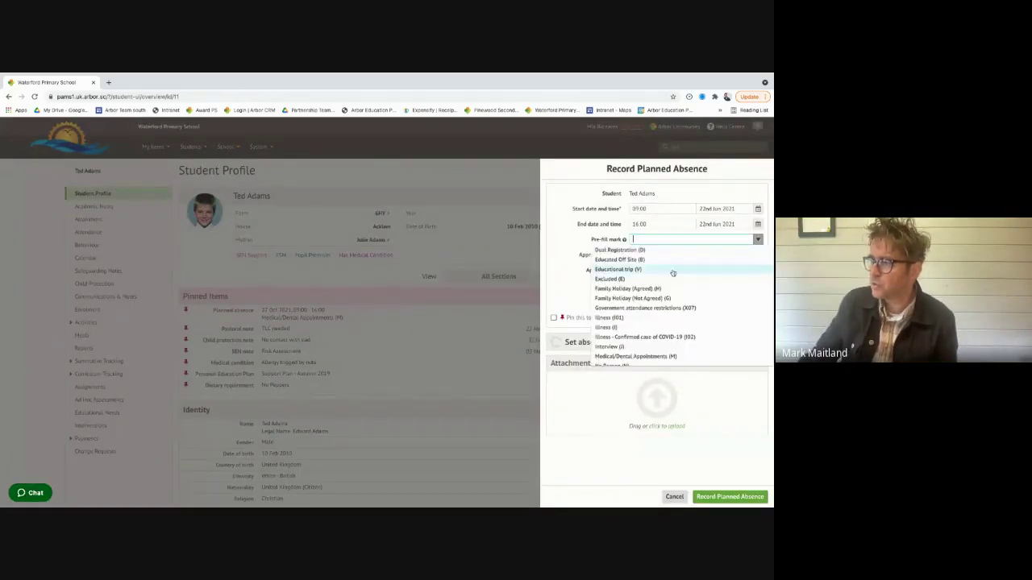
{"action": "left_click", "coordinate": [637, 318]}
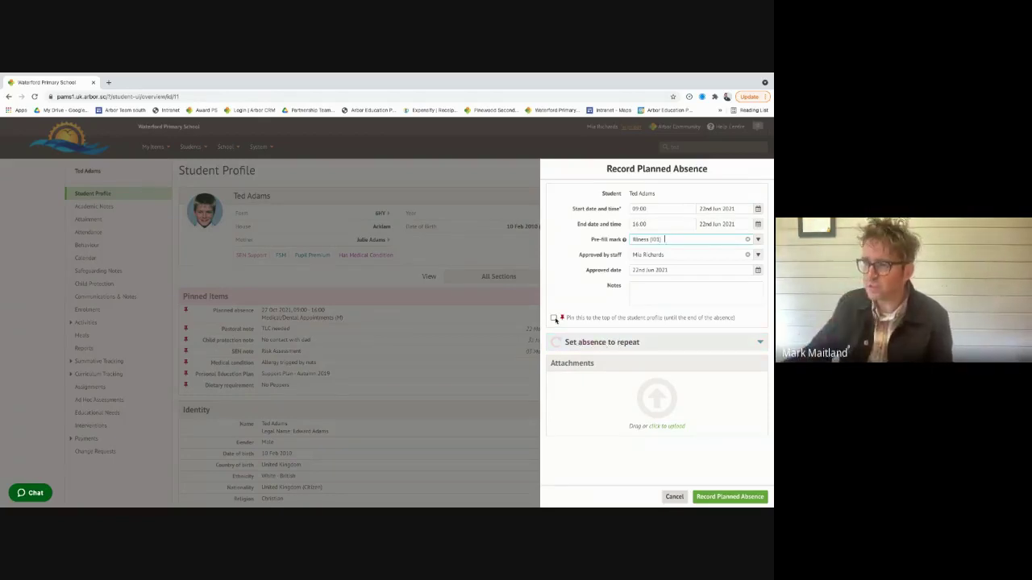
{"action": "left_click", "coordinate": [674, 496]}
- Return to the homepage and use the shortcuts to open the Daily Attendance registers
{"action": "left_click", "coordinate": [69, 146]}
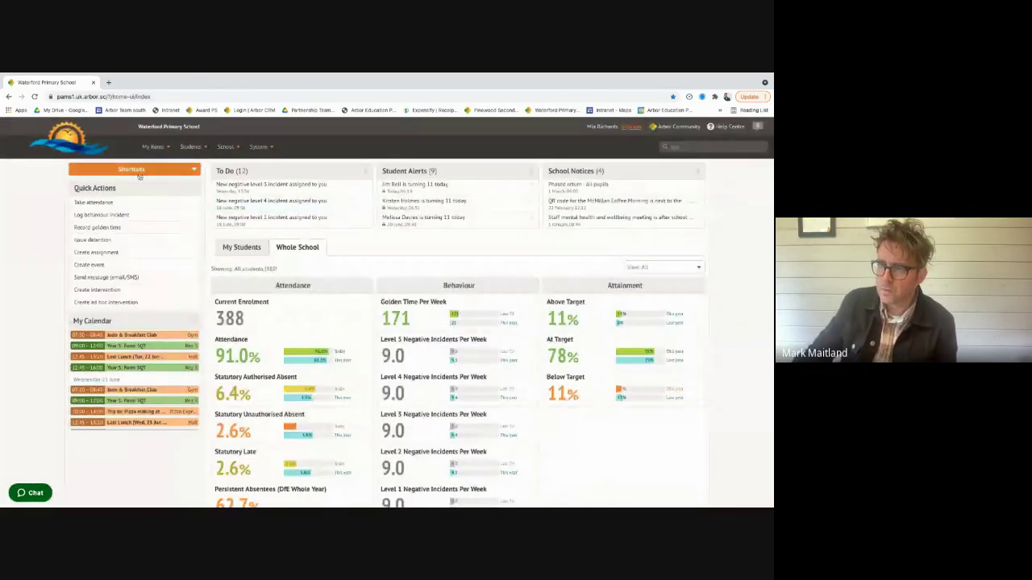
{"action": "left_click", "coordinate": [131, 169]}
{"action": "left_click", "coordinate": [96, 185]}
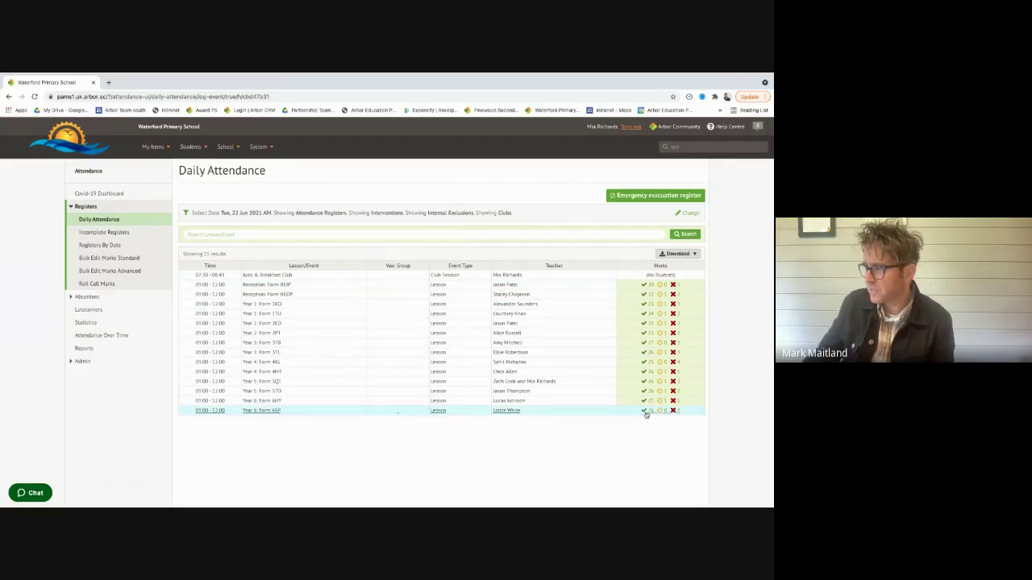
{"action": "mouse_move", "coordinate": [646, 414]}
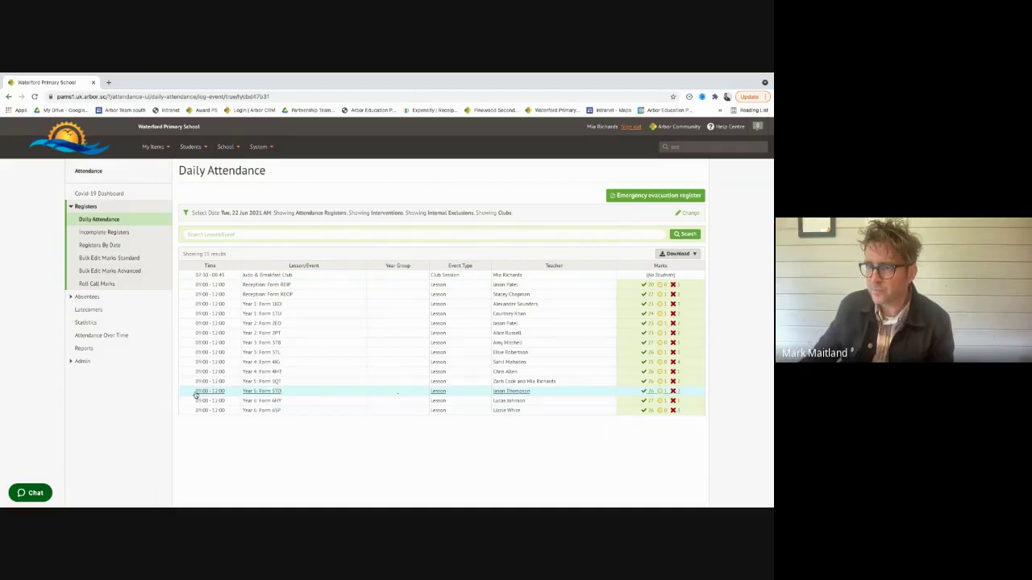
- Open Absentees By Date, check its filter options without changing them, and sort the absentees by Mark in descending order
{"action": "left_click", "coordinate": [89, 297]}
{"action": "left_click", "coordinate": [102, 309]}
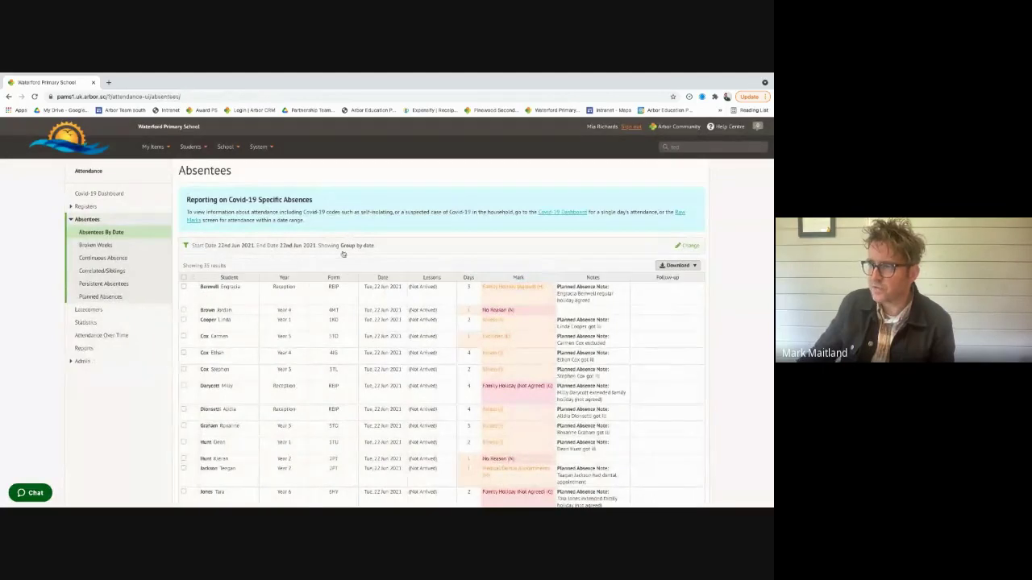
{"action": "left_click", "coordinate": [304, 250]}
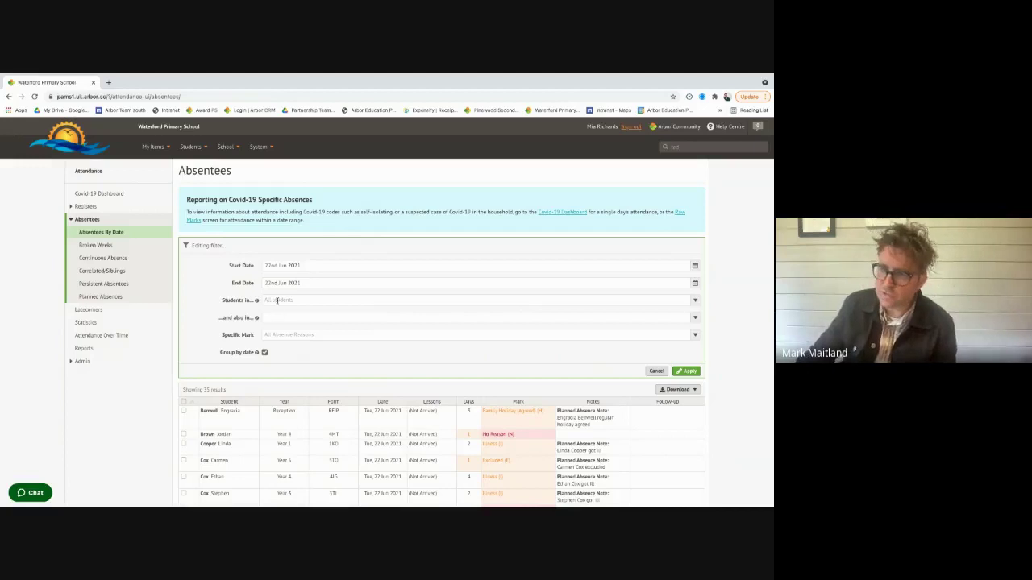
{"action": "left_click", "coordinate": [657, 371]}
{"action": "left_click", "coordinate": [518, 277]}
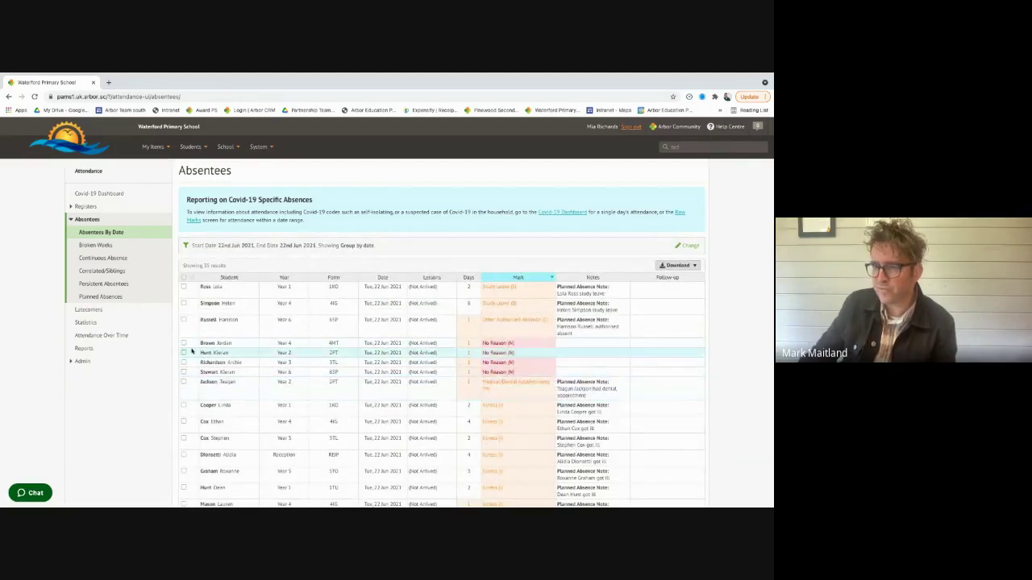
- Select the four absentees marked No Reason (N), send an attendance follow-up to their primary guardians, and re-sort the list by Mark to check the follow-up status
{"action": "left_click_drag", "start_coordinate": [192, 342], "coordinate": [194, 371]}
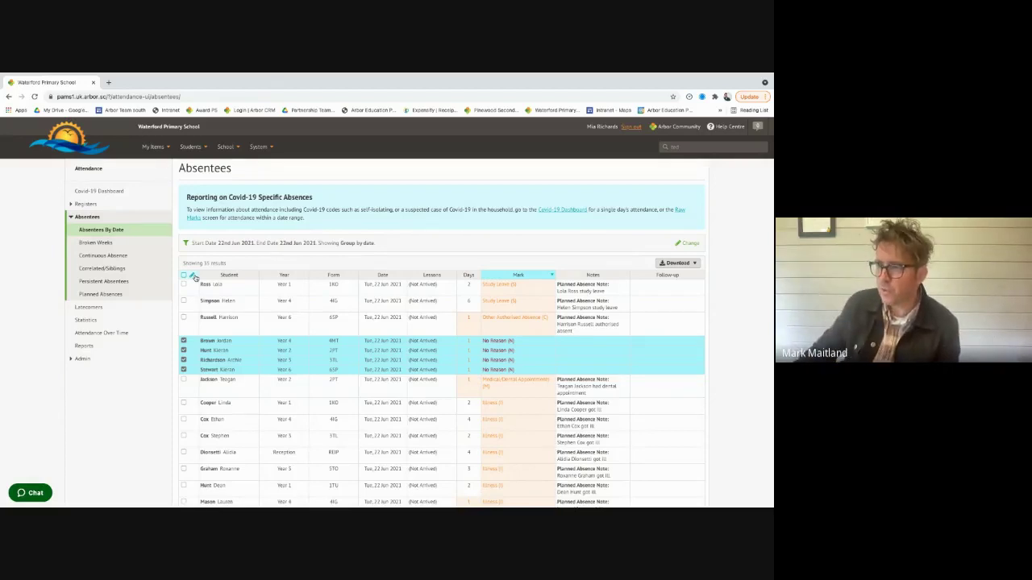
{"action": "left_click", "coordinate": [193, 275]}
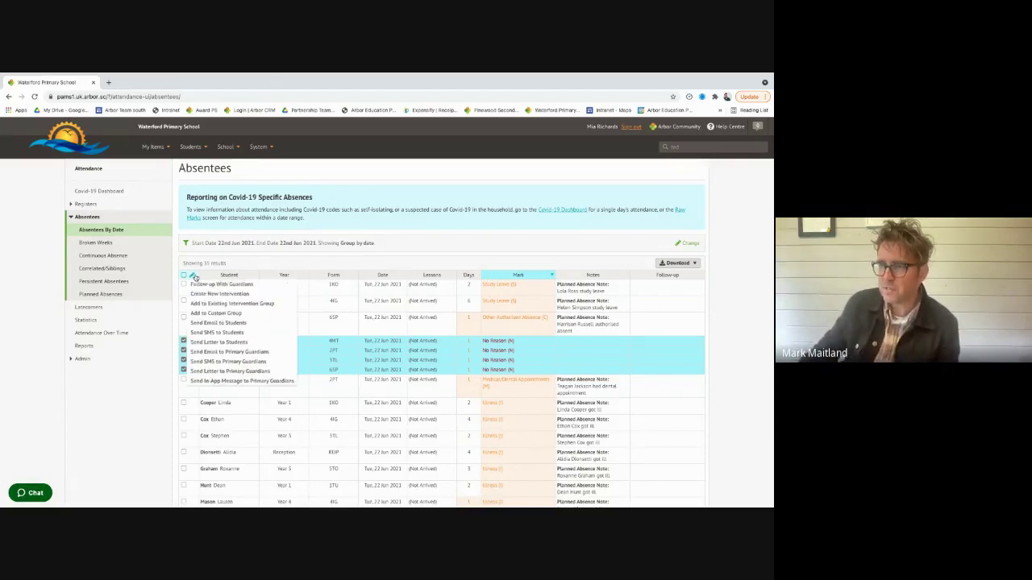
{"action": "left_click", "coordinate": [222, 284]}
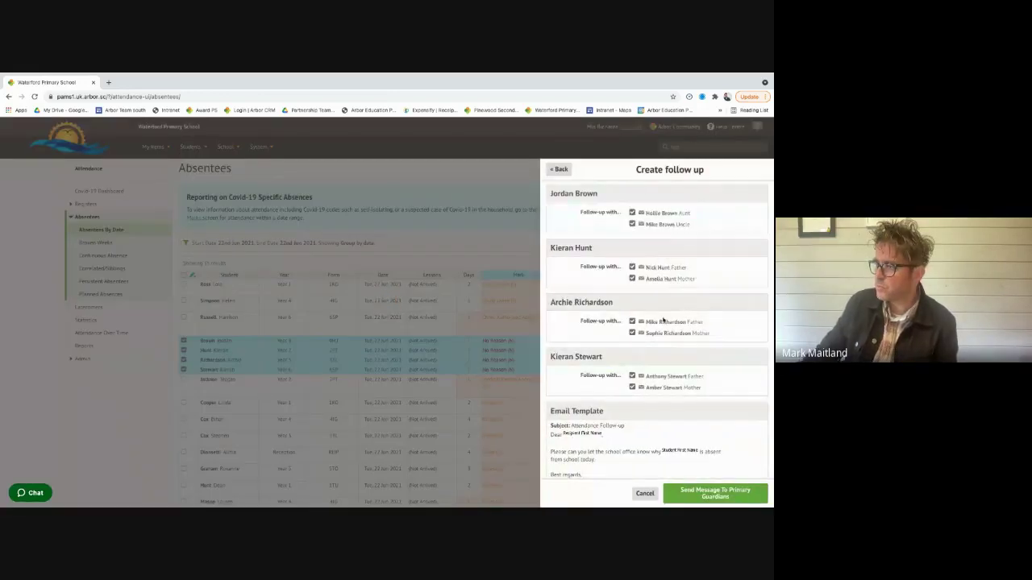
{"action": "scroll", "coordinate": [638, 371], "scroll_direction": "down", "scroll_amount": 2}
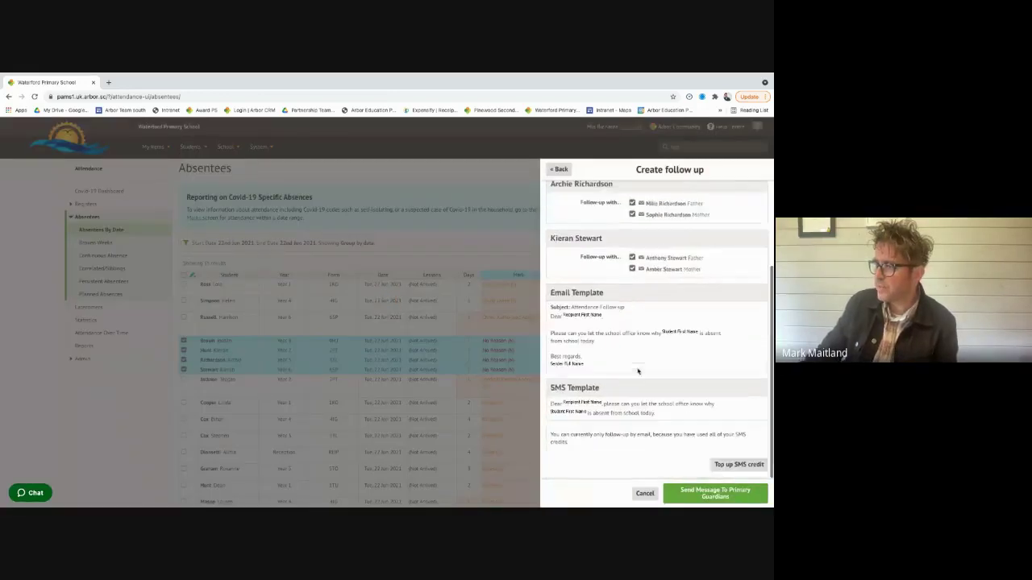
{"action": "left_click", "coordinate": [715, 493]}
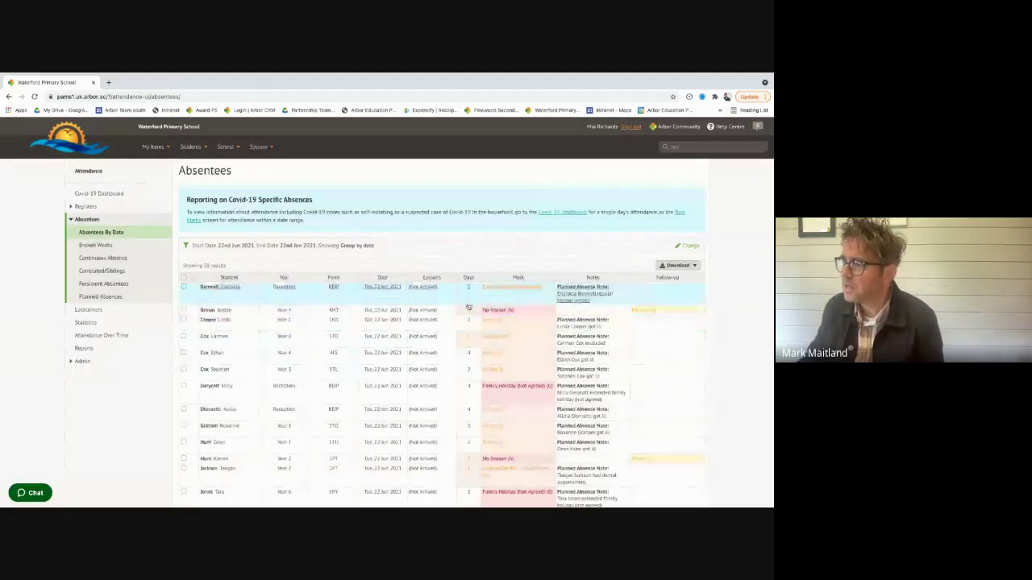
{"action": "left_click", "coordinate": [554, 279]}
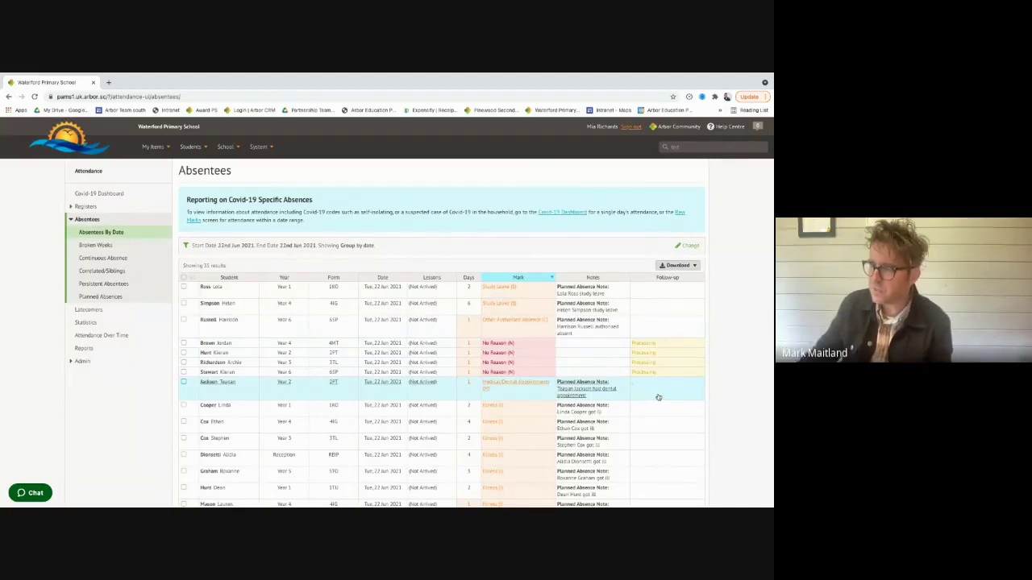
{"action": "scroll", "coordinate": [548, 363], "scroll_direction": "down", "scroll_amount": 1}
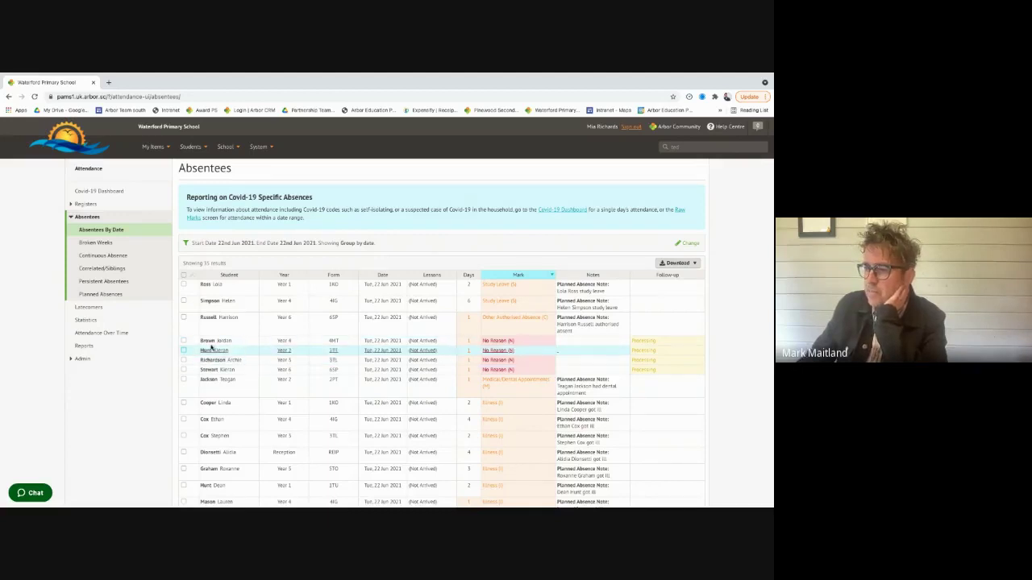
- Open the Continuous Absence report and apply an as-of date of 1st Apr 2021
{"action": "left_click", "coordinate": [101, 256]}
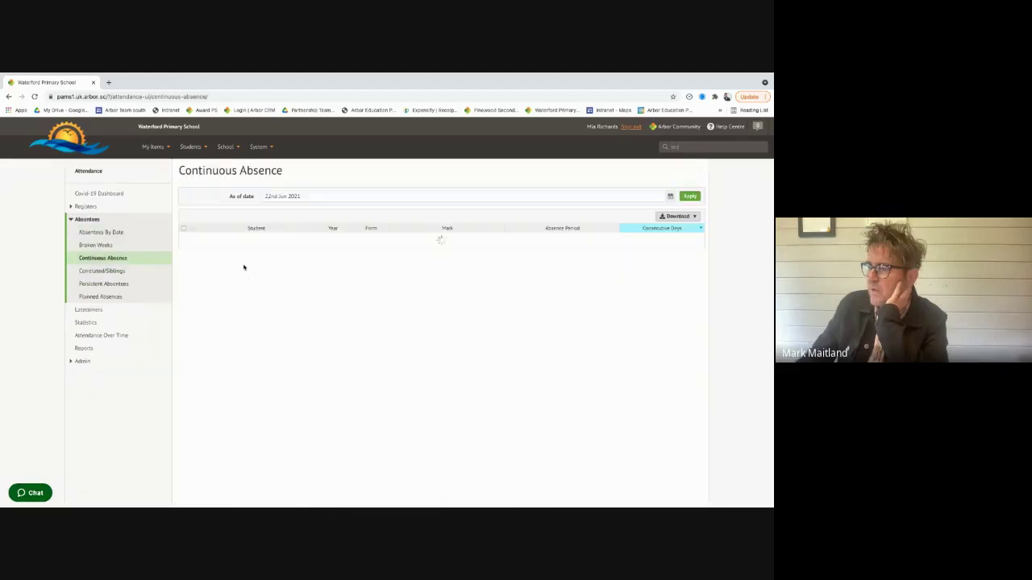
{"action": "left_click", "coordinate": [668, 197]}
{"action": "left_click", "coordinate": [669, 212]}
{"action": "left_click", "coordinate": [667, 231]}
{"action": "left_click", "coordinate": [667, 232]}
{"action": "left_click", "coordinate": [668, 231]}
{"action": "left_click", "coordinate": [684, 253]}
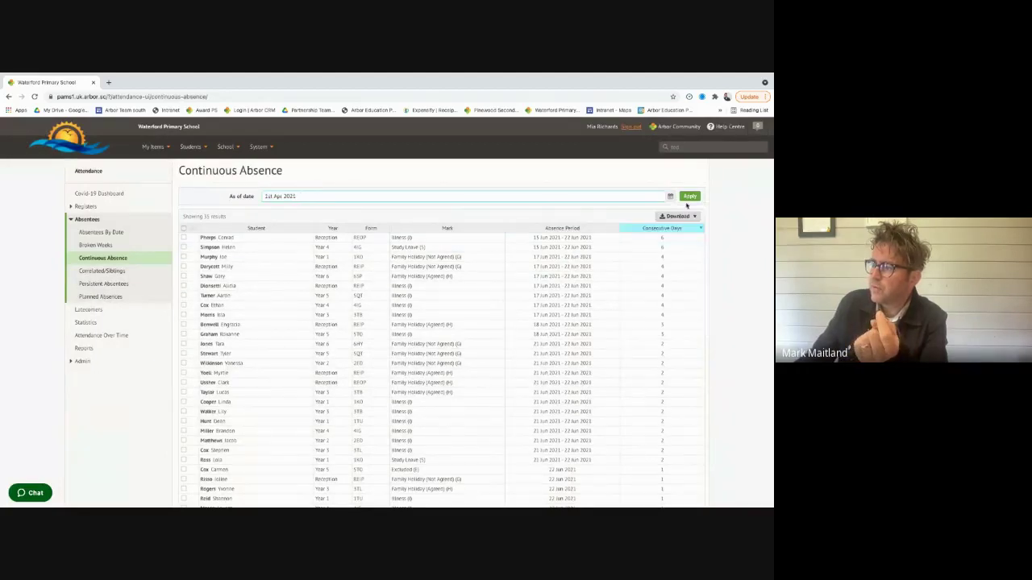
{"action": "left_click", "coordinate": [689, 197]}
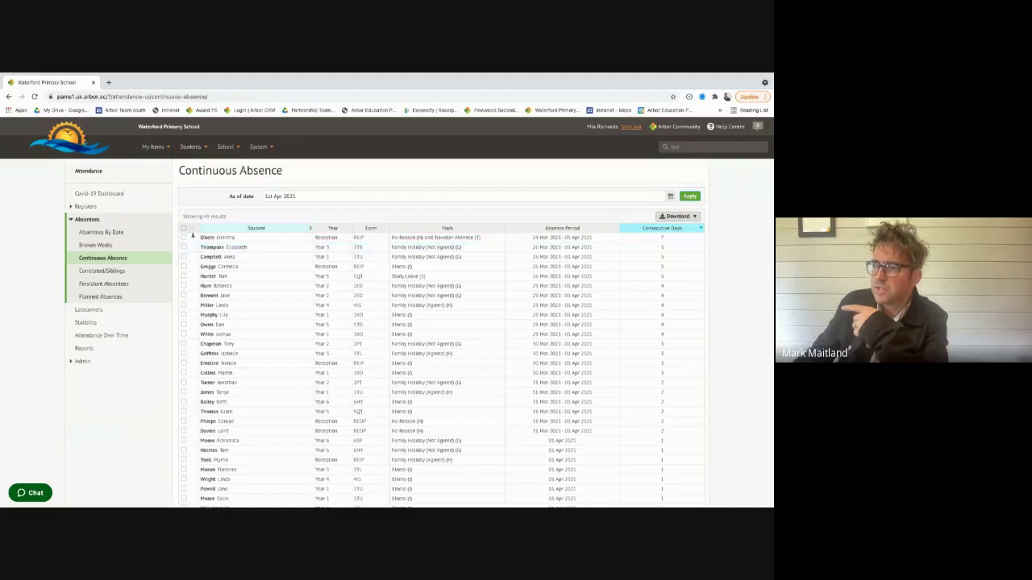
- Select the first 15 students in the Continuous Absence list and inspect the options for adding them to a custom group, cancelling without adding them
{"action": "left_click_drag", "start_coordinate": [194, 240], "coordinate": [194, 372]}
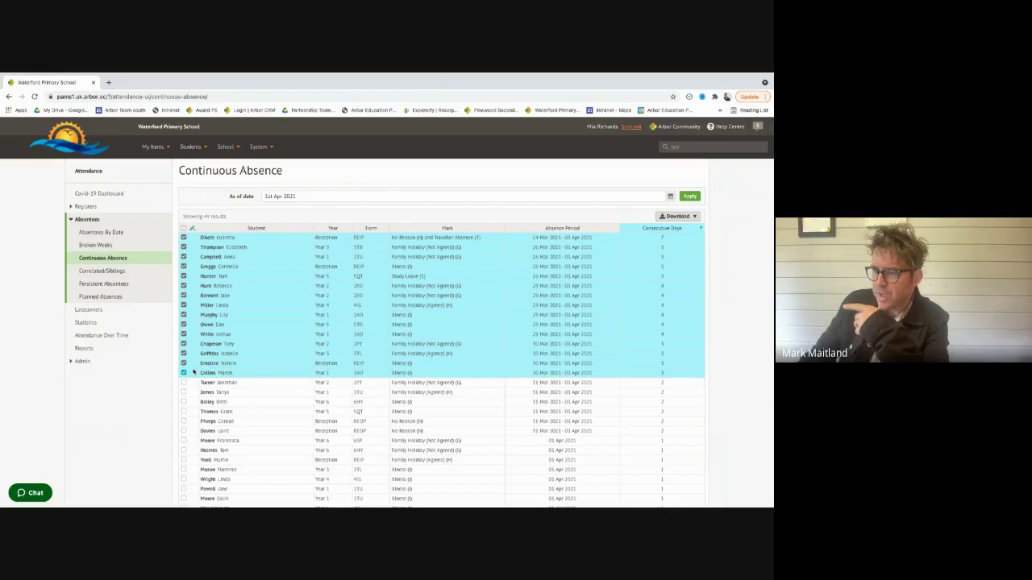
{"action": "left_click", "coordinate": [193, 229]}
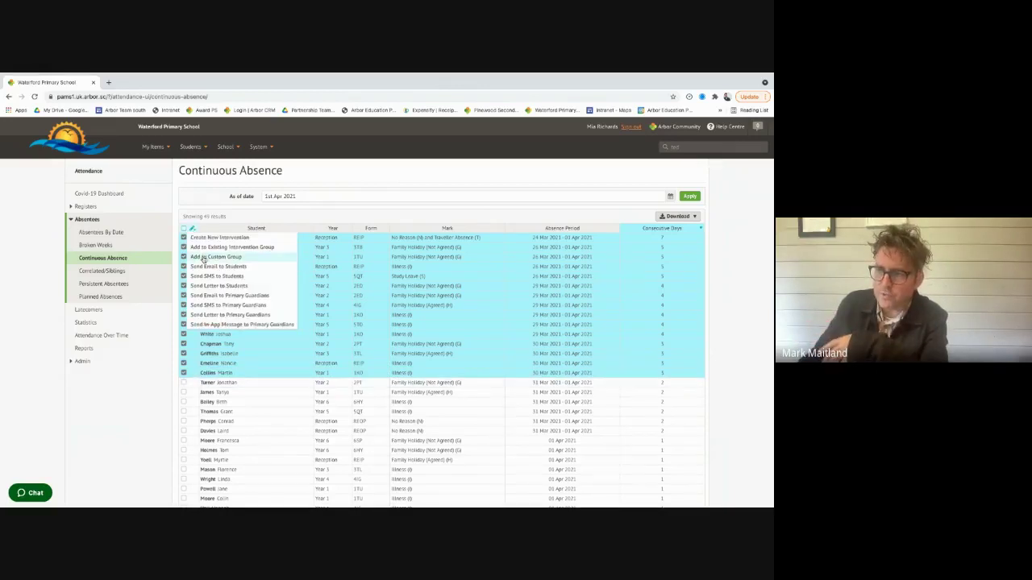
{"action": "left_click", "coordinate": [203, 258]}
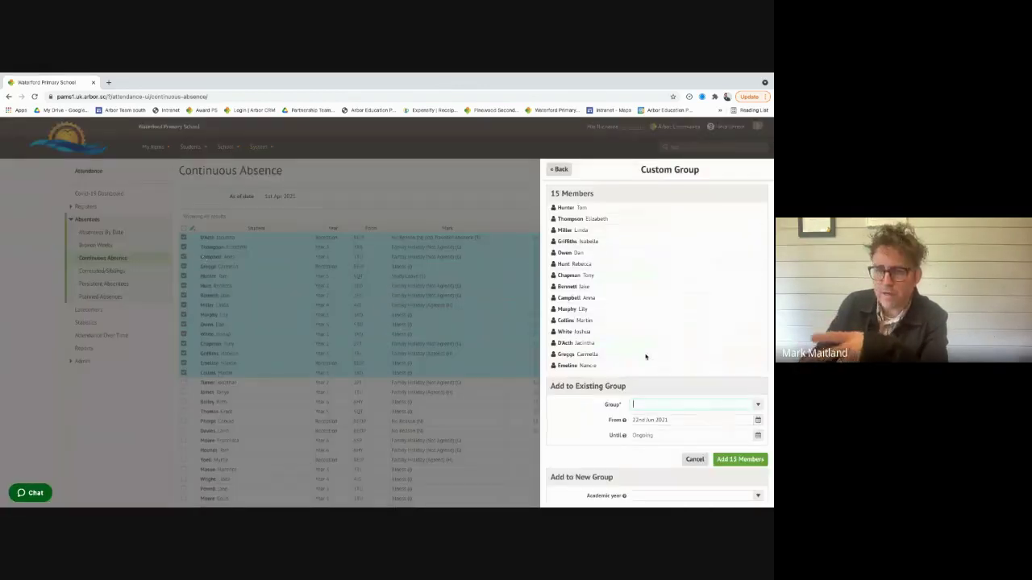
{"action": "scroll", "coordinate": [645, 357], "scroll_direction": "down", "scroll_amount": 2}
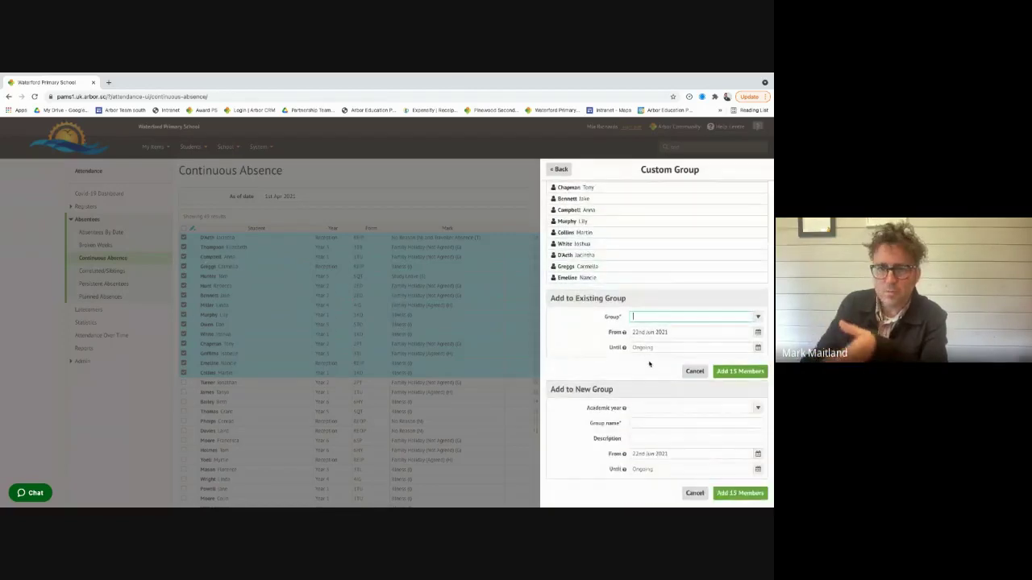
{"action": "left_click", "coordinate": [694, 493]}
- Check the bulk actions for the selected students again, and open the attendance Reports page
{"action": "left_click", "coordinate": [193, 229]}
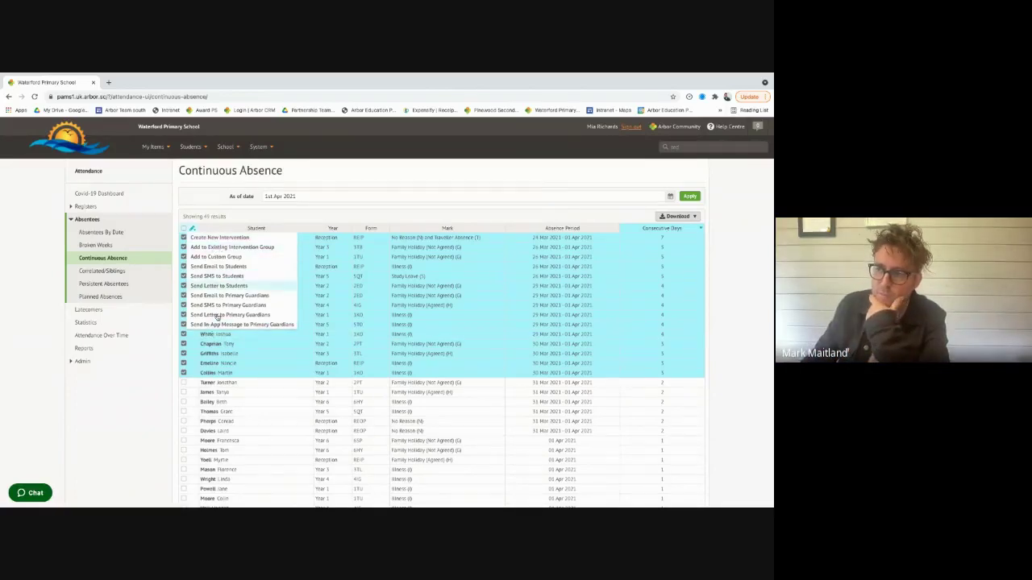
{"action": "left_click", "coordinate": [158, 352]}
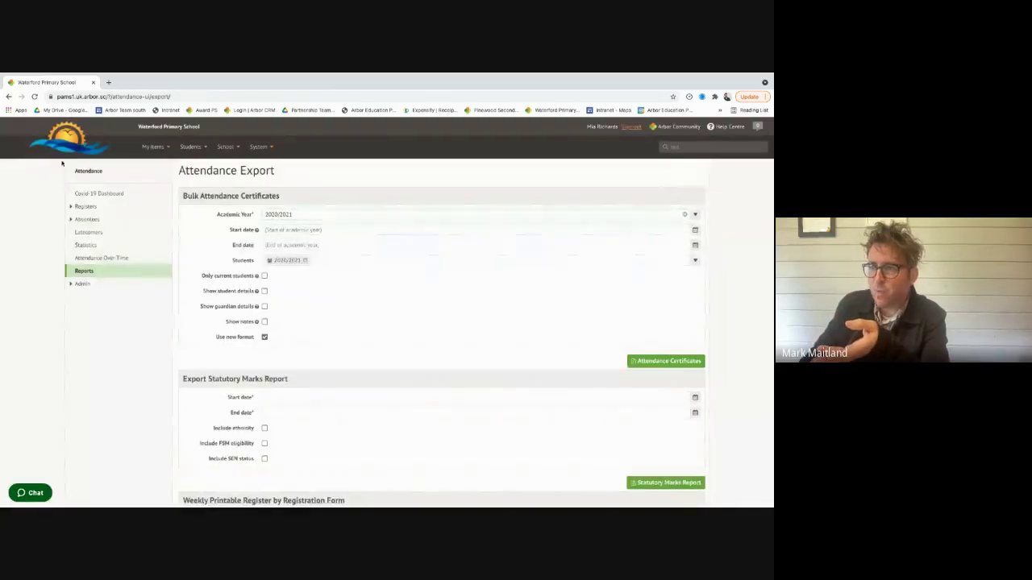
- Go through Daily Attendance to the Continuous Absence report, select the first 12 students and view their bulk actions
{"action": "left_click", "coordinate": [68, 137]}
{"action": "left_click", "coordinate": [104, 195]}
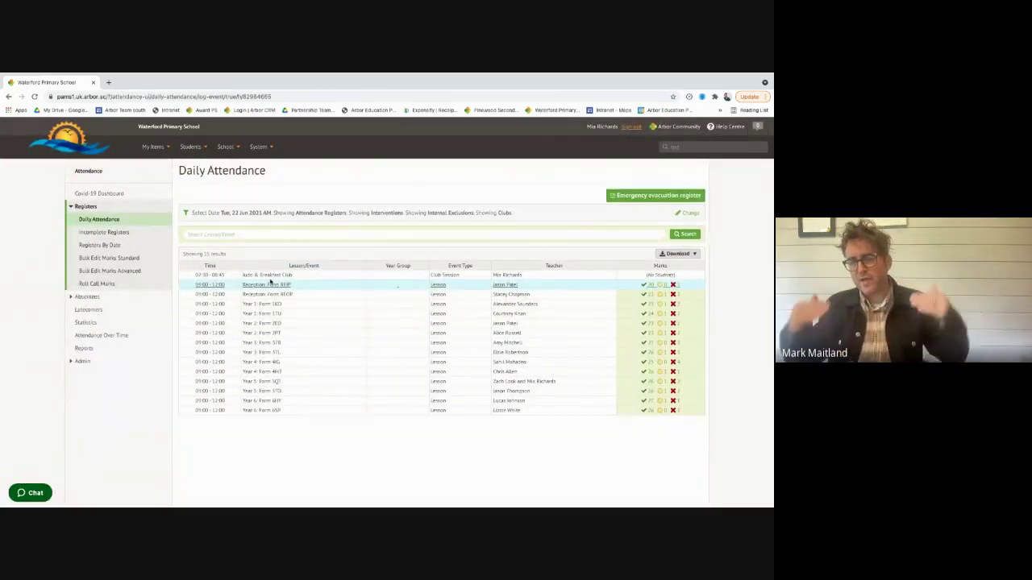
{"action": "left_click", "coordinate": [88, 296]}
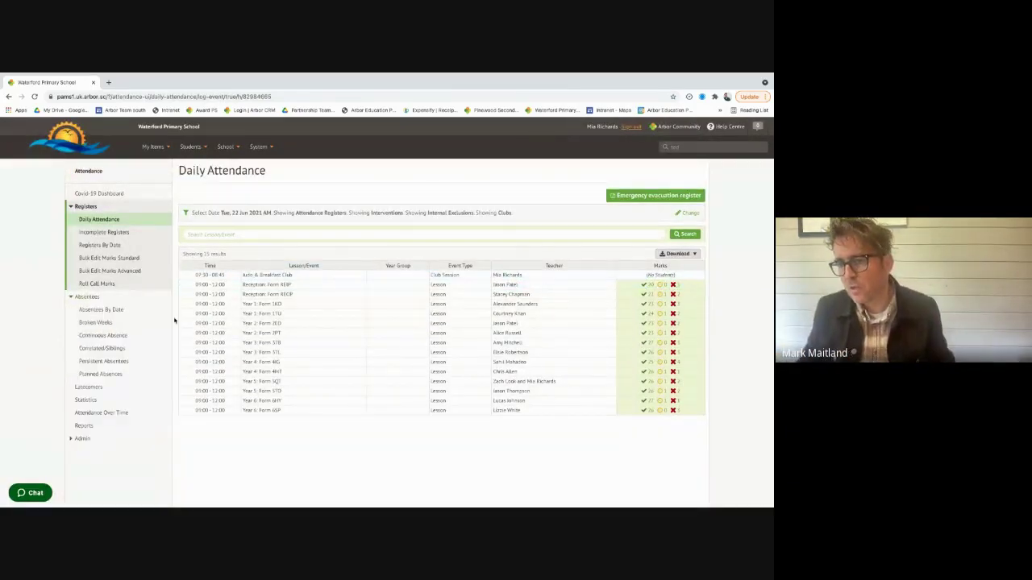
{"action": "left_click", "coordinate": [121, 336]}
{"action": "left_click_drag", "start_coordinate": [183, 238], "coordinate": [192, 342]}
{"action": "left_click", "coordinate": [194, 229]}
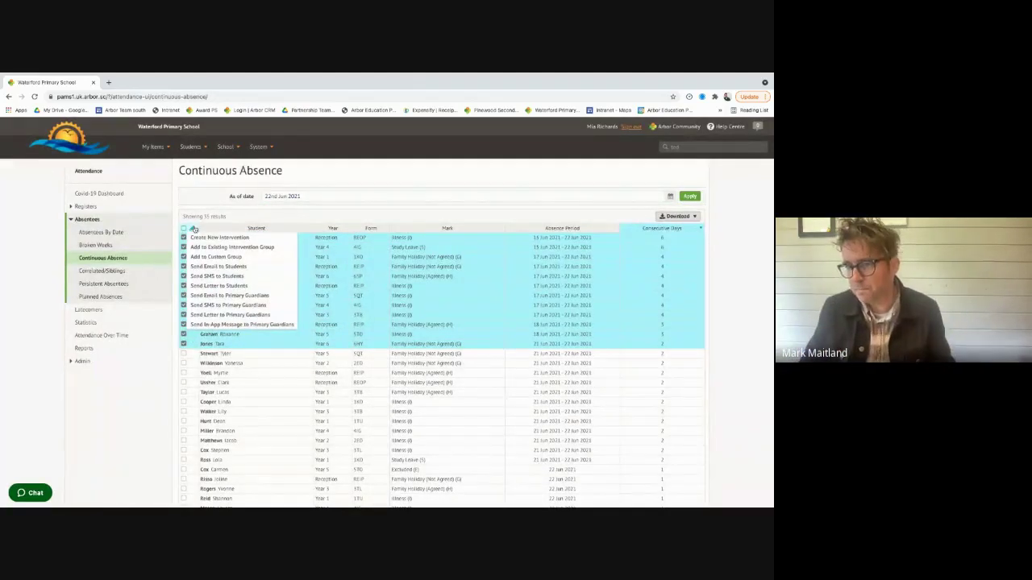
- View the Persistent Absentees report, and filter the Latecomers report with a start date of 1st Apr 2021
{"action": "left_click", "coordinate": [103, 285]}
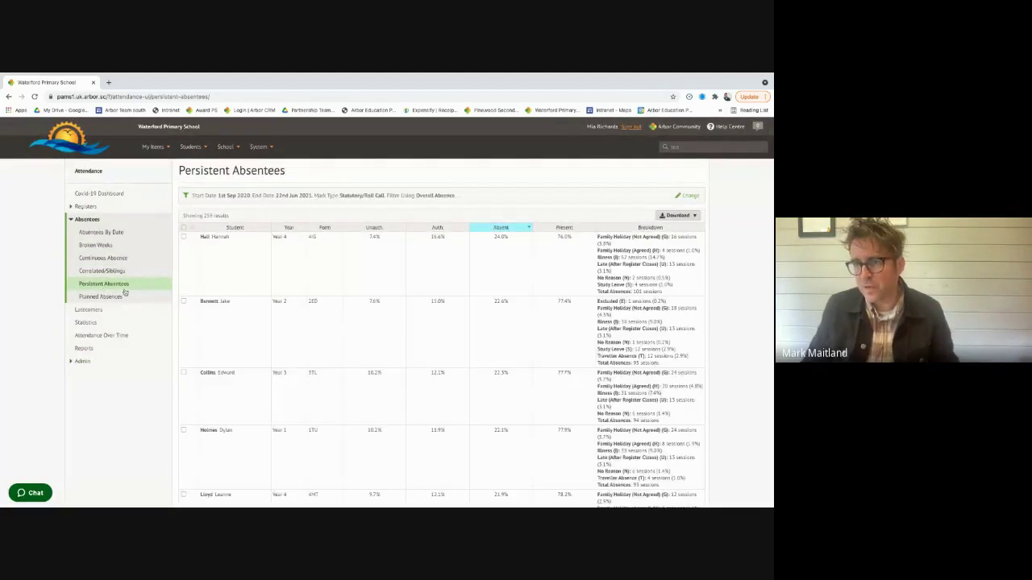
{"action": "left_click", "coordinate": [88, 311]}
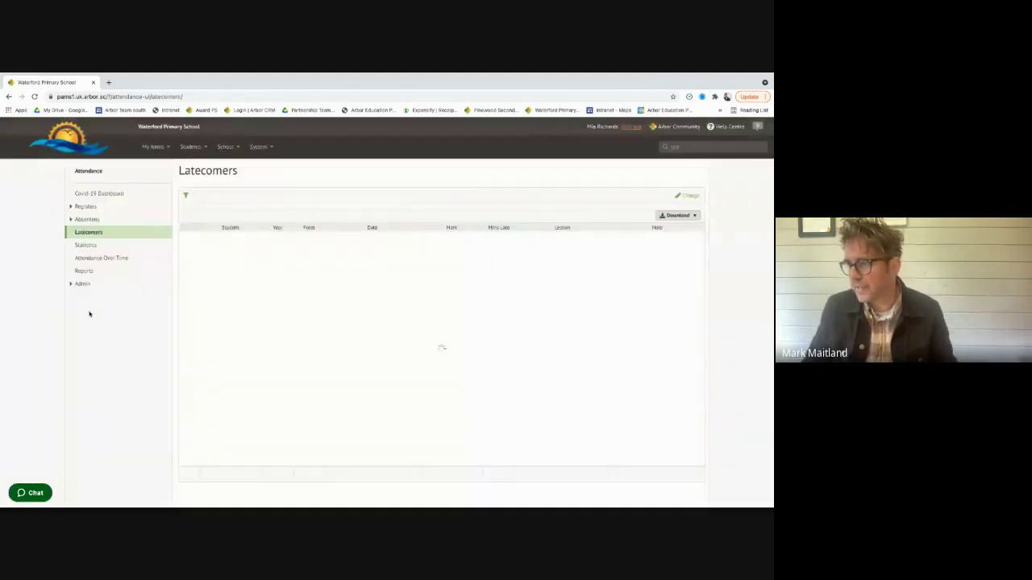
{"action": "left_click", "coordinate": [689, 196]}
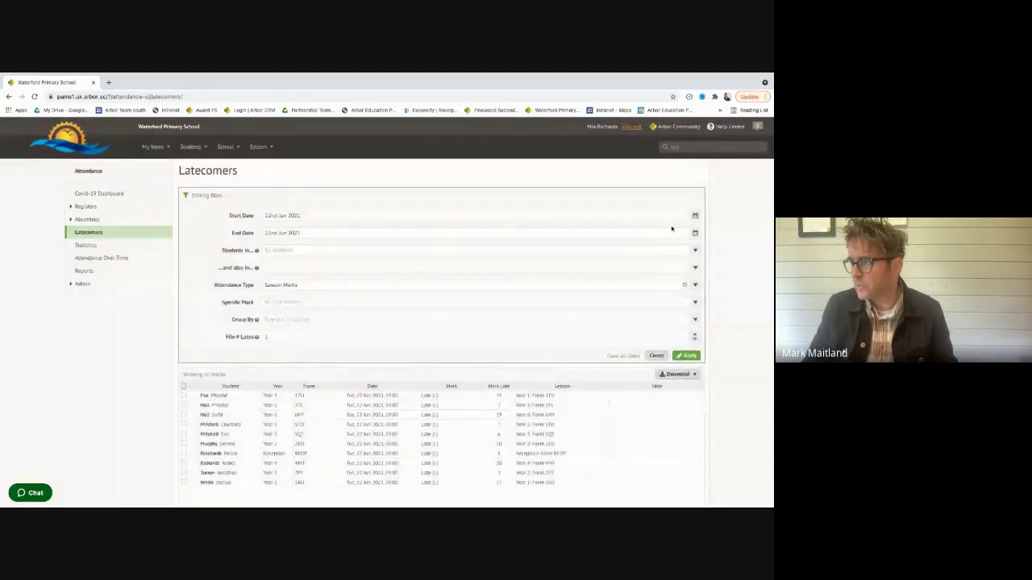
{"action": "left_click", "coordinate": [694, 215]}
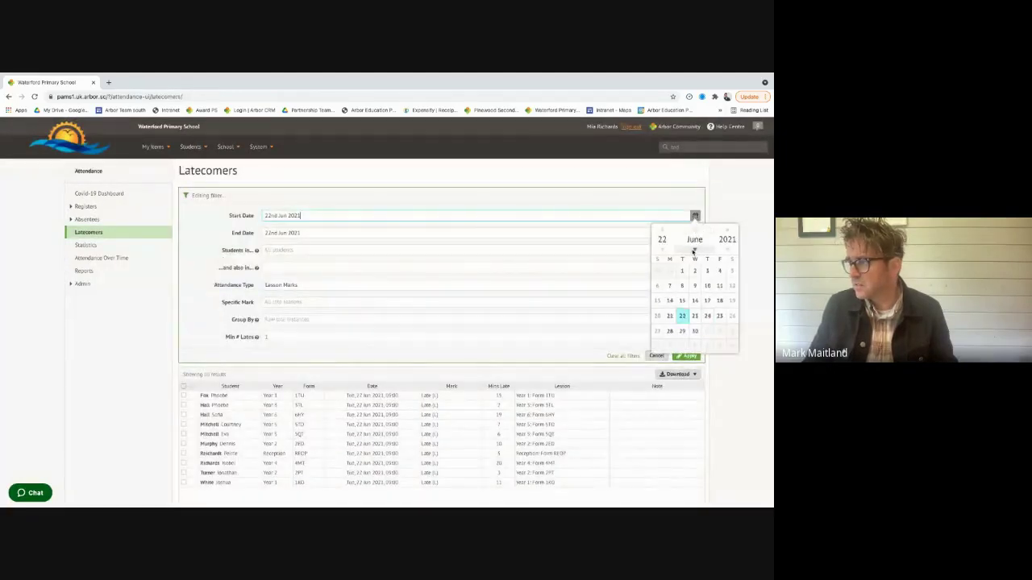
{"action": "left_click", "coordinate": [693, 250]}
{"action": "left_click", "coordinate": [693, 250]}
{"action": "left_click", "coordinate": [706, 270]}
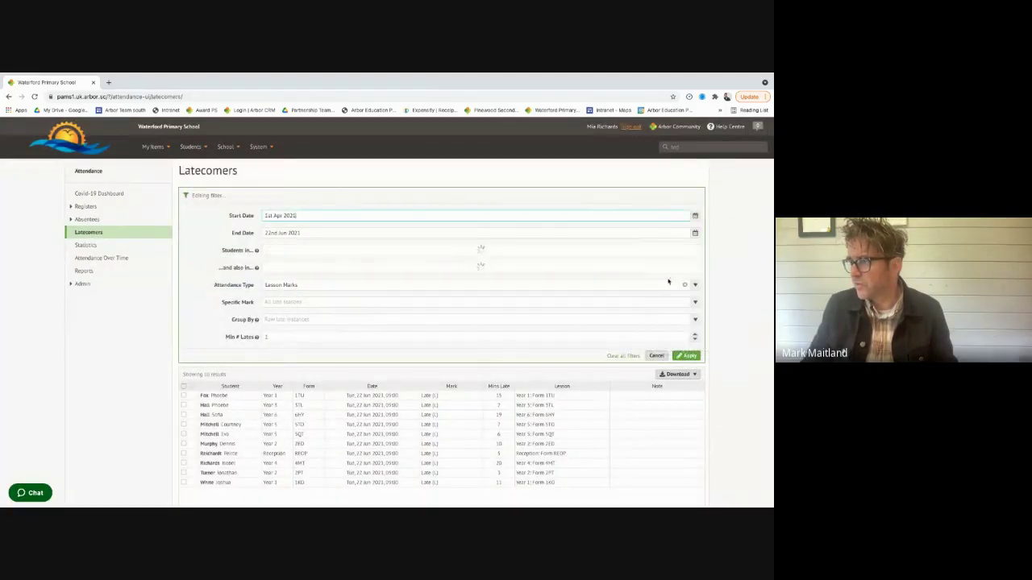
{"action": "left_click", "coordinate": [699, 357]}
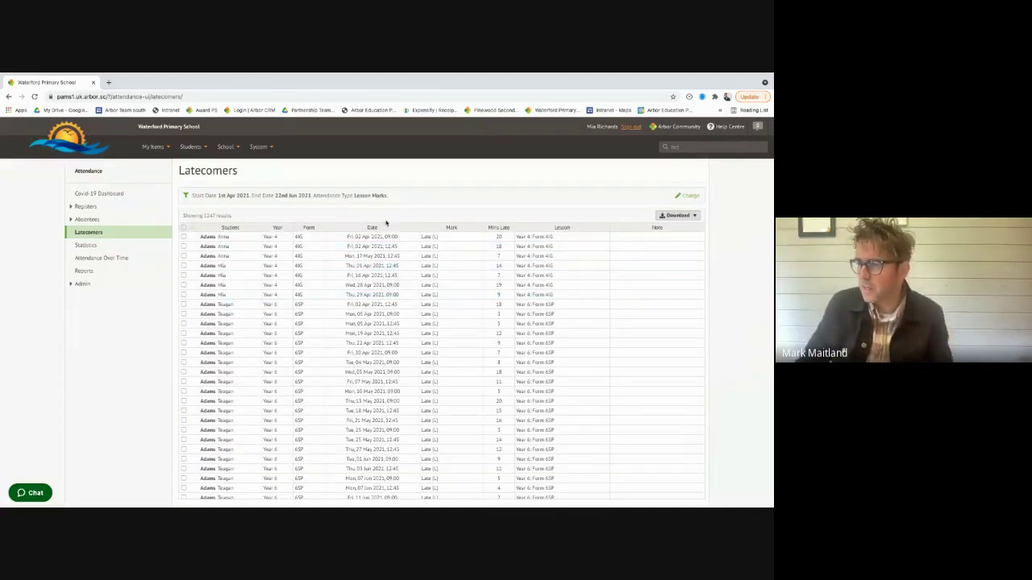
- Sort the latecomers by Mins Late from highest to lowest, select the first 27 entries and view their bulk actions
{"action": "left_click", "coordinate": [507, 227]}
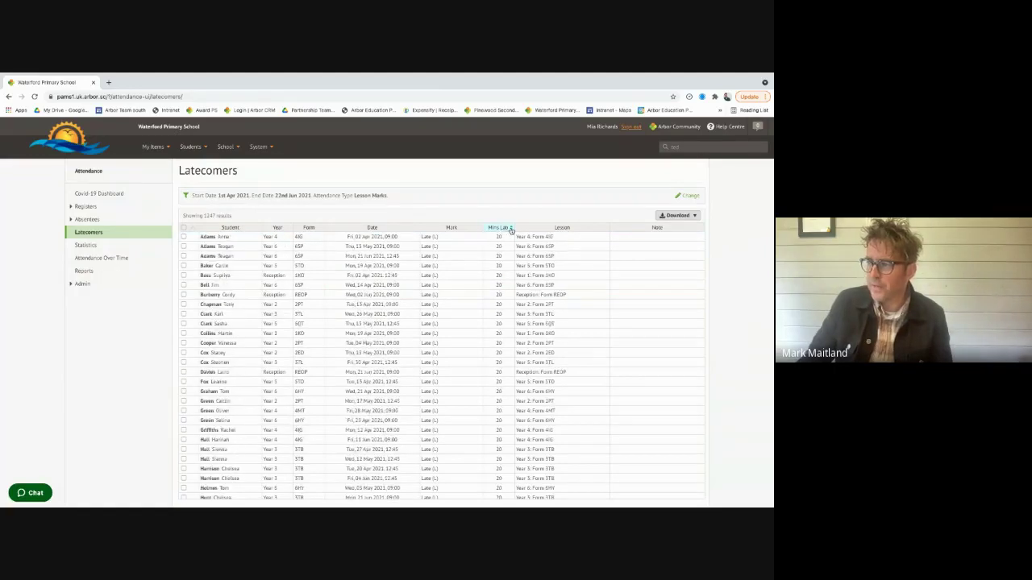
{"action": "left_click", "coordinate": [184, 236]}
{"action": "left_click", "coordinate": [184, 275], "text": "shift"}
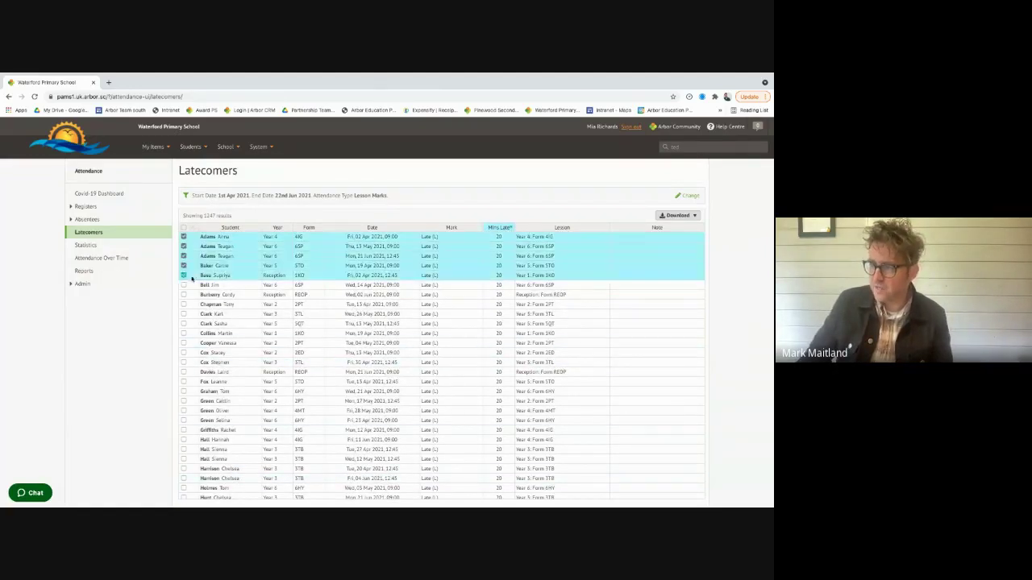
{"action": "left_click", "coordinate": [185, 227]}
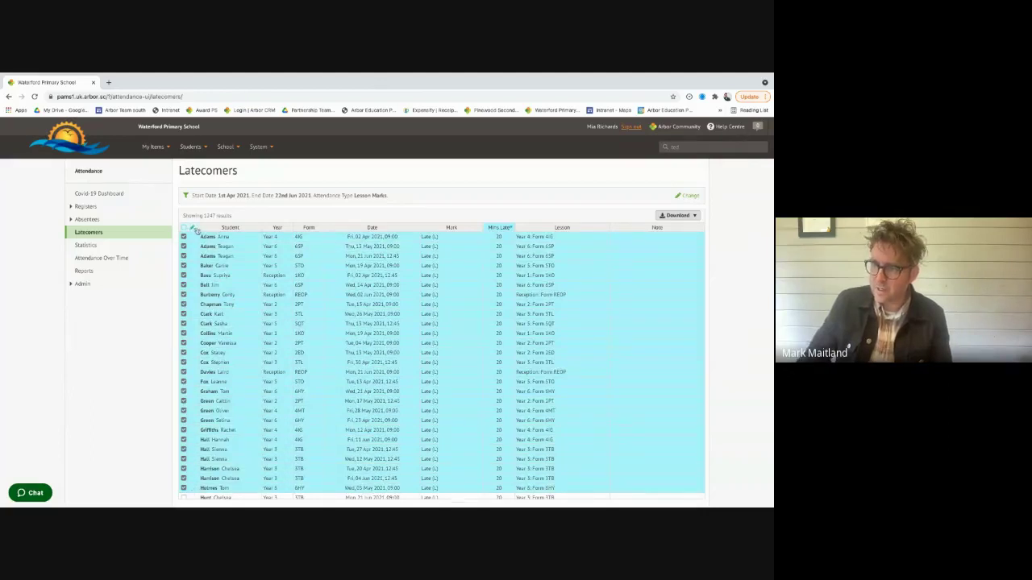
{"action": "left_click", "coordinate": [196, 230]}
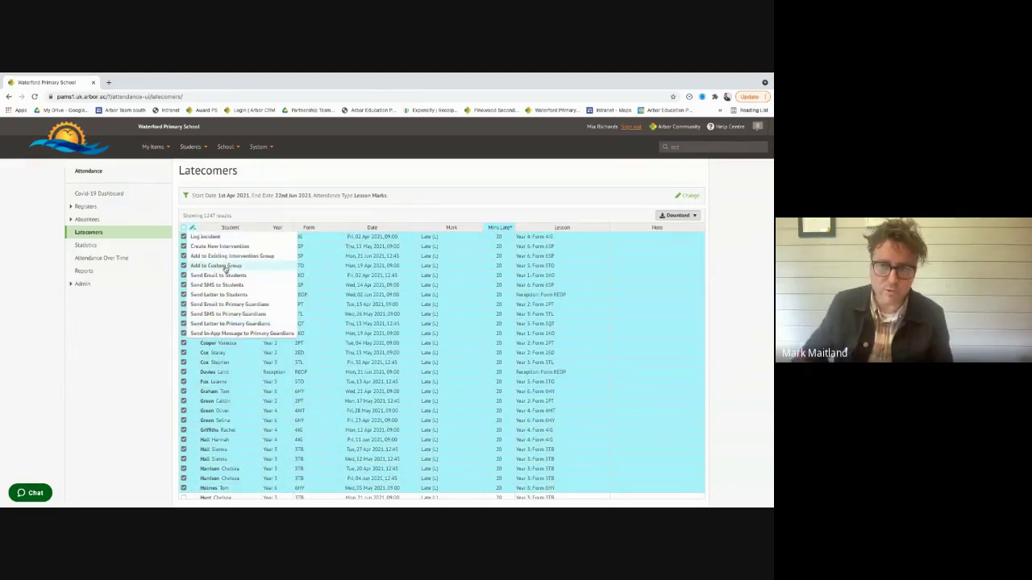
- Return to the school home page and open the Custom Report Writer's list of reports
{"action": "left_click", "coordinate": [74, 152]}
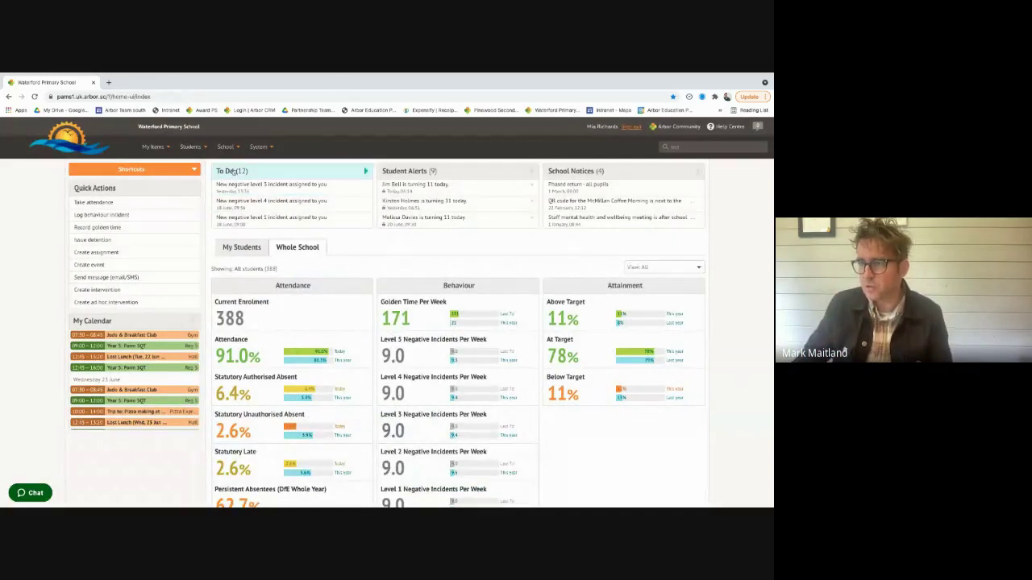
{"action": "left_click", "coordinate": [226, 147]}
{"action": "left_click", "coordinate": [241, 193]}
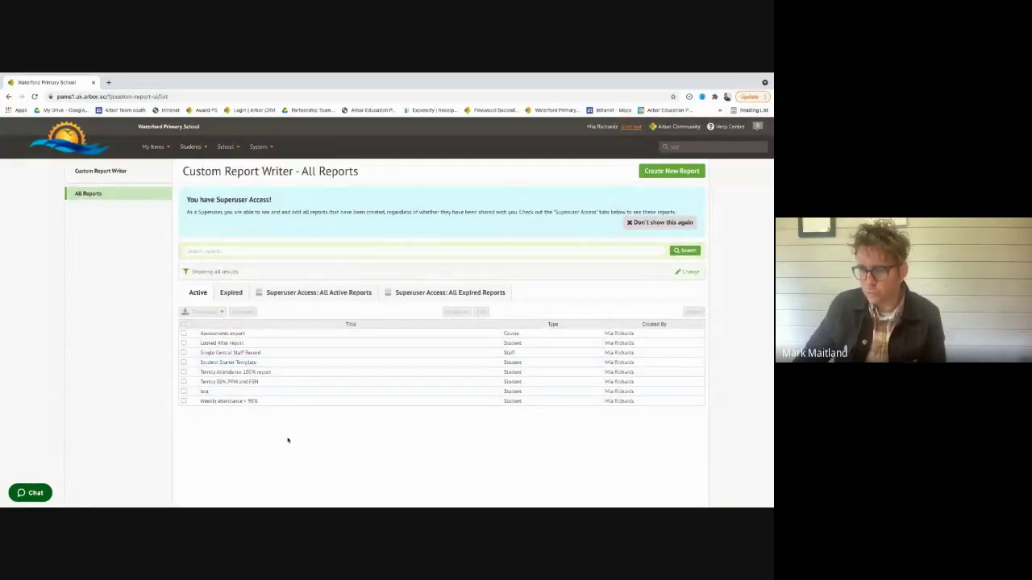
- Look through all active reports under Superuser Access, and open the Weekly attendance < 90% report from the regular active list
{"action": "left_click", "coordinate": [309, 295]}
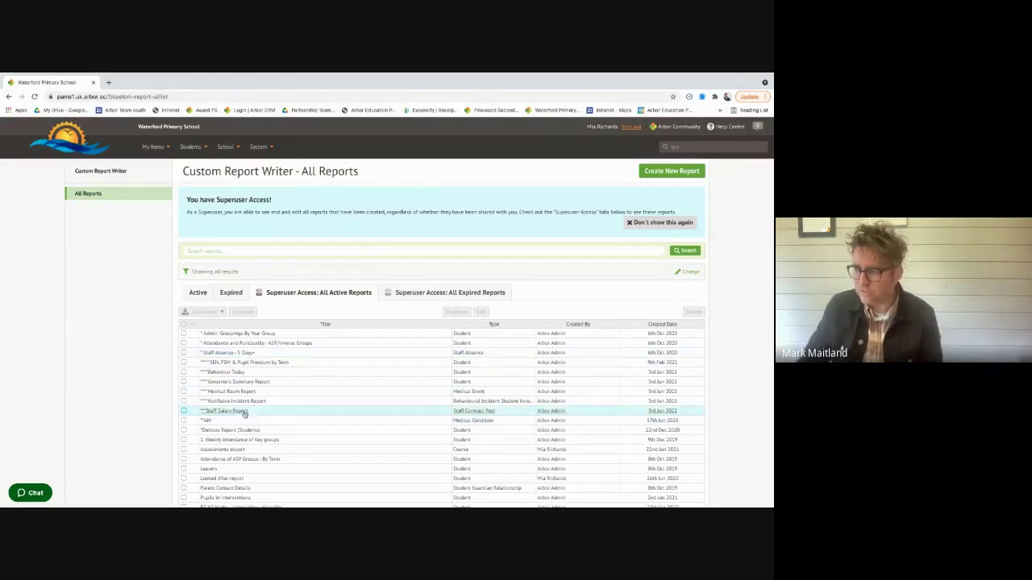
{"action": "scroll", "coordinate": [248, 415], "scroll_direction": "down", "scroll_amount": 3}
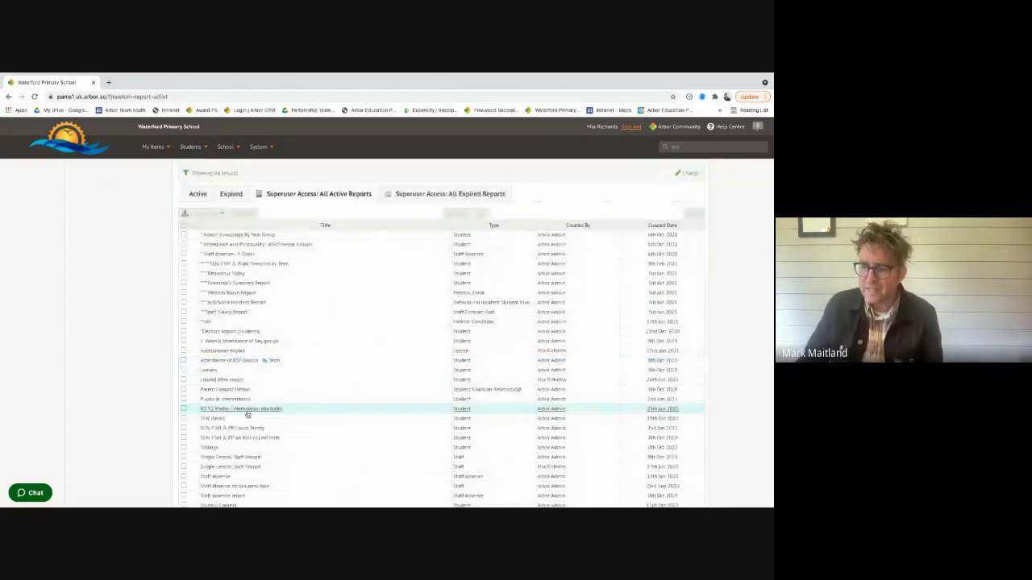
{"action": "scroll", "coordinate": [240, 428], "scroll_direction": "down", "scroll_amount": 3}
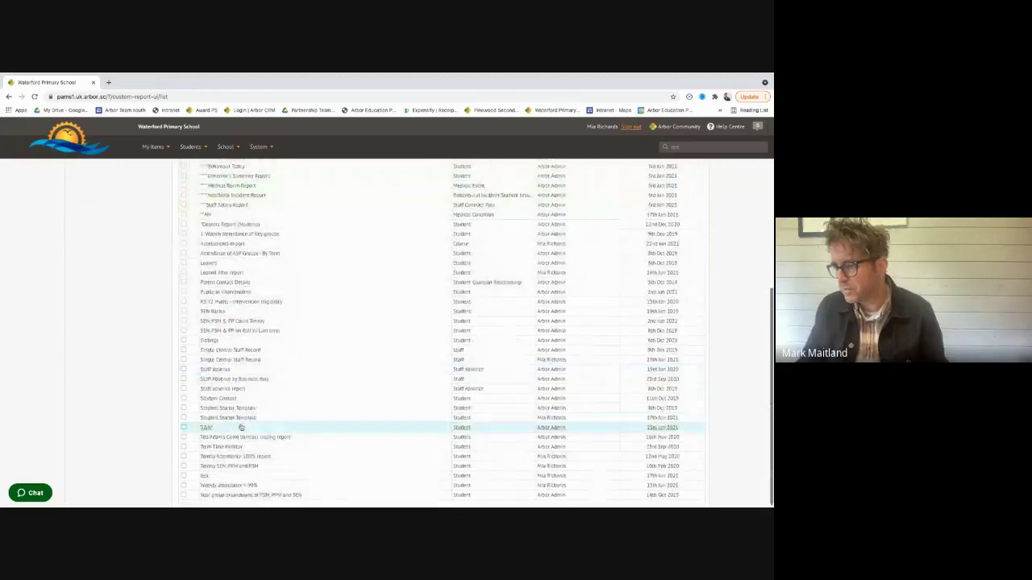
{"action": "scroll", "coordinate": [242, 407], "scroll_direction": "up", "scroll_amount": 6}
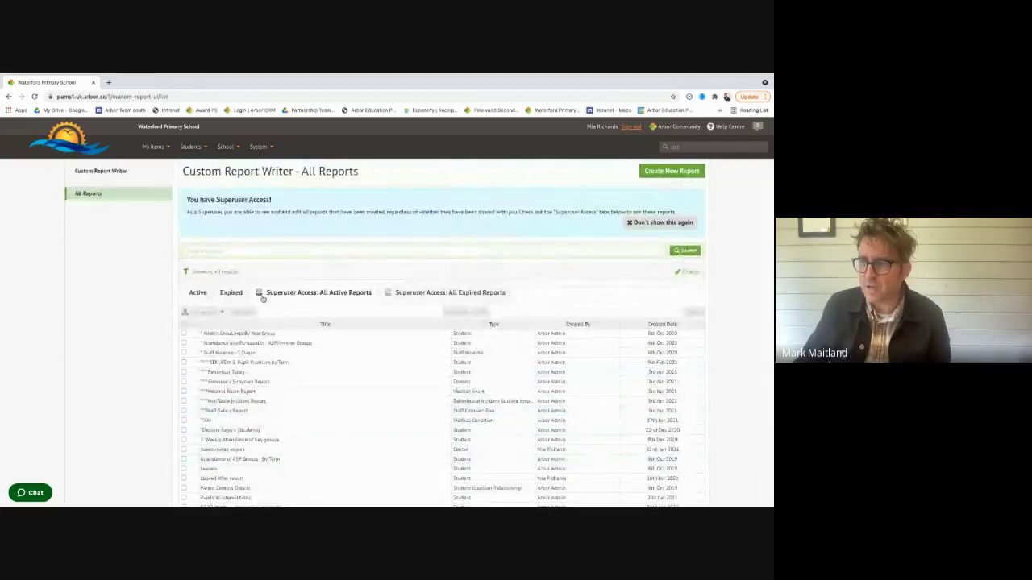
{"action": "left_click", "coordinate": [194, 295]}
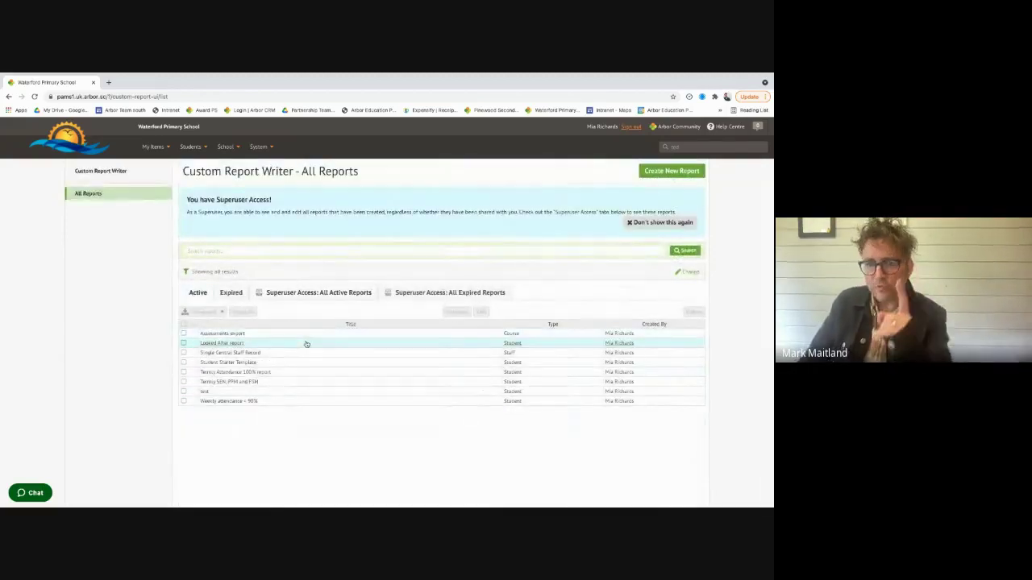
{"action": "left_click", "coordinate": [224, 403]}
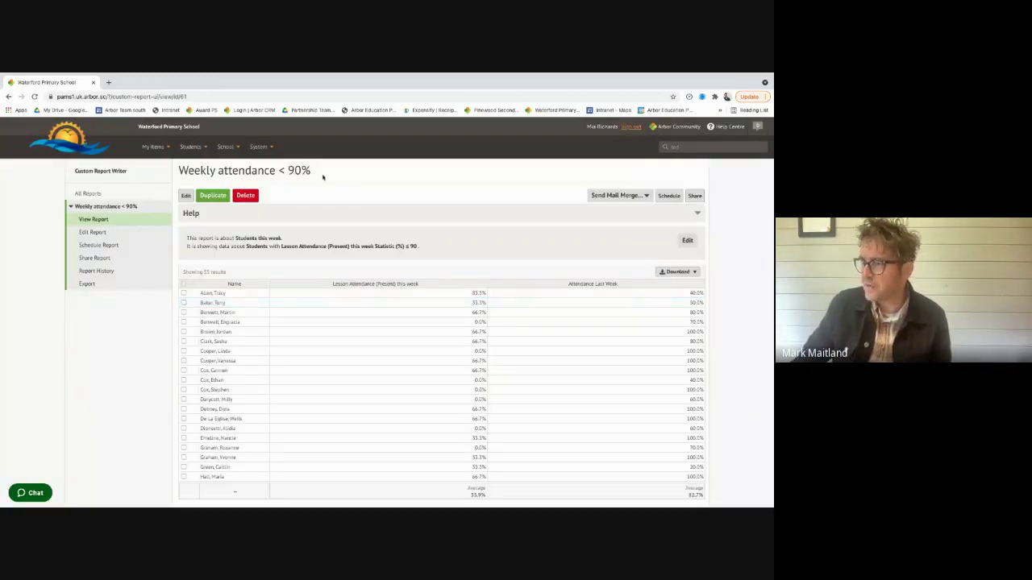
- Try a schedule that runs the Weekly attendance < 90% report every Friday, and return to the report view without scheduling it
{"action": "left_click", "coordinate": [100, 245]}
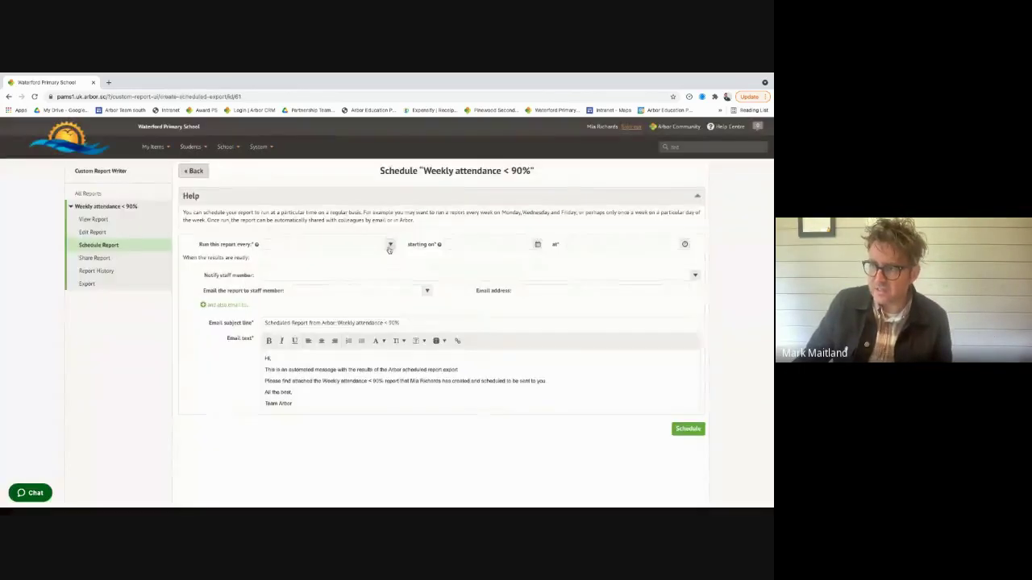
{"action": "left_click", "coordinate": [321, 243]}
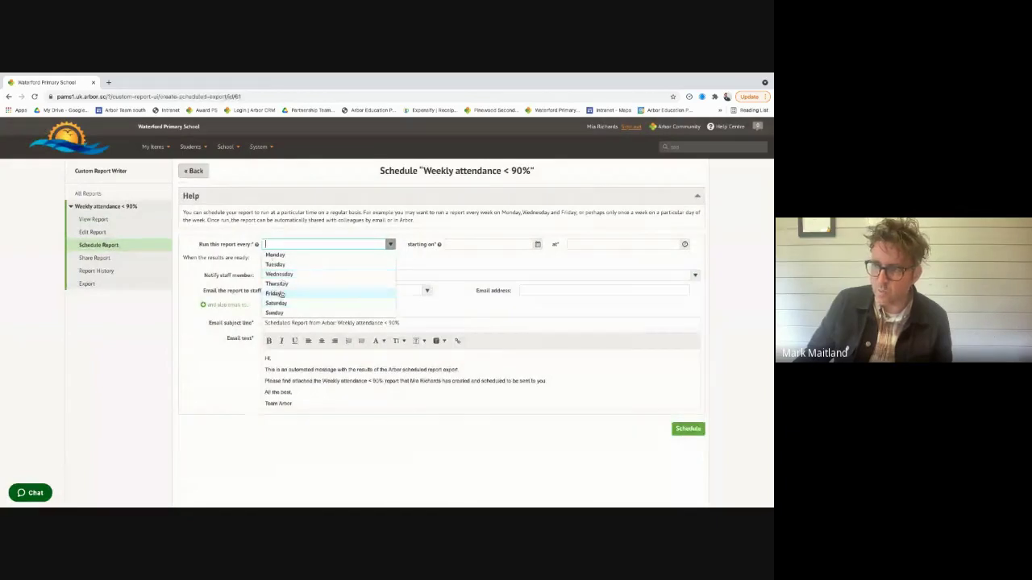
{"action": "left_click", "coordinate": [377, 294]}
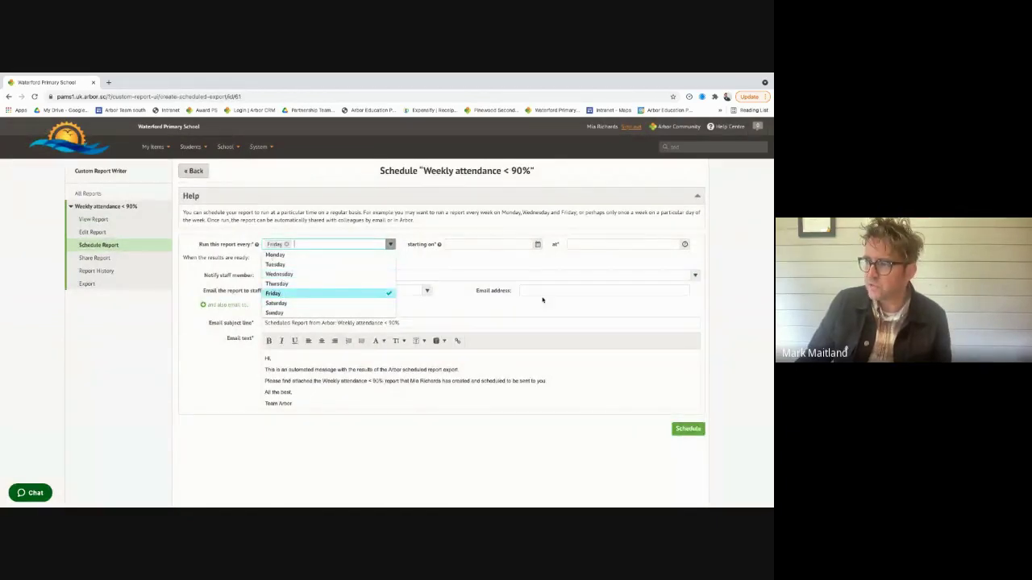
{"action": "left_click", "coordinate": [447, 311]}
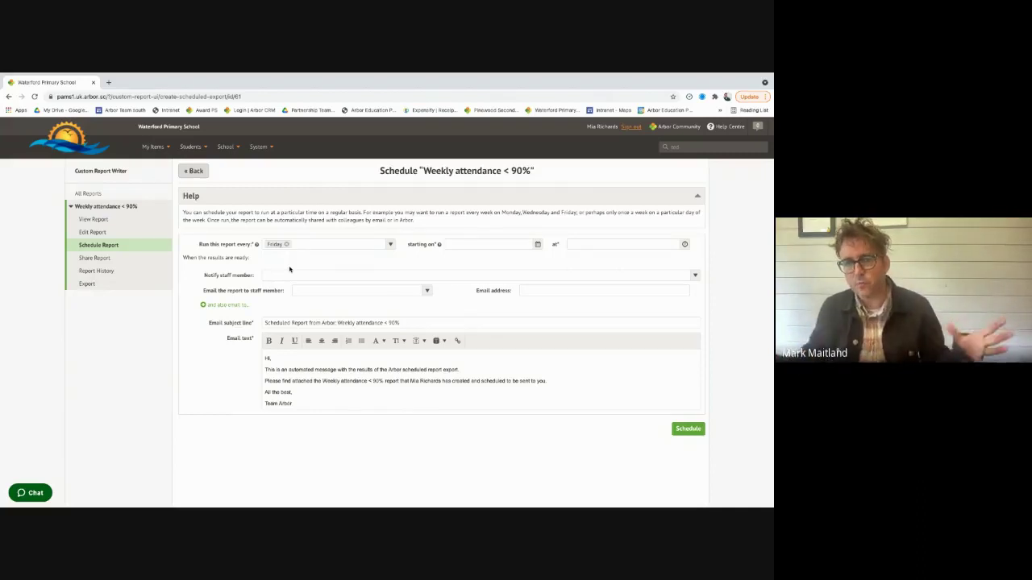
{"action": "left_click", "coordinate": [92, 219]}
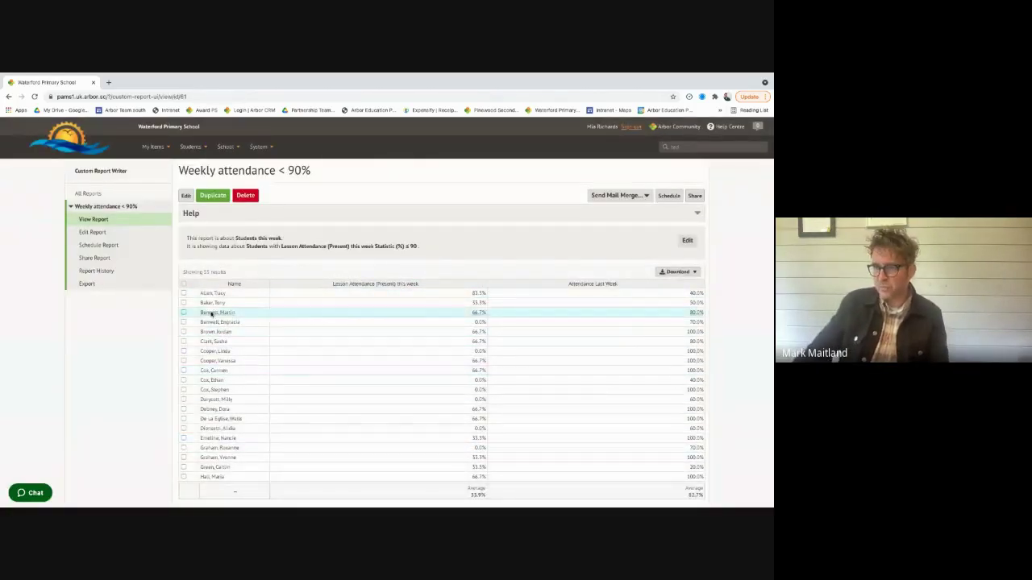
- Select the first 11 students in the Weekly attendance < 90% report and view the bulk actions available for them
{"action": "left_click_drag", "start_coordinate": [184, 293], "coordinate": [186, 391]}
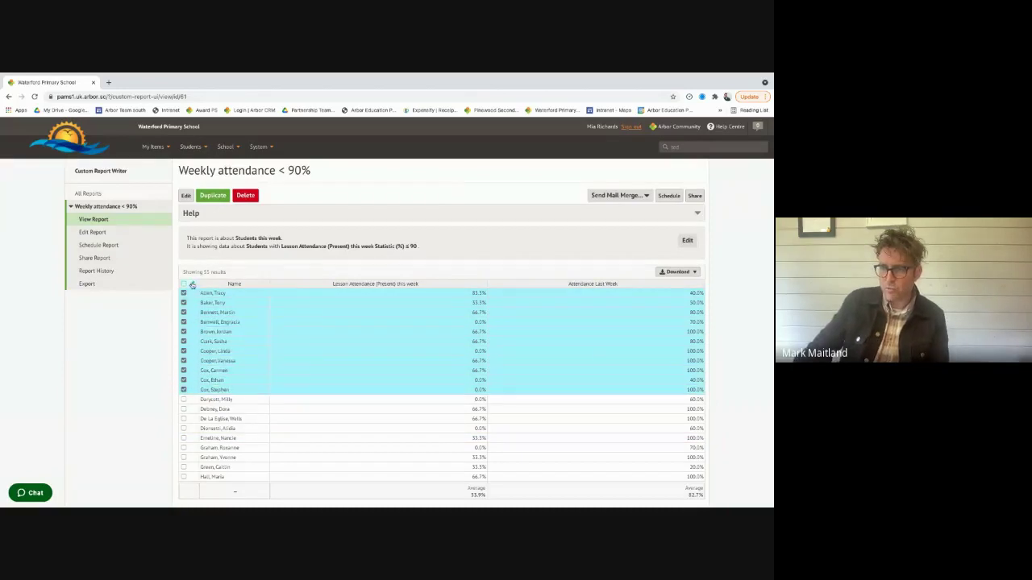
{"action": "left_click", "coordinate": [192, 286]}
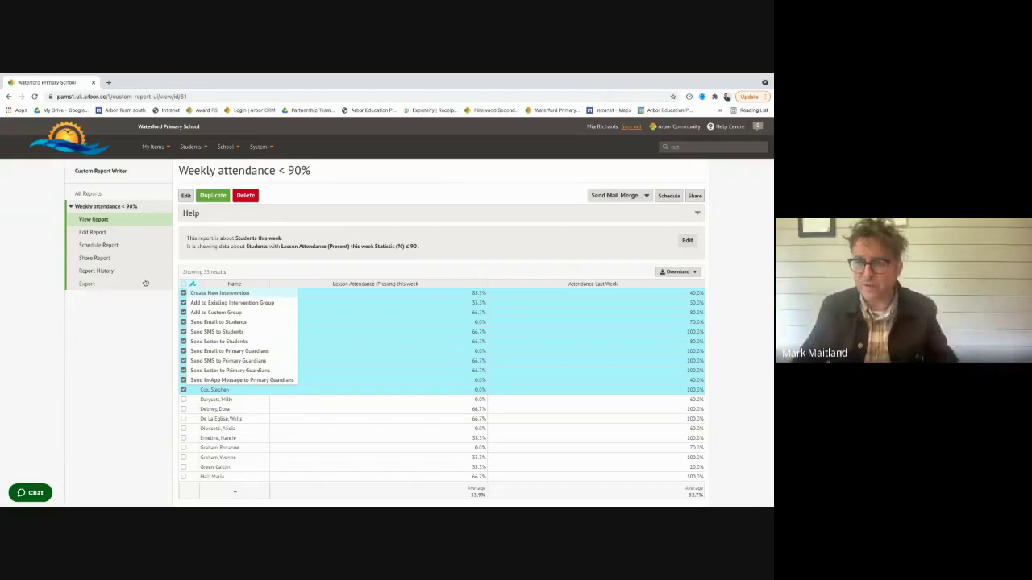
{"action": "left_click", "coordinate": [84, 233]}
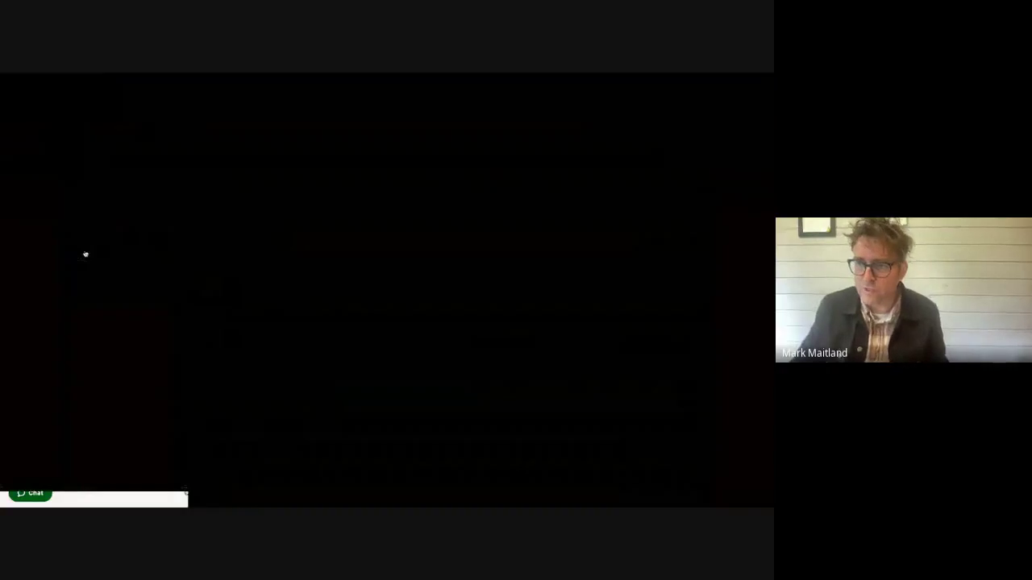
- Return to the home page and open the school's Interventions dashboard
{"action": "left_click", "coordinate": [85, 254]}
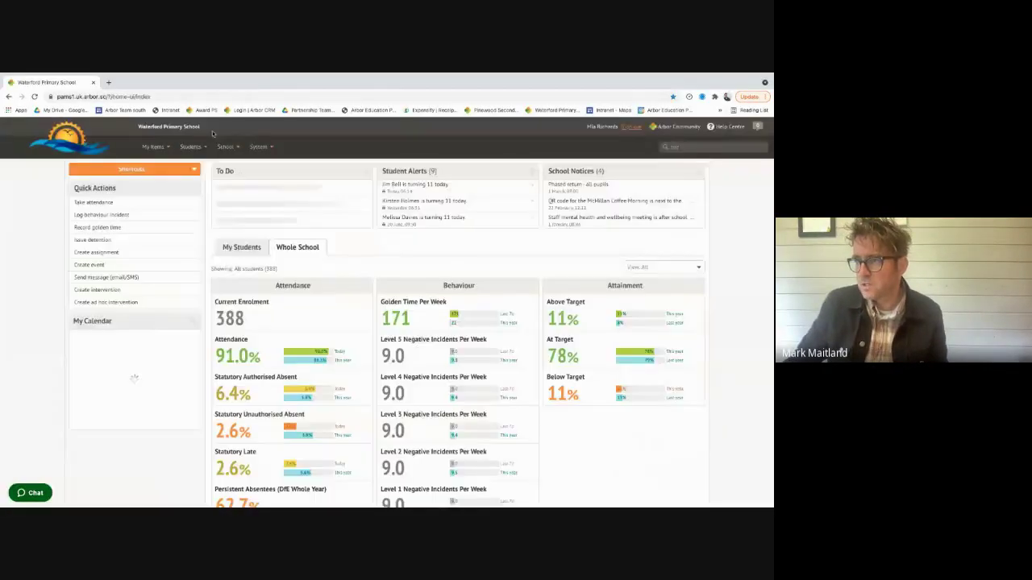
{"action": "left_click", "coordinate": [190, 146]}
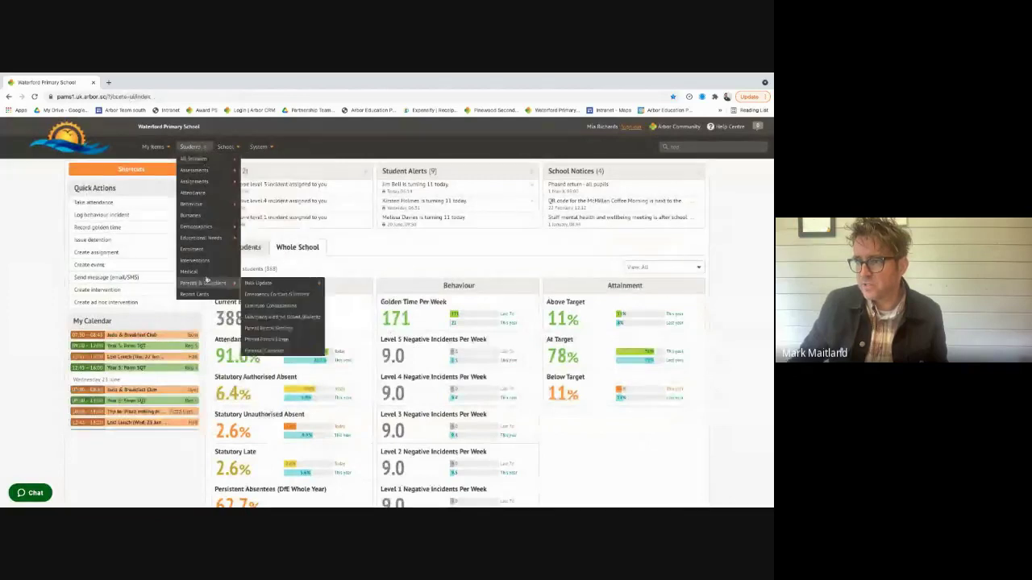
{"action": "left_click", "coordinate": [195, 261]}
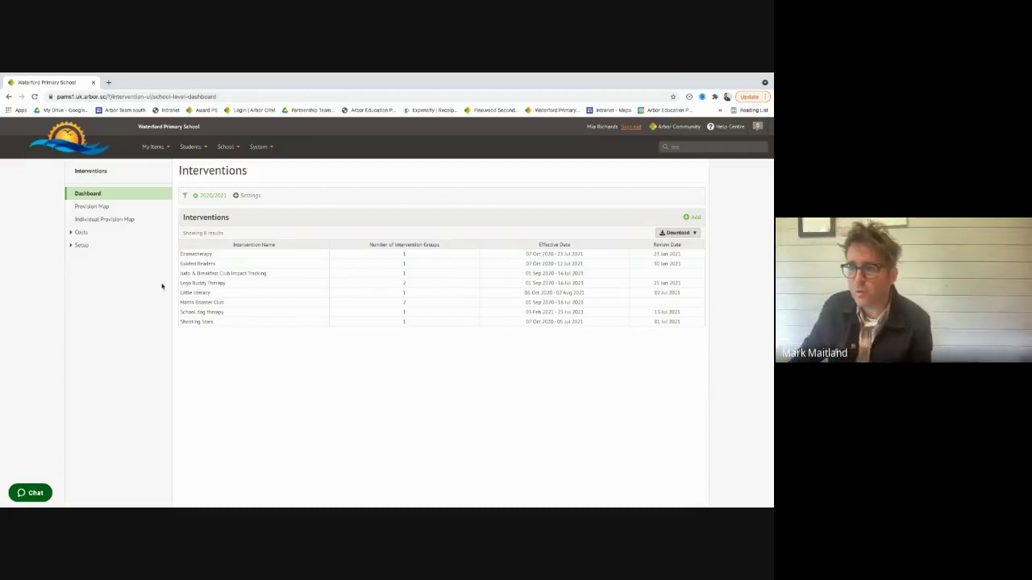
- Open the Provision Map, check its academic year options without changing the year, and open the Maths Booster Club intervention
{"action": "left_click", "coordinate": [94, 207]}
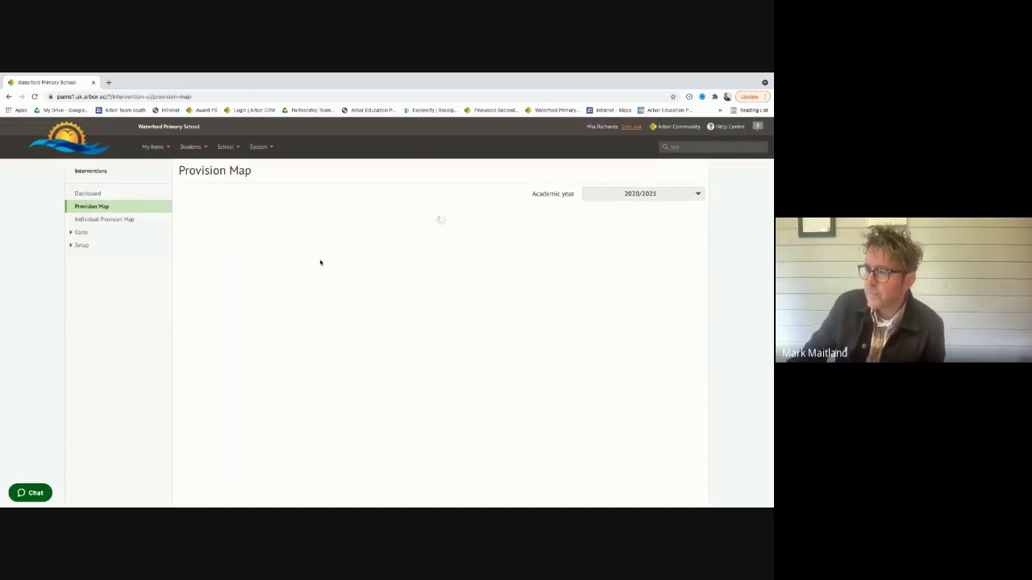
{"action": "left_click", "coordinate": [639, 195]}
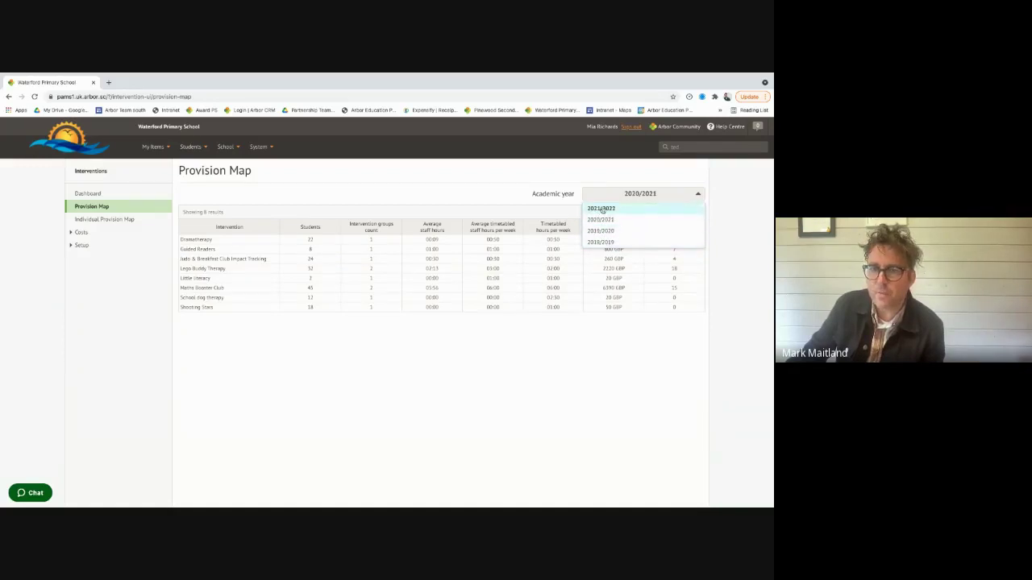
{"action": "left_click", "coordinate": [304, 390]}
{"action": "left_click", "coordinate": [202, 289]}
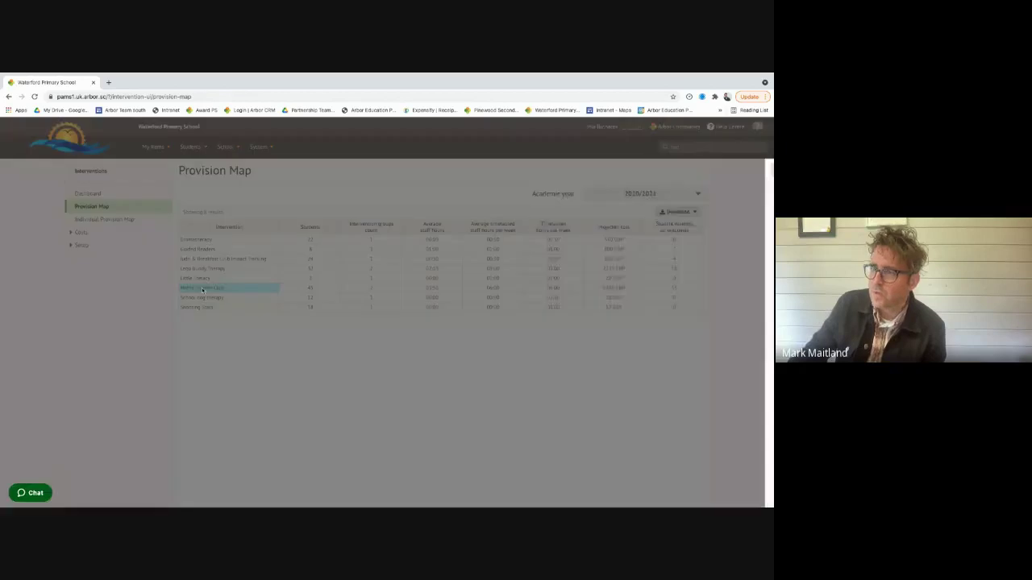
- Open the Maths Booster Club's full record, review its participant criteria and outcomes, and return to its overview with the Costs options expanded
{"action": "left_click", "coordinate": [735, 348]}
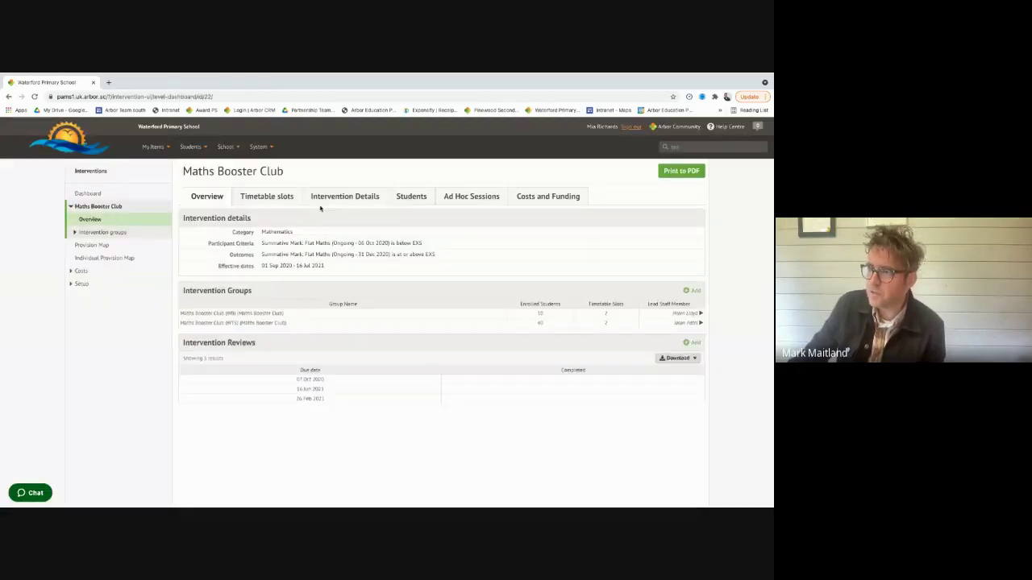
{"action": "left_click", "coordinate": [350, 200]}
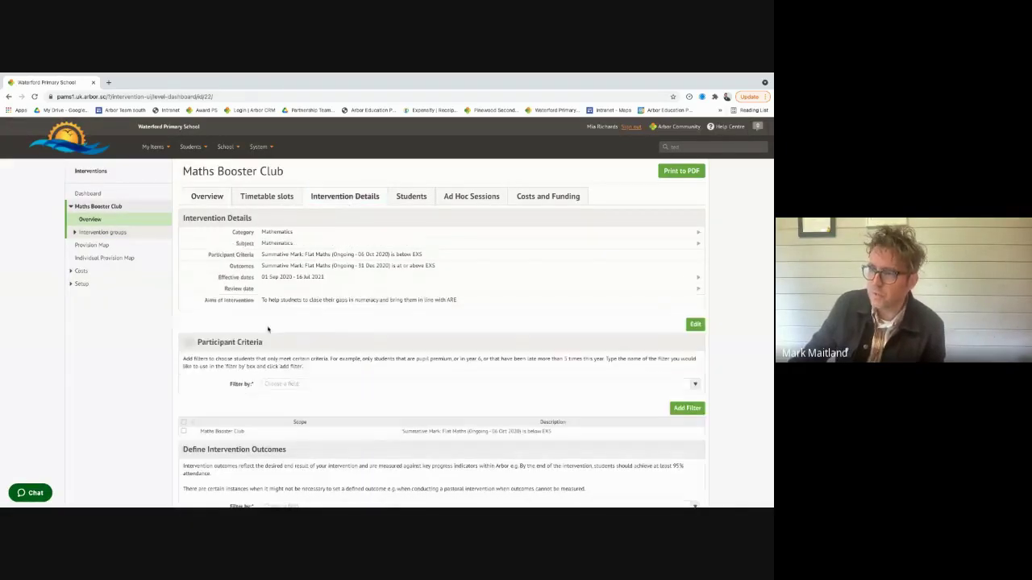
{"action": "scroll", "coordinate": [270, 328], "scroll_direction": "down", "scroll_amount": 2}
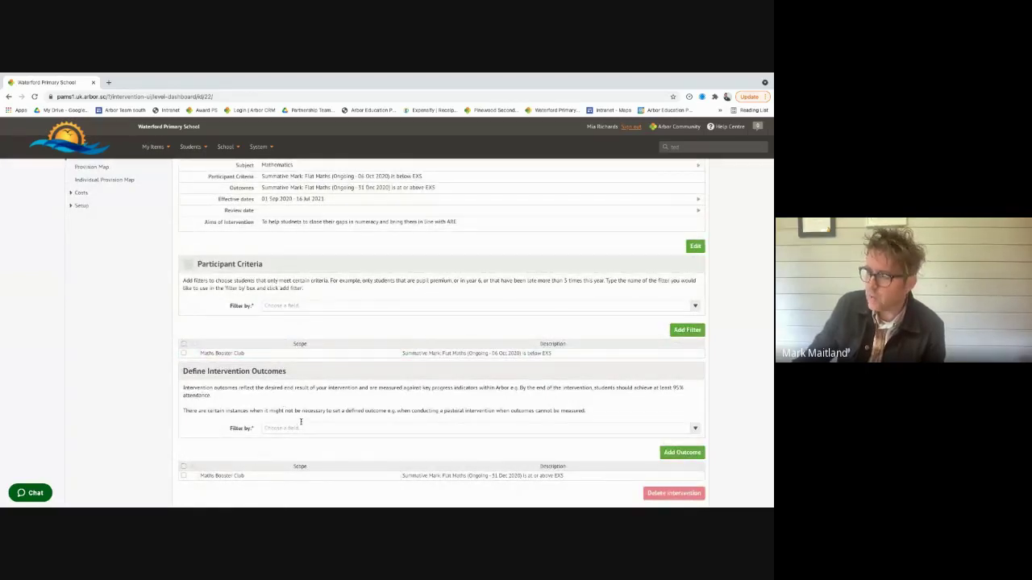
{"action": "scroll", "coordinate": [293, 407], "scroll_direction": "up", "scroll_amount": 3}
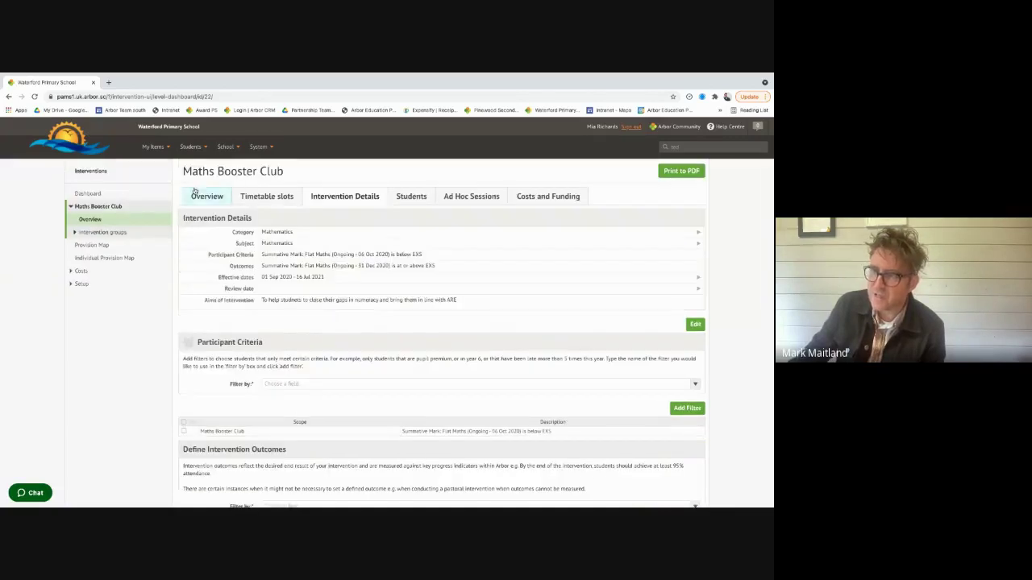
{"action": "left_click", "coordinate": [207, 196]}
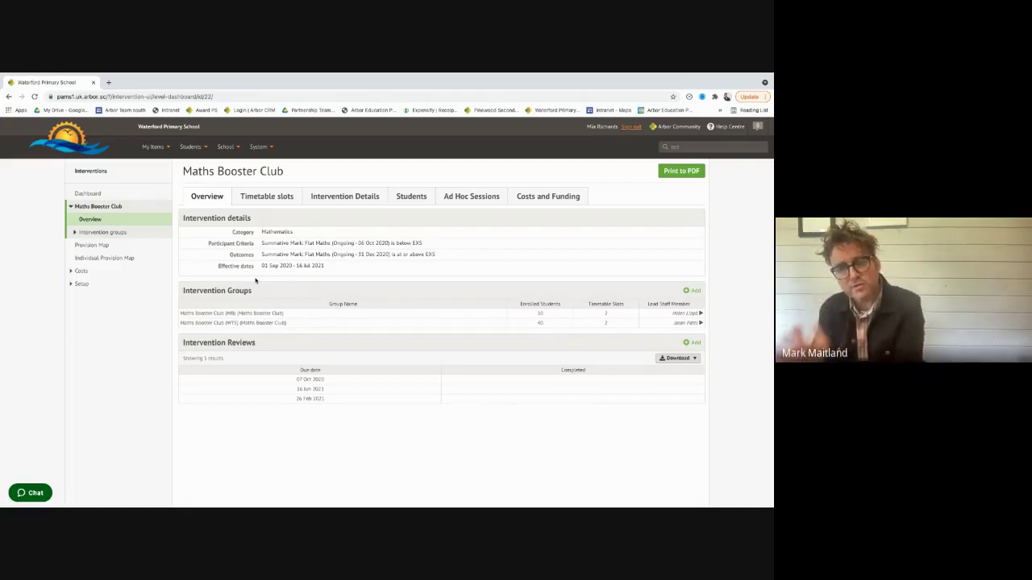
{"action": "left_click", "coordinate": [81, 272]}
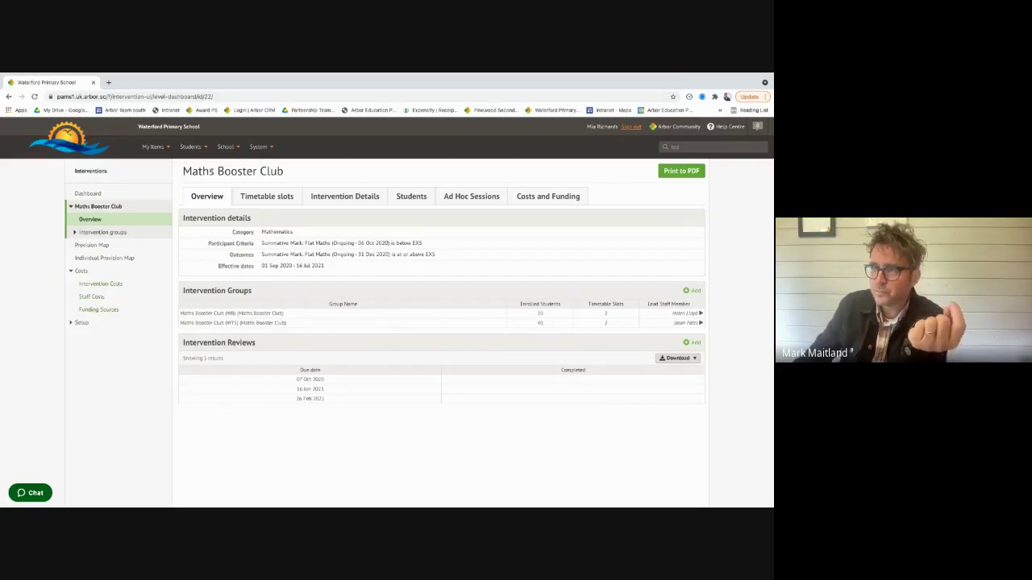
- Record a new staff absence for a staff member on 22 Jun 2021, 08:00 to 18:00, with the absence category Self isolating
{"action": "left_click", "coordinate": [226, 147]}
{"action": "mouse_move", "coordinate": [230, 171]}
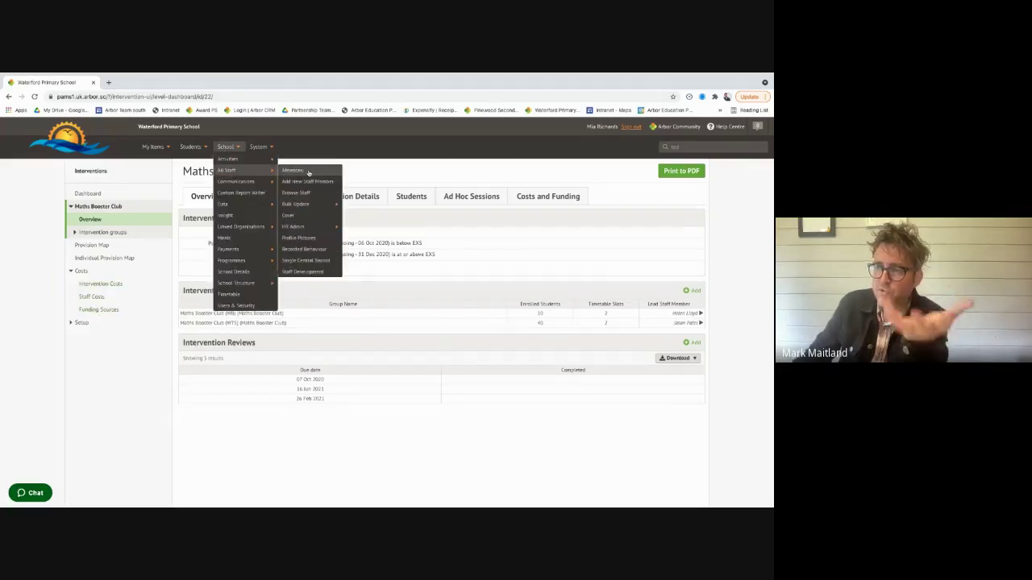
{"action": "left_click", "coordinate": [308, 170]}
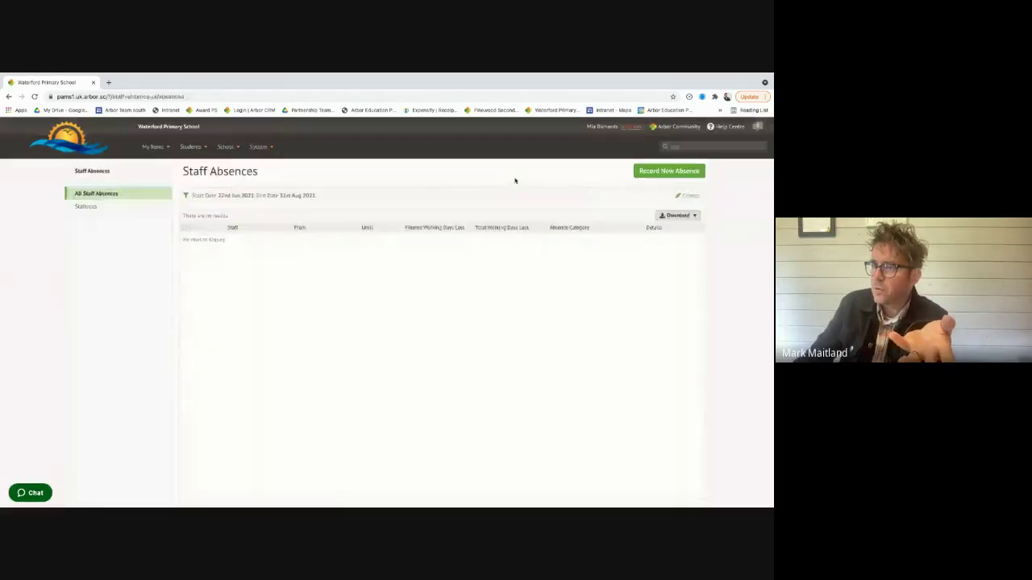
{"action": "left_click", "coordinate": [656, 172]}
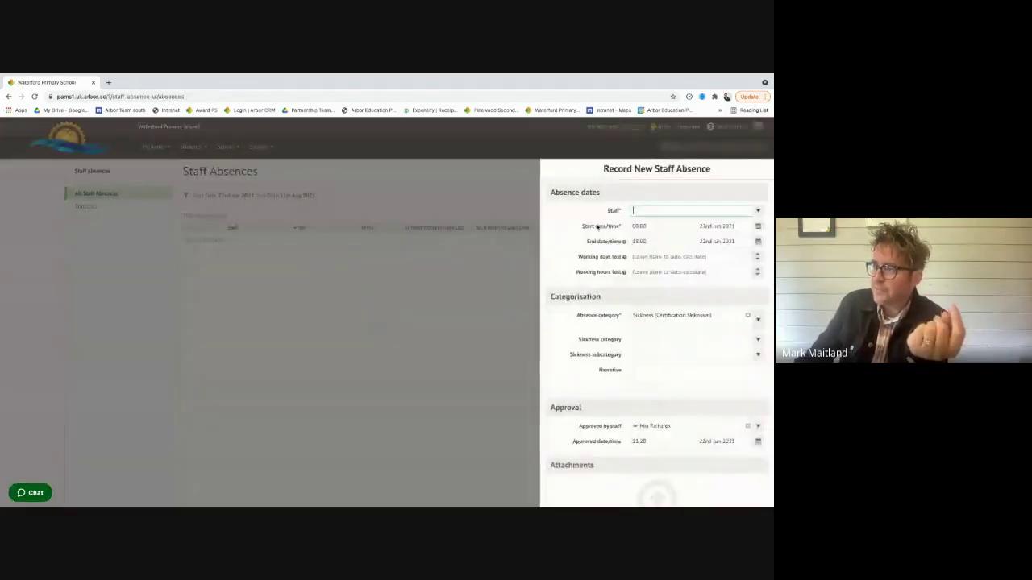
{"action": "left_click", "coordinate": [756, 210]}
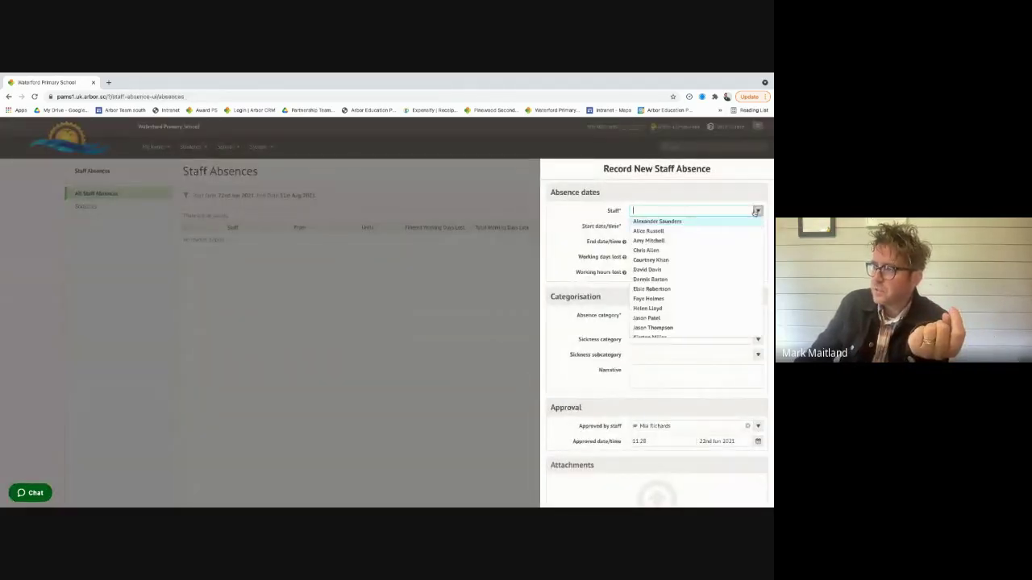
{"action": "left_click", "coordinate": [657, 250]}
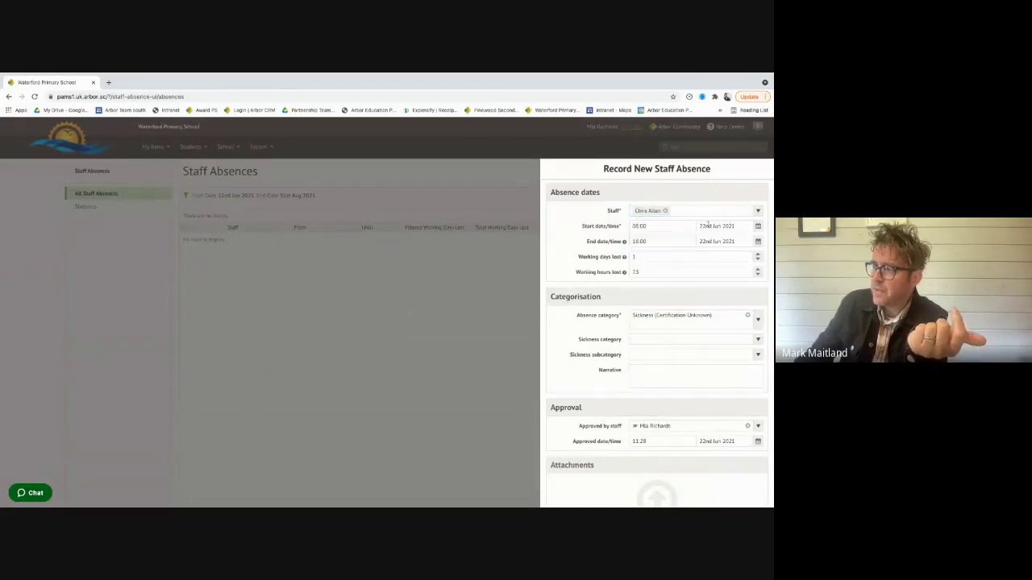
{"action": "left_click", "coordinate": [757, 319]}
{"action": "left_click", "coordinate": [672, 439]}
{"action": "scroll", "coordinate": [637, 367], "scroll_direction": "down", "scroll_amount": 1}
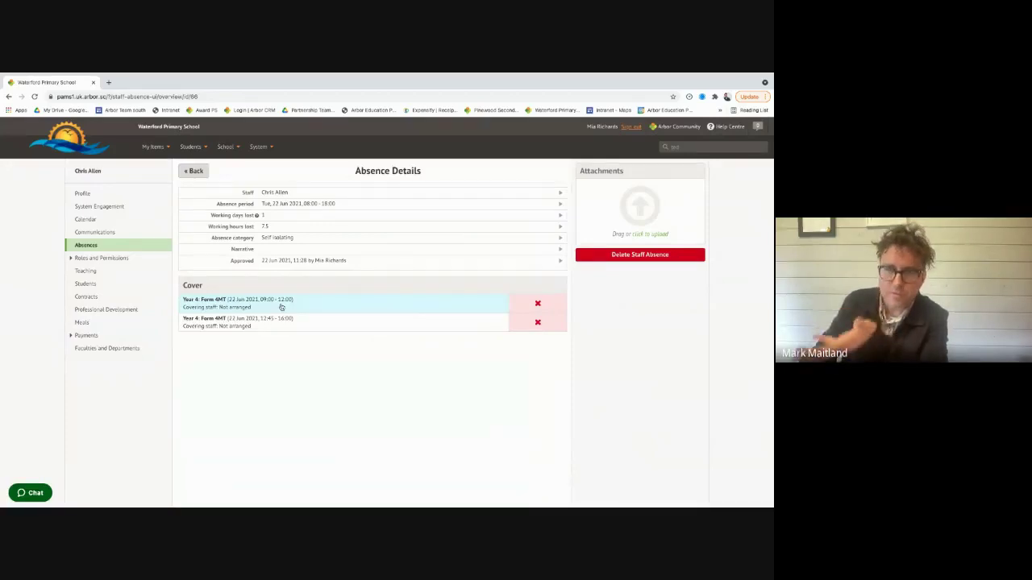
- Arrange cover for the 09:00–12:00 Year 4: Form 4MT lesson with the Head of House who has covered previously and is available
{"action": "left_click", "coordinate": [282, 307]}
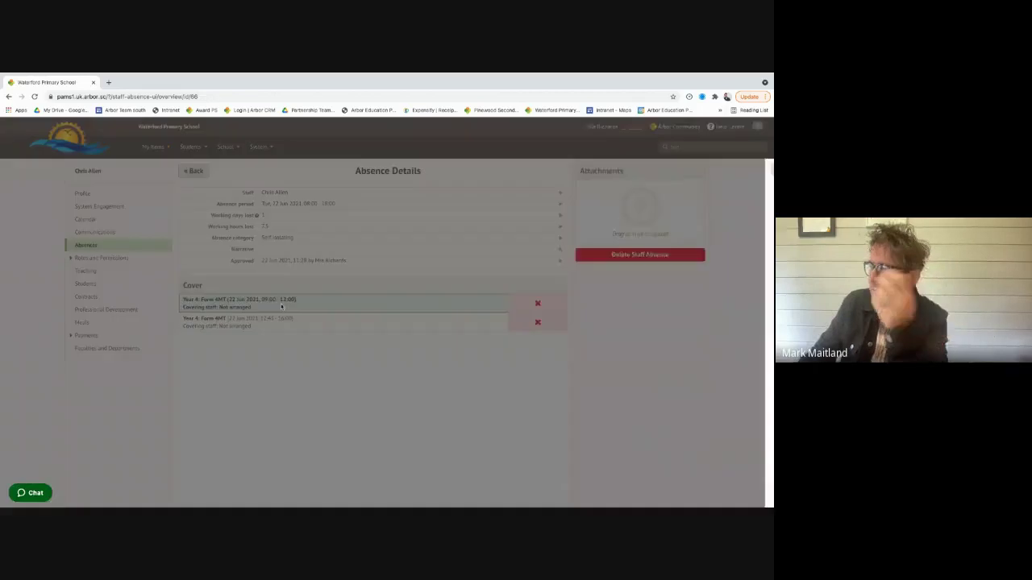
{"action": "left_click", "coordinate": [758, 292]}
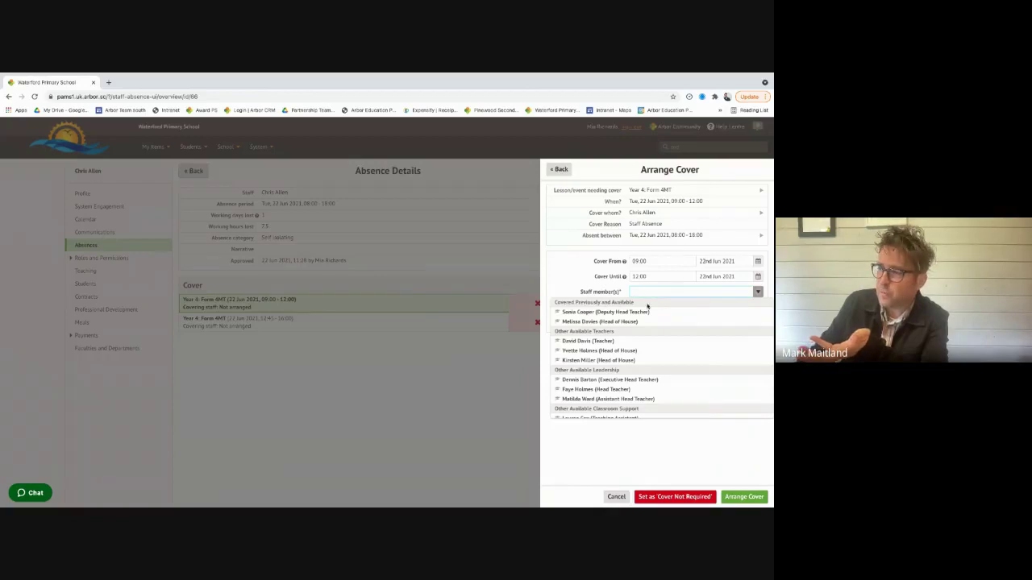
{"action": "left_click", "coordinate": [576, 323]}
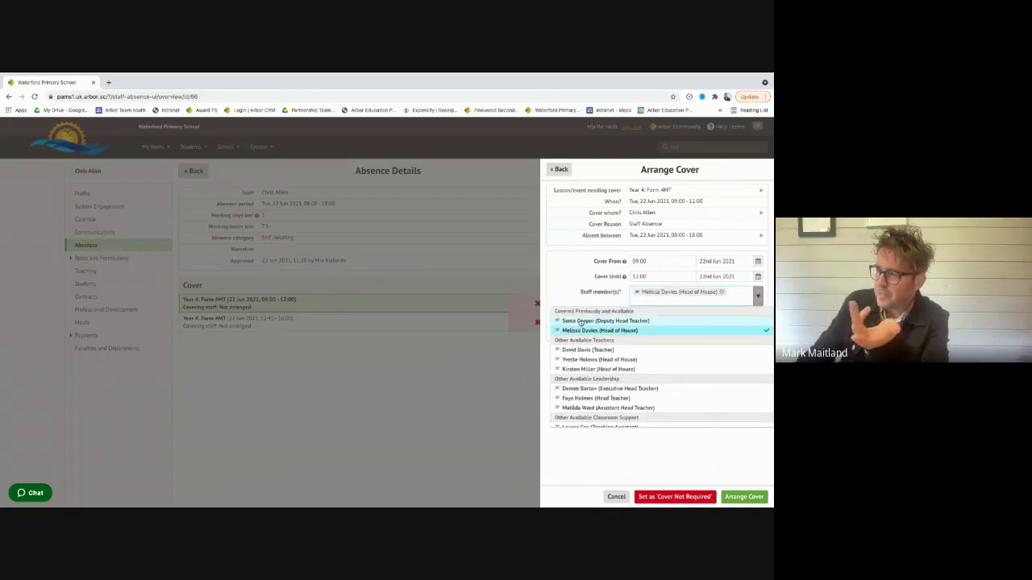
{"action": "left_click", "coordinate": [743, 496]}
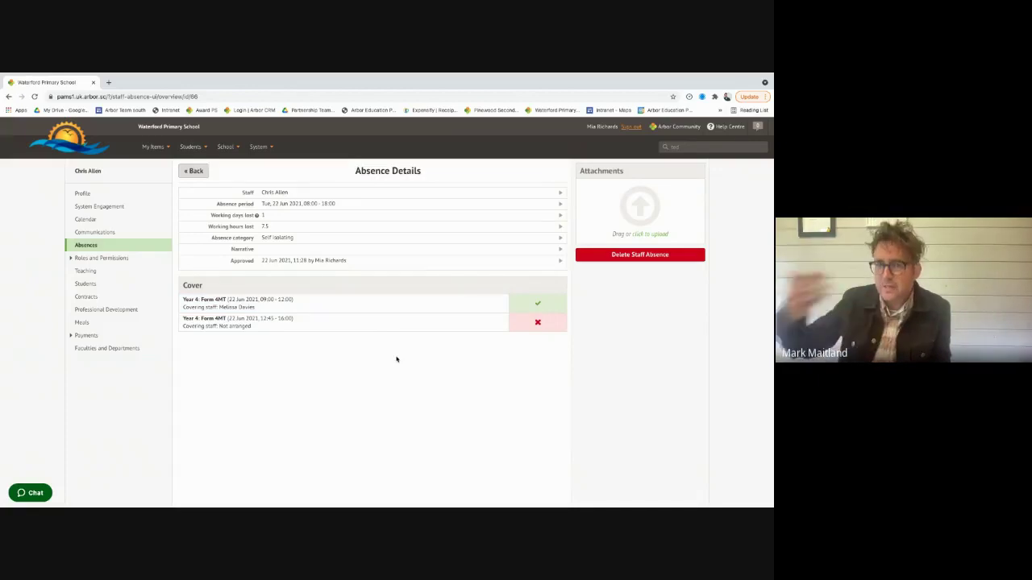
- Arrange cover for the 12:45–16:00 Year 4: Form 4MT lesson with the available Deputy Head Teacher
{"action": "left_click", "coordinate": [262, 319]}
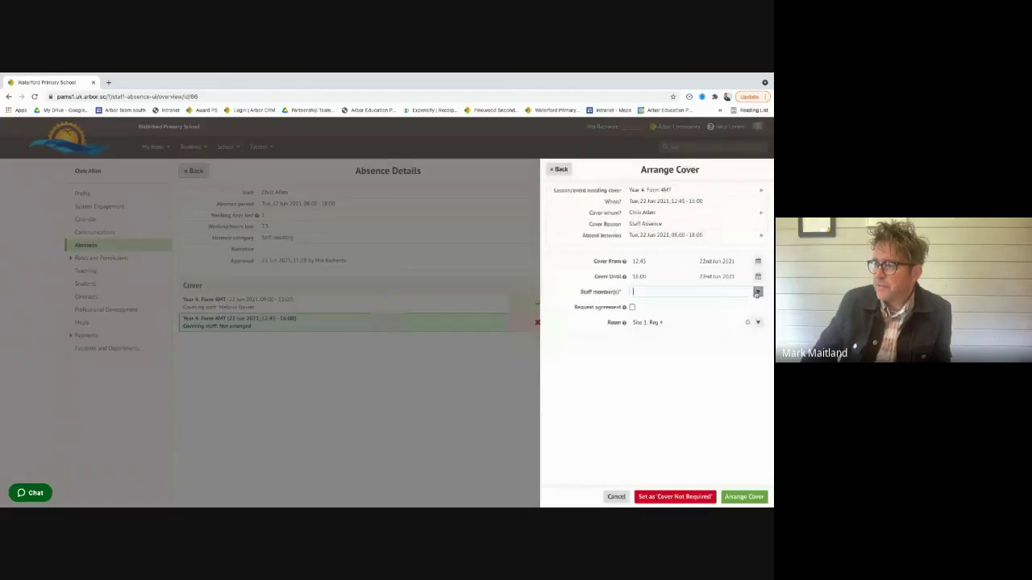
{"action": "left_click", "coordinate": [574, 313]}
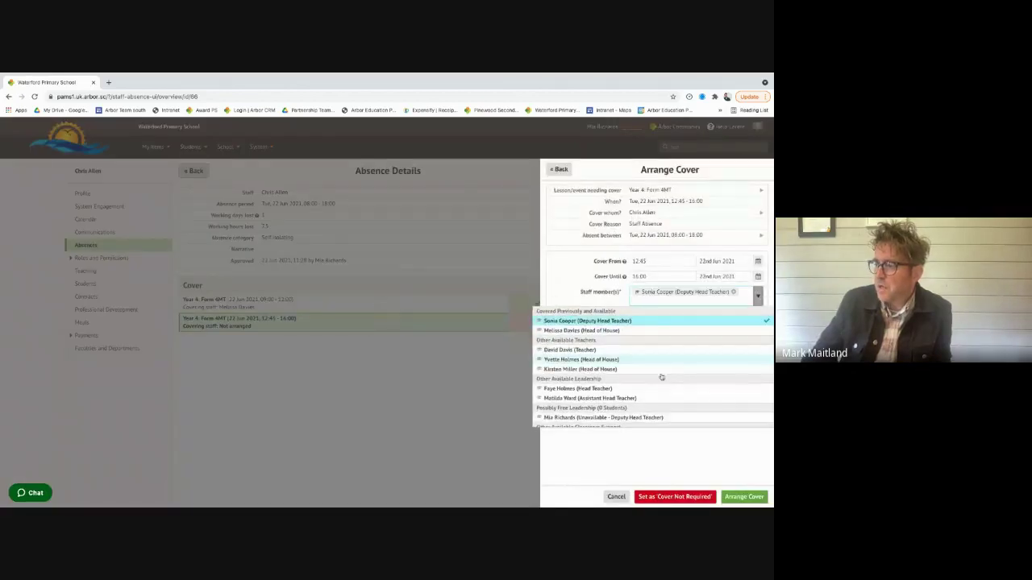
{"action": "left_click", "coordinate": [745, 496]}
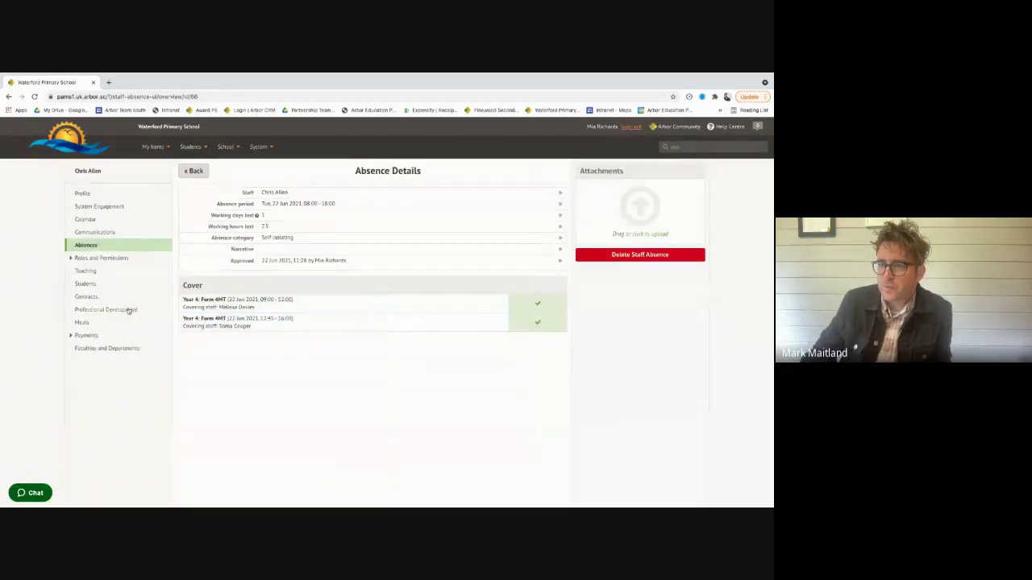
- Open the absent staff member's profile and look through its viewable sections and communication options
{"action": "left_click", "coordinate": [84, 195]}
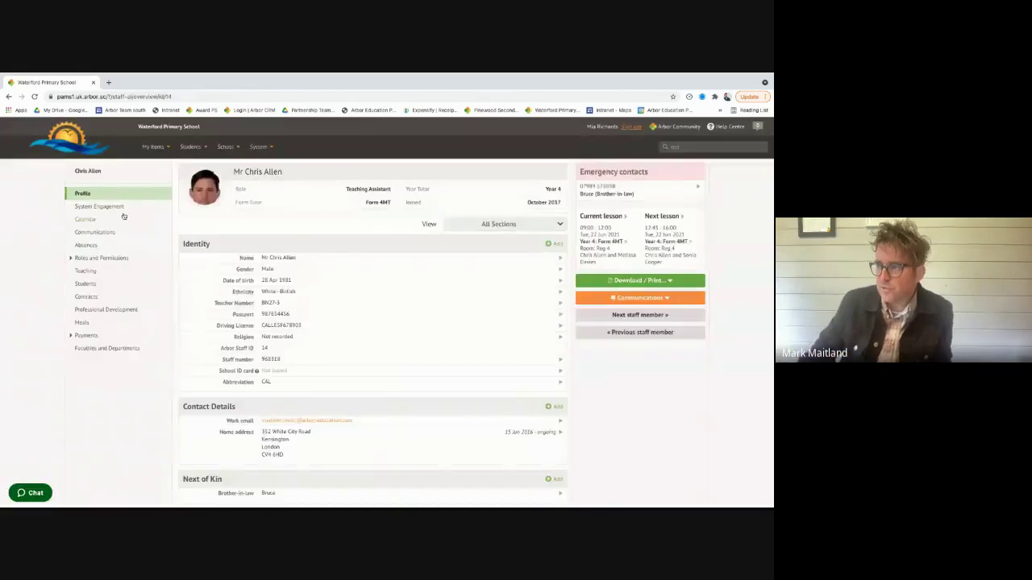
{"action": "left_click", "coordinate": [503, 224]}
{"action": "scroll", "coordinate": [492, 251], "scroll_direction": "down", "scroll_amount": 3}
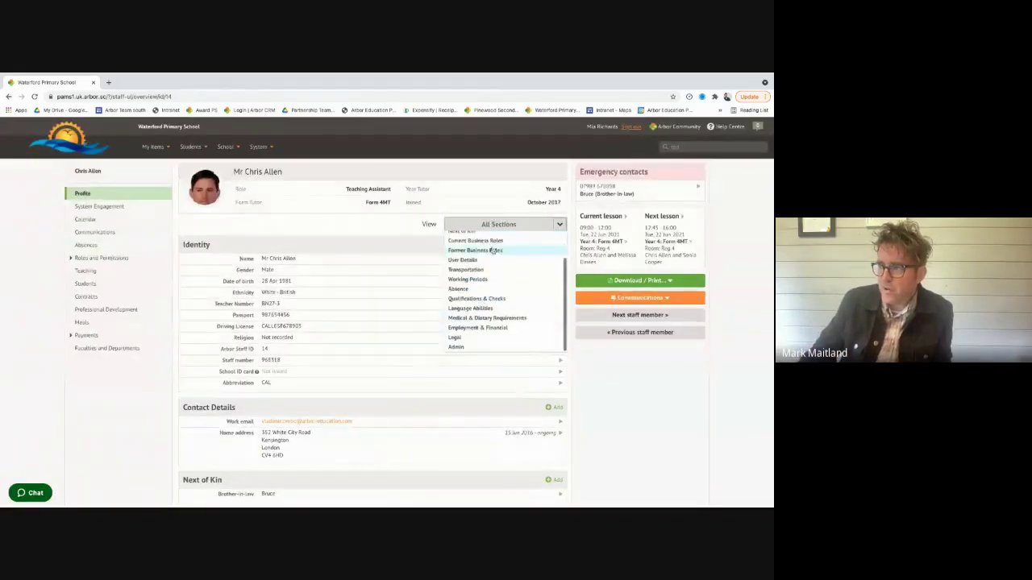
{"action": "scroll", "coordinate": [484, 312], "scroll_direction": "up", "scroll_amount": 3}
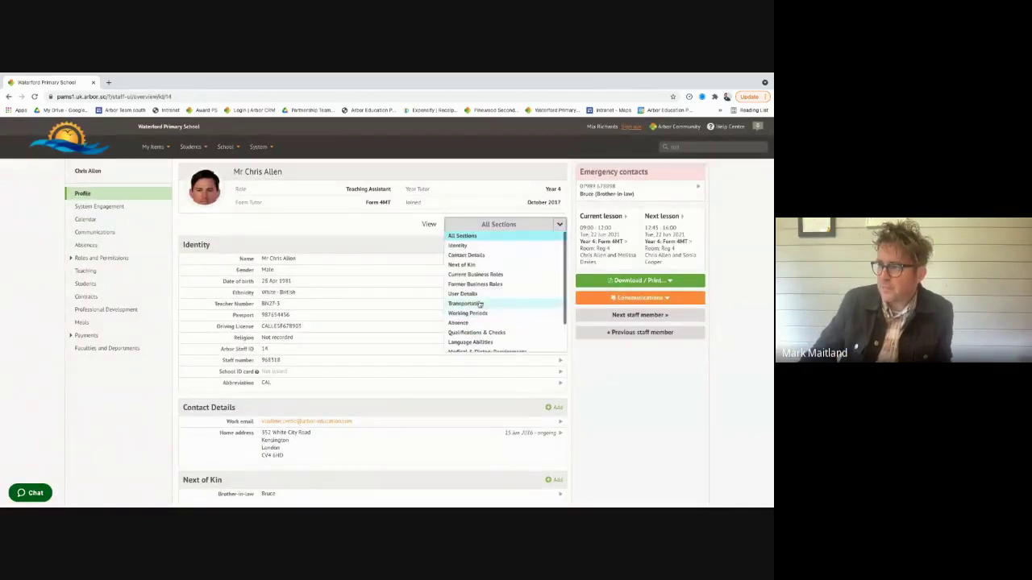
{"action": "left_click", "coordinate": [606, 298]}
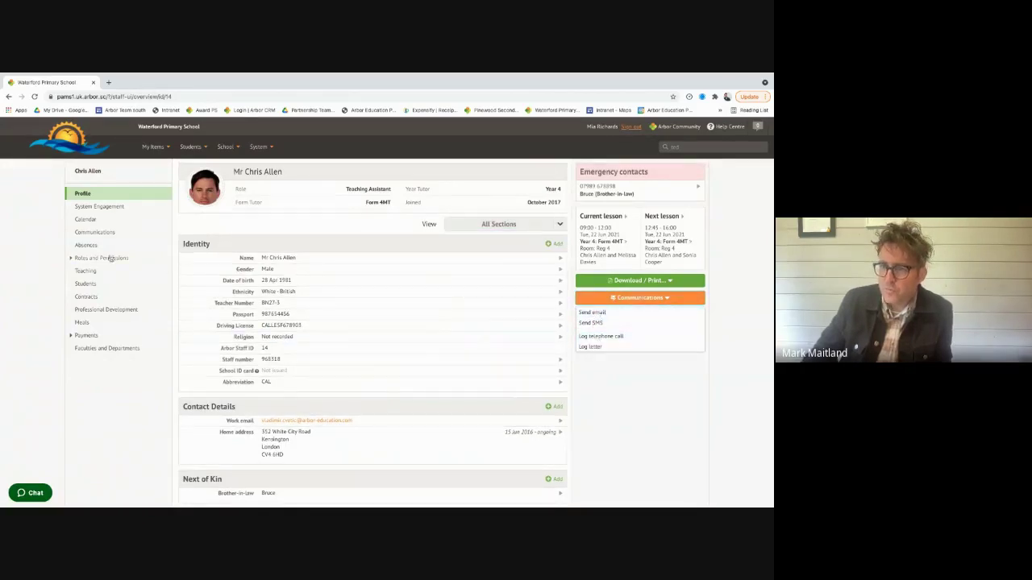
- Review the staff member's absence history, inspect the October 2019 medically certificated sickness absence, and return to the list
{"action": "left_click", "coordinate": [85, 245]}
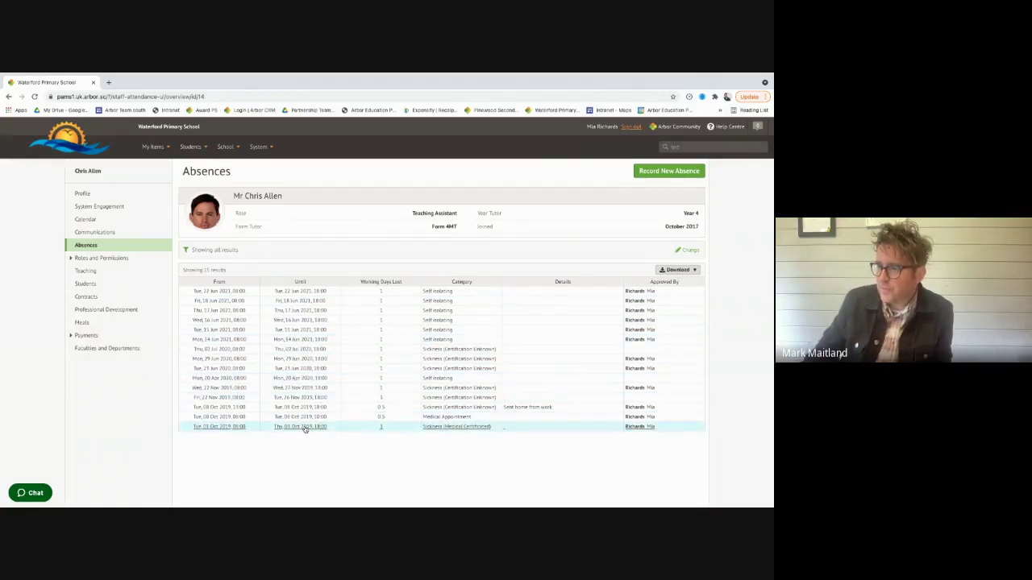
{"action": "left_click", "coordinate": [304, 426]}
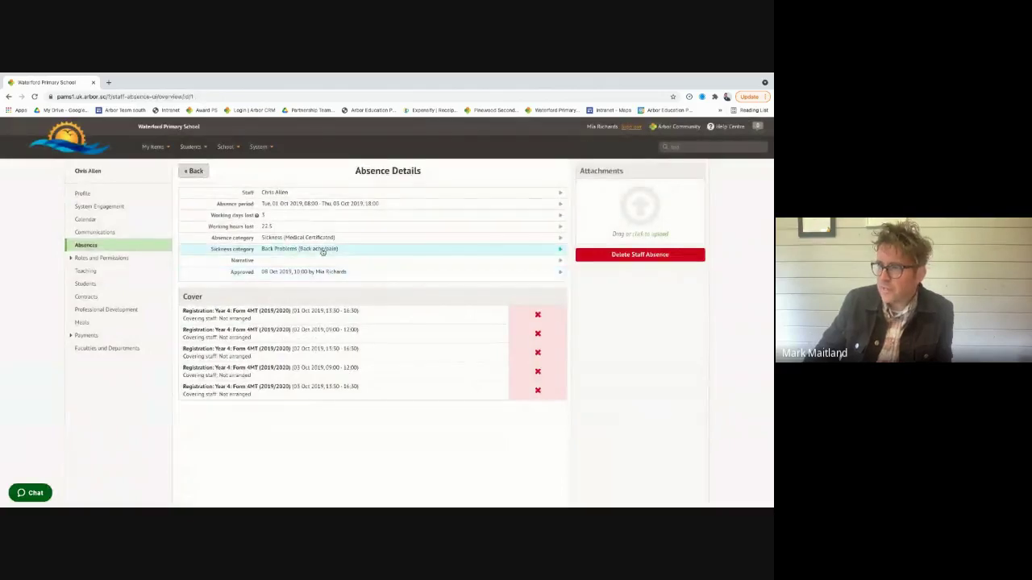
{"action": "left_click", "coordinate": [194, 172]}
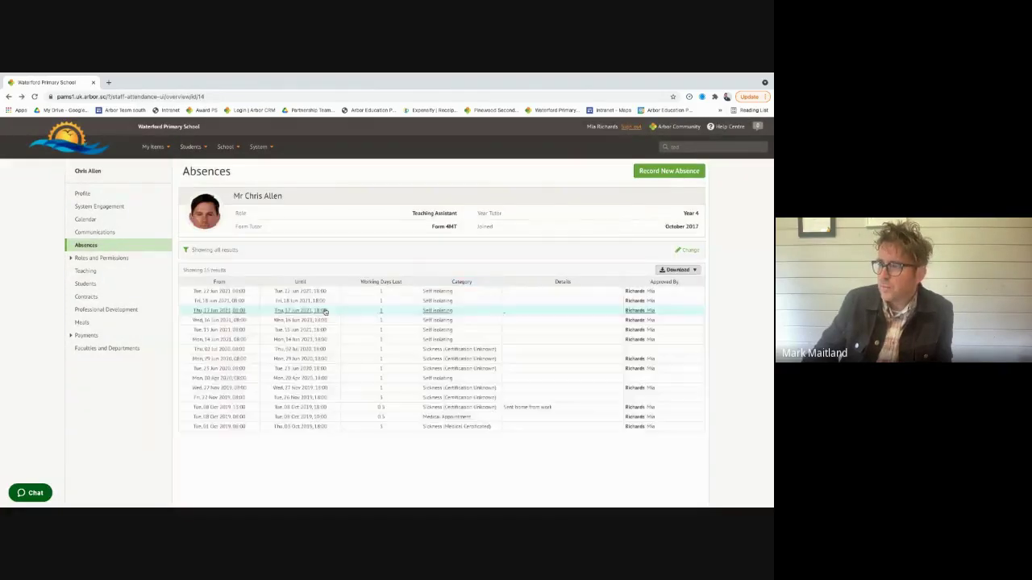
- Review the staff member's professional development record, including previous objectives, appraisals, observations and training courses
{"action": "left_click", "coordinate": [108, 310]}
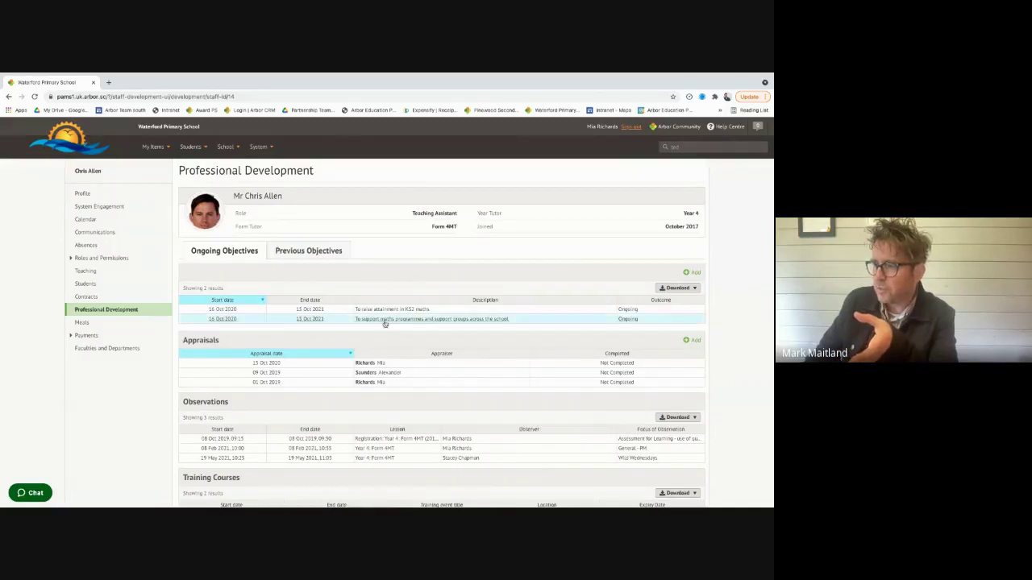
{"action": "left_click", "coordinate": [290, 248]}
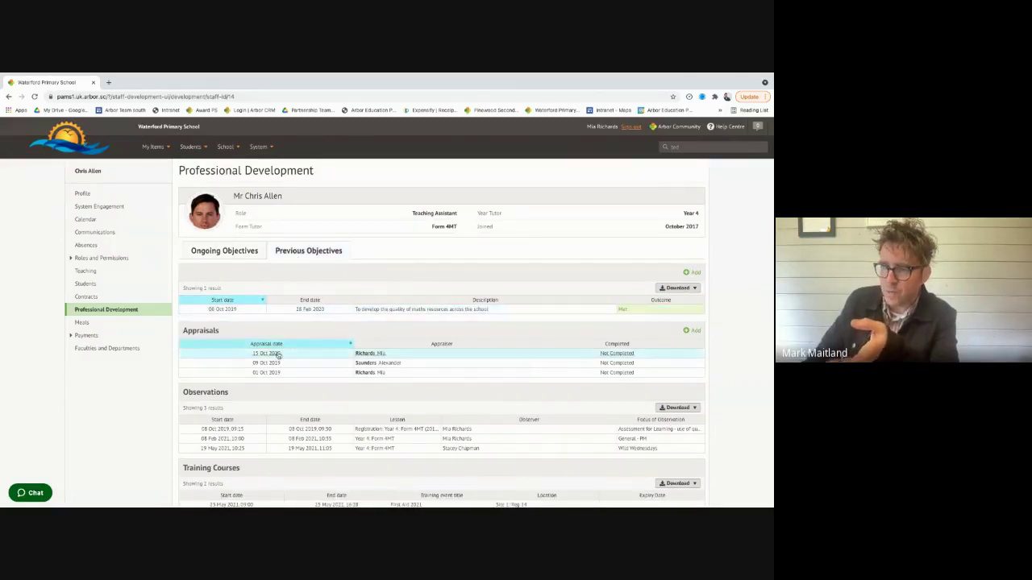
{"action": "scroll", "coordinate": [272, 388], "scroll_direction": "down", "scroll_amount": 1}
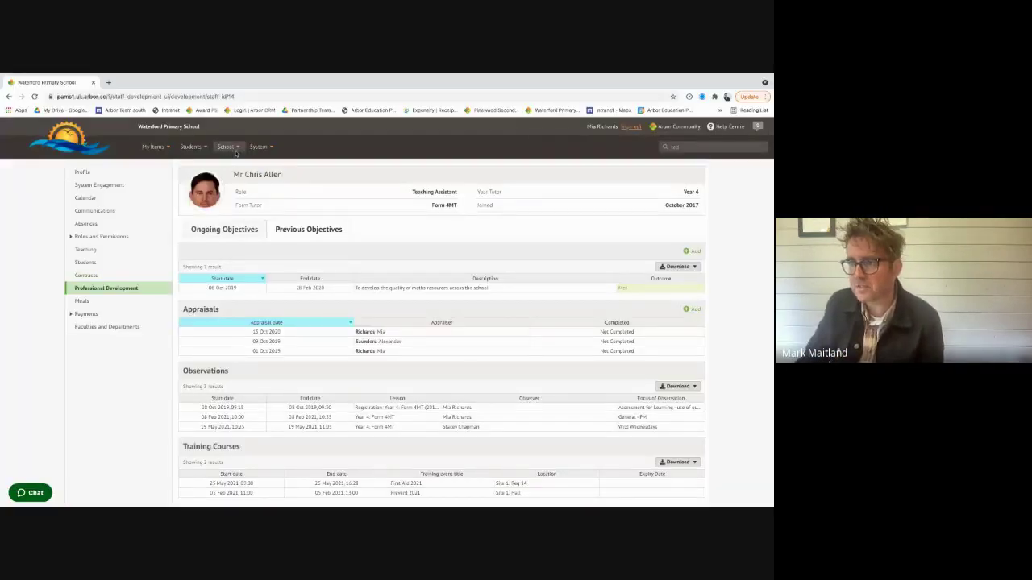
- Open the school's Data Quality Dashboard and expand the data check categories for staff
{"action": "left_click", "coordinate": [235, 152]}
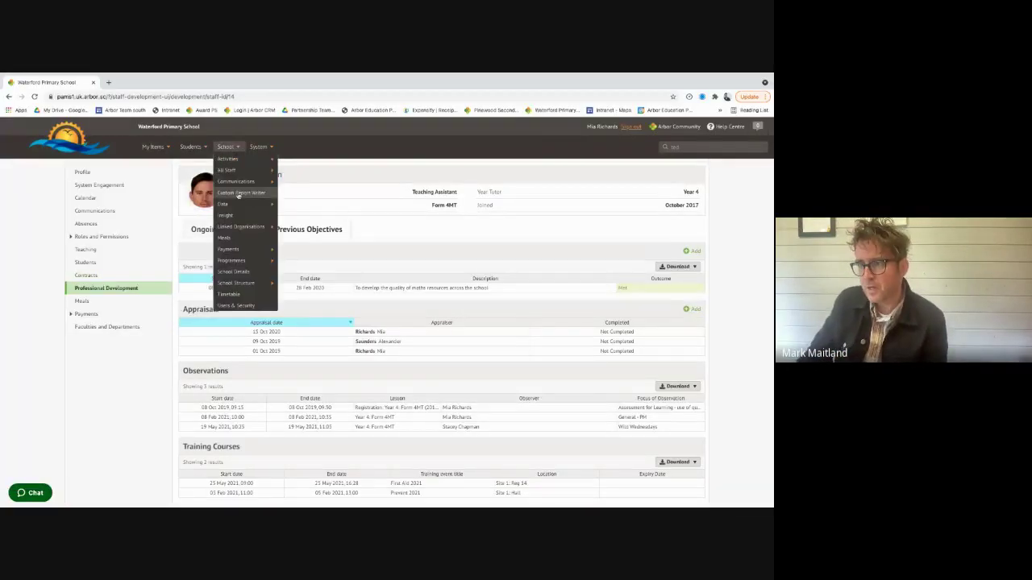
{"action": "mouse_move", "coordinate": [239, 204]}
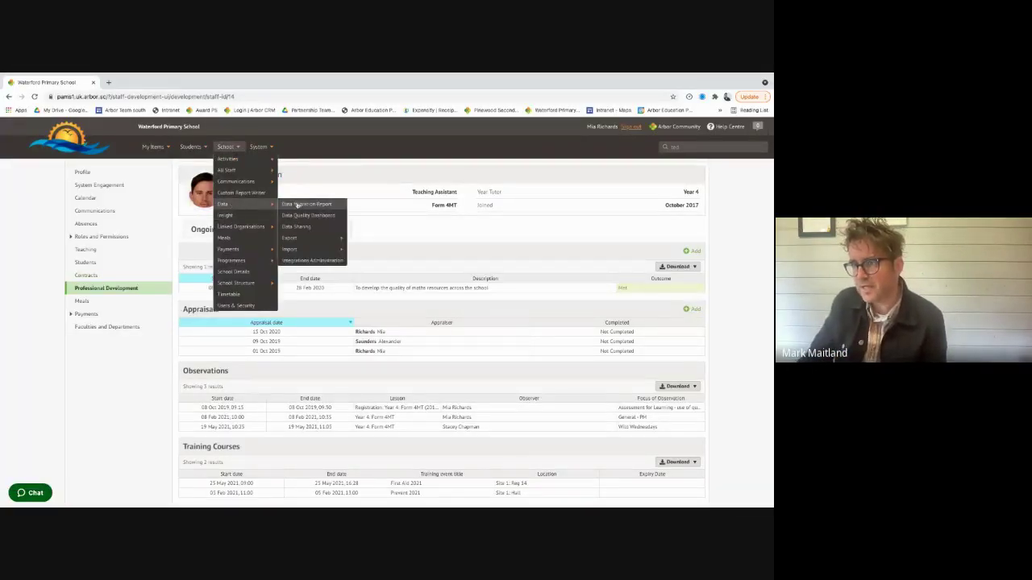
{"action": "left_click", "coordinate": [319, 216]}
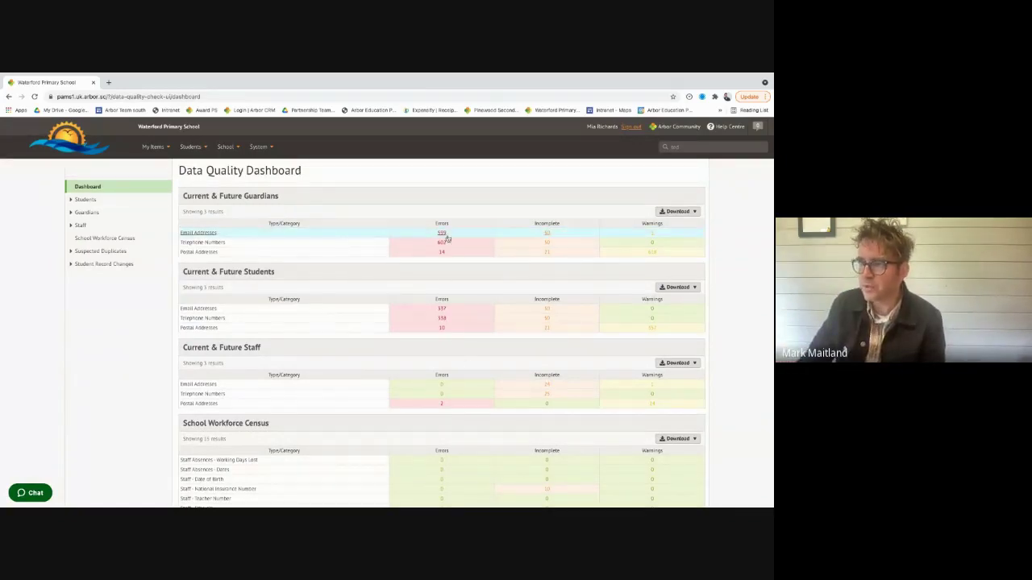
{"action": "left_click", "coordinate": [72, 226]}
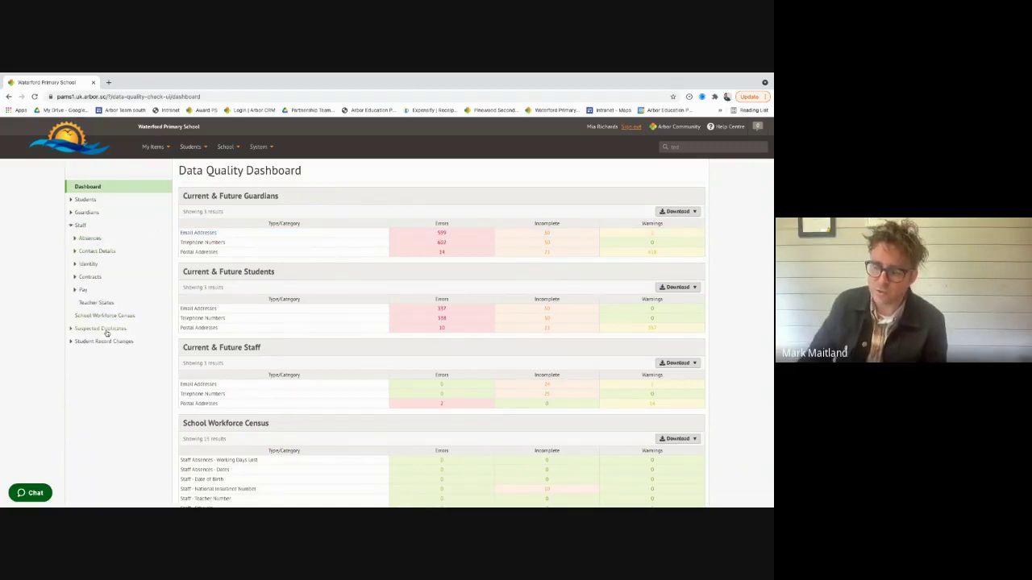
- Open the Data Returns page among the school's data exports to view the census returns for 2020/2021
{"action": "left_click", "coordinate": [226, 146]}
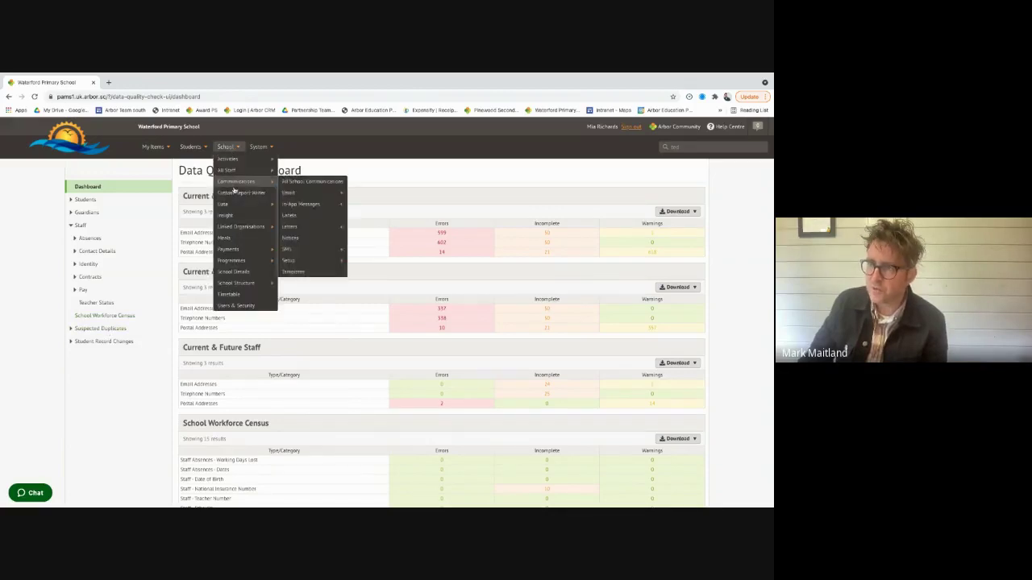
{"action": "mouse_move", "coordinate": [230, 206]}
{"action": "mouse_move", "coordinate": [300, 239]}
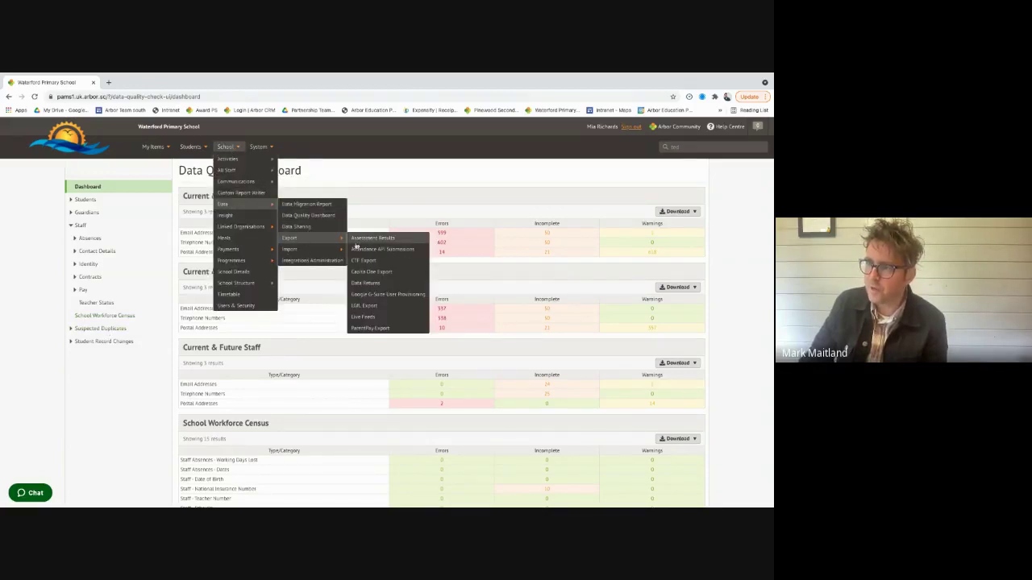
{"action": "left_click", "coordinate": [366, 283]}
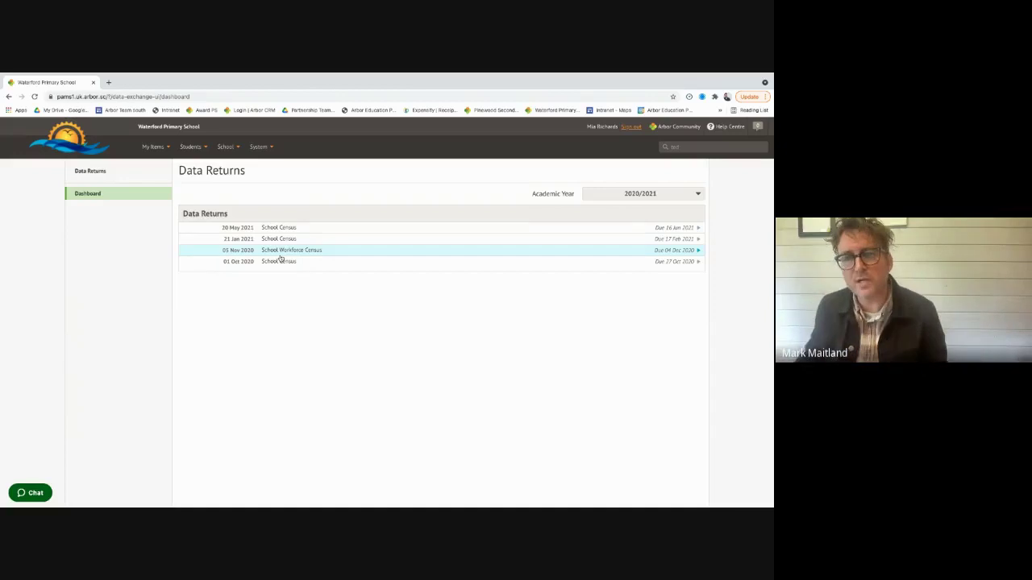
- Return to the home page and open the list of staff check types in HR administration
{"action": "left_click", "coordinate": [77, 152]}
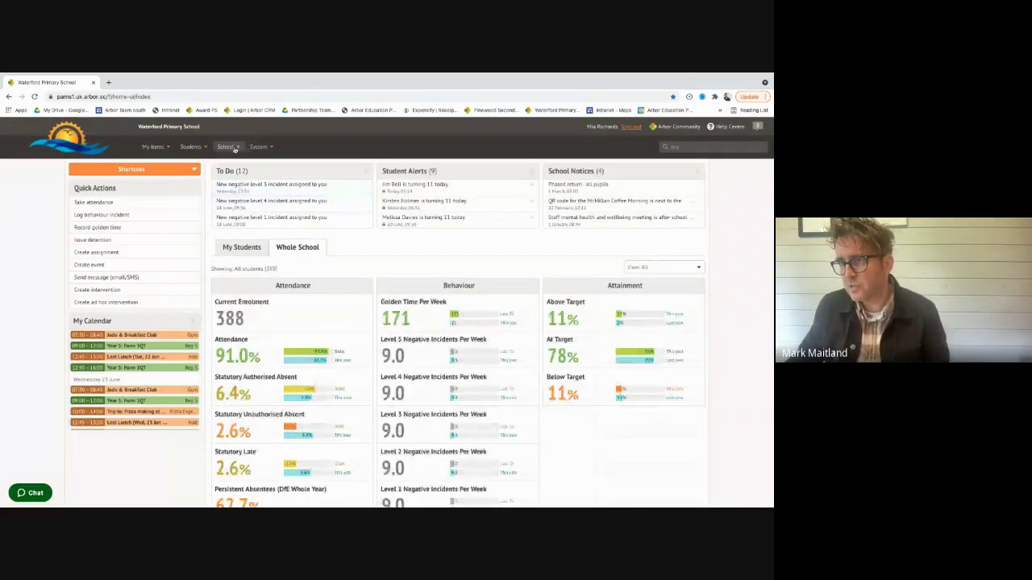
{"action": "left_click", "coordinate": [234, 149]}
{"action": "mouse_move", "coordinate": [230, 171]}
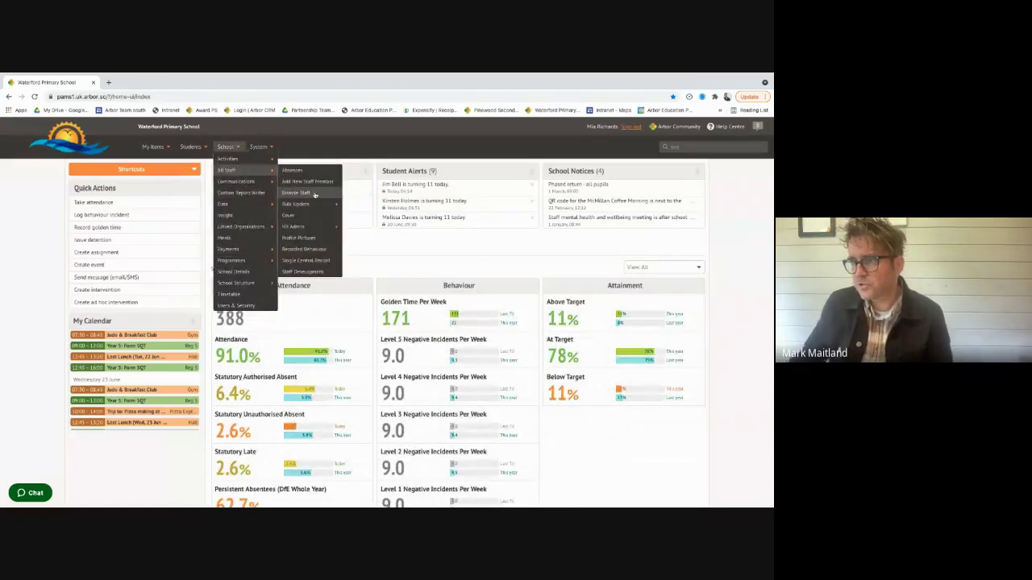
{"action": "mouse_move", "coordinate": [310, 226]}
{"action": "mouse_move", "coordinate": [379, 237]}
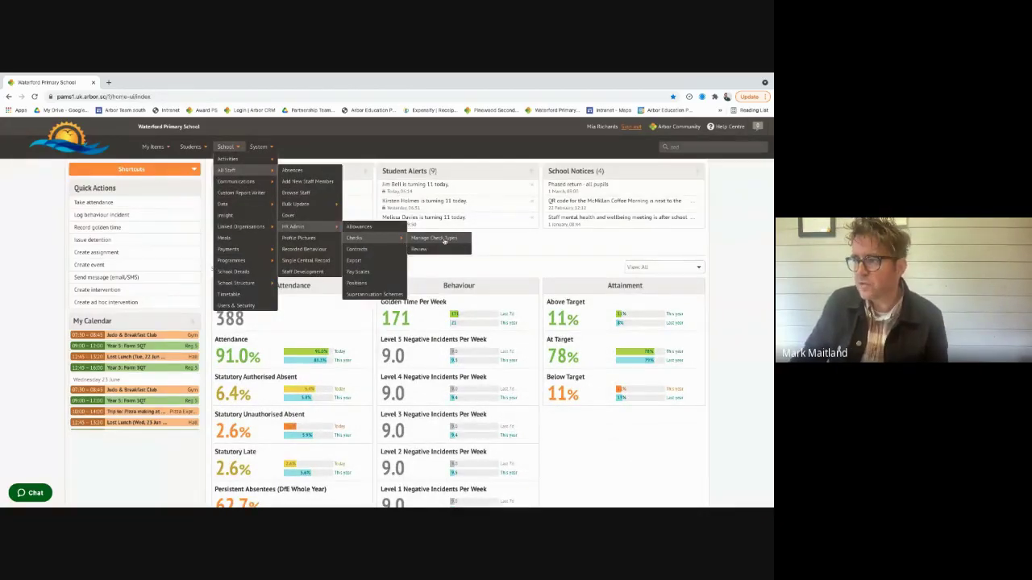
{"action": "left_click", "coordinate": [444, 240]}
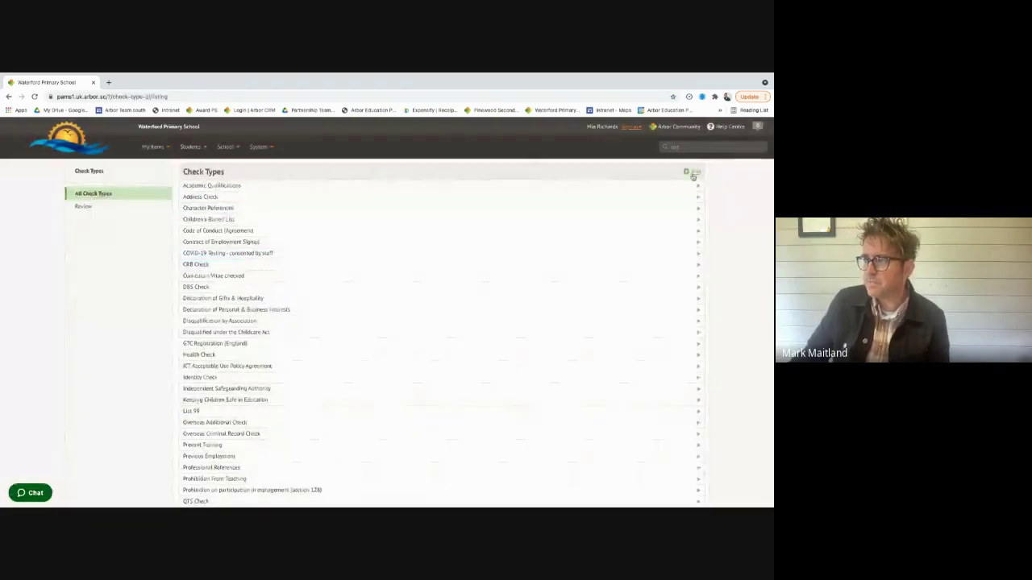
- Open the staff checks review for Right to Work in the UK and look through the other available check types
{"action": "left_click", "coordinate": [95, 208]}
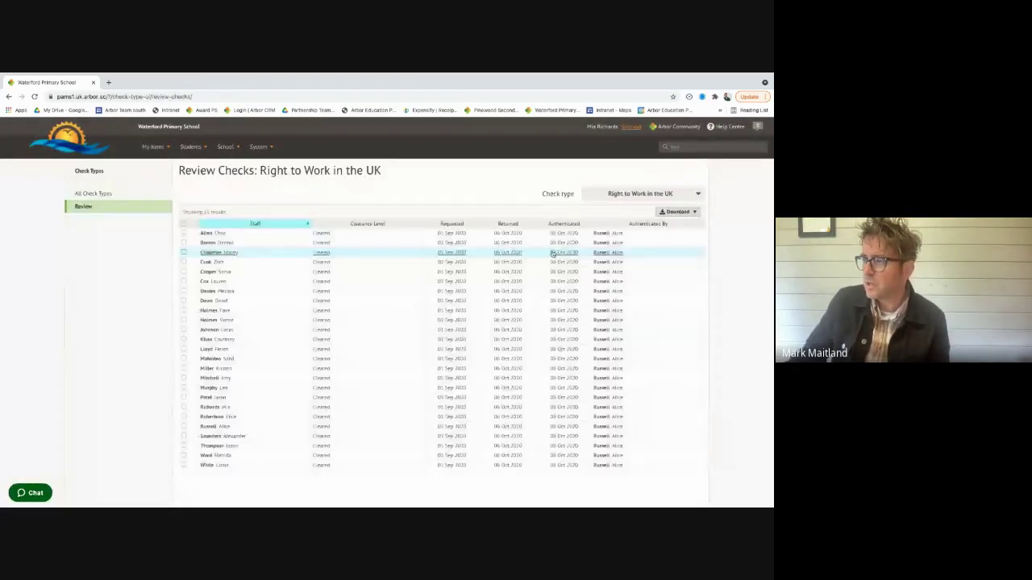
{"action": "left_click", "coordinate": [645, 194]}
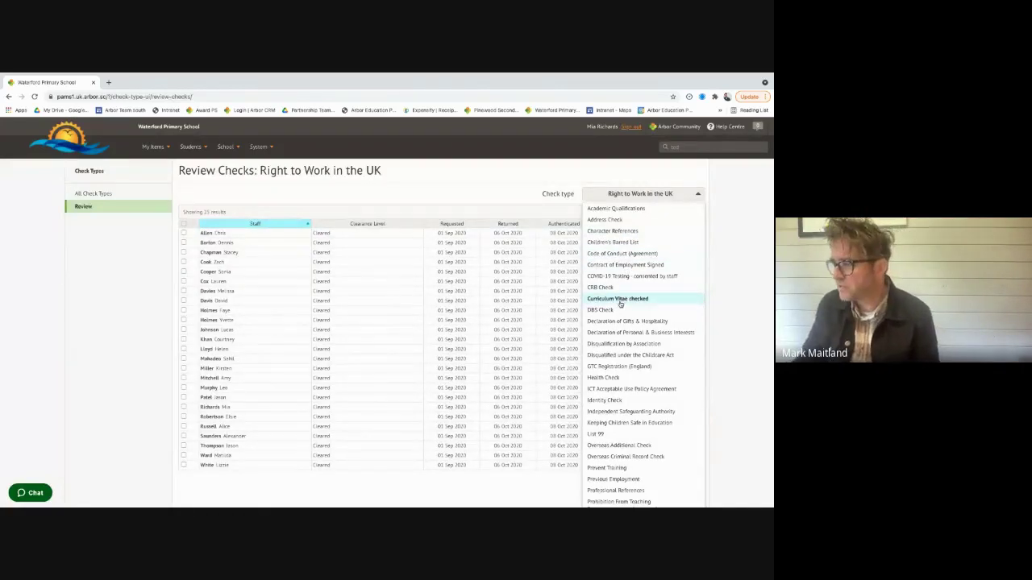
{"action": "scroll", "coordinate": [620, 304], "scroll_direction": "down", "scroll_amount": 1}
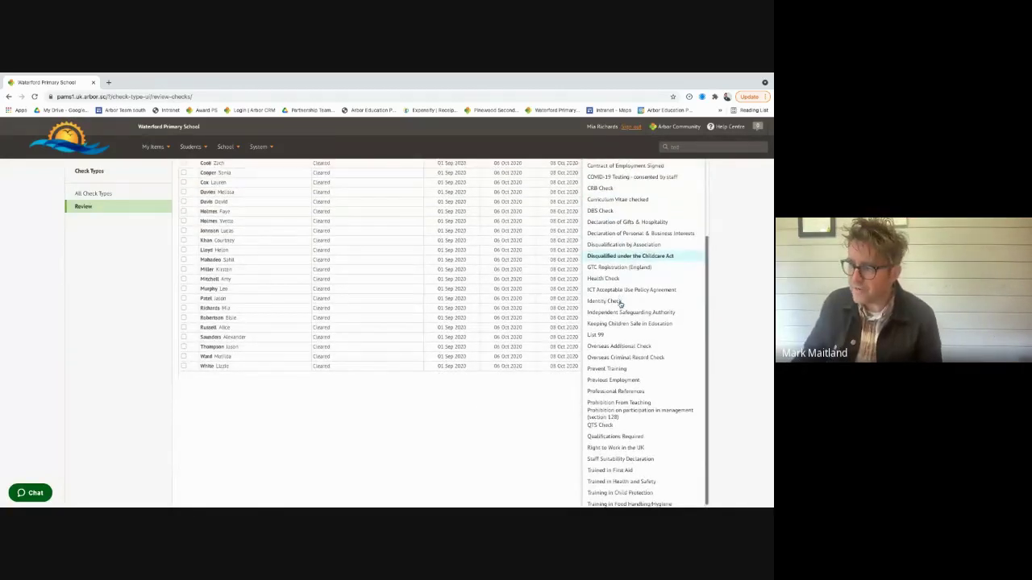
{"action": "scroll", "coordinate": [638, 376], "scroll_direction": "up", "scroll_amount": 1}
{"action": "scroll", "coordinate": [253, 253], "scroll_direction": "up", "scroll_amount": 1}
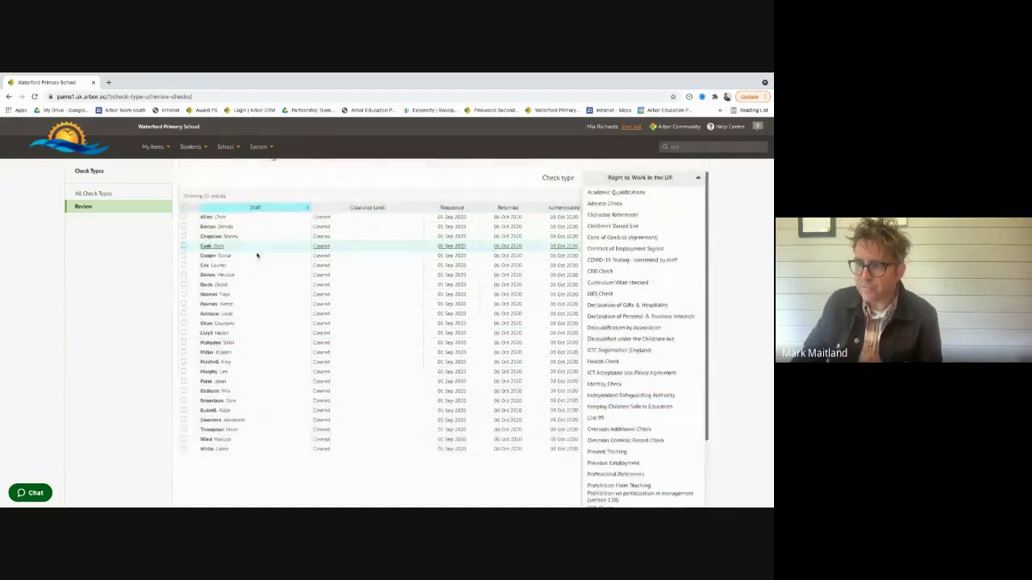
- Open the Single Central Staff Record and look across its identity and clearance check columns
{"action": "left_click", "coordinate": [239, 148]}
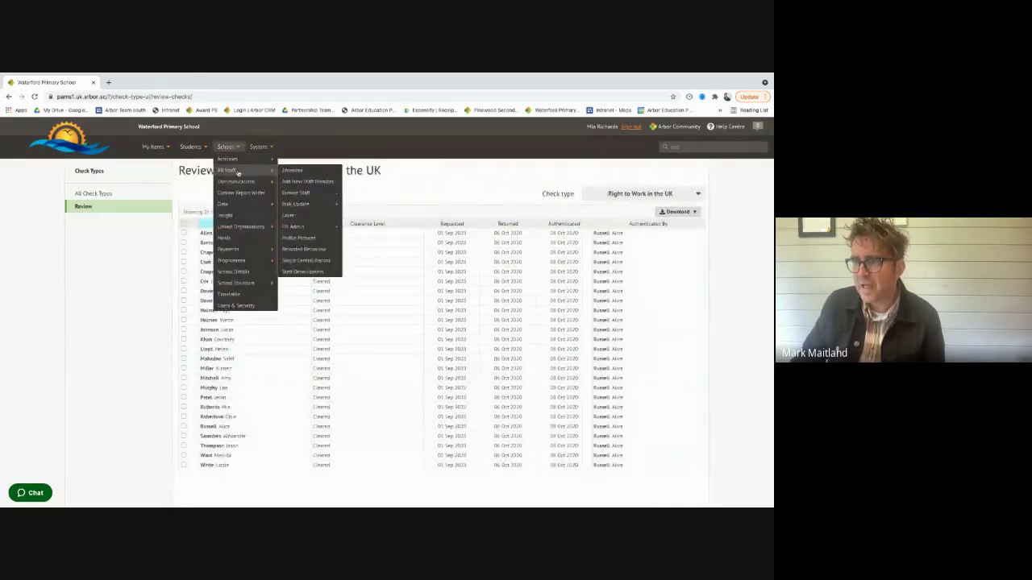
{"action": "mouse_move", "coordinate": [297, 205]}
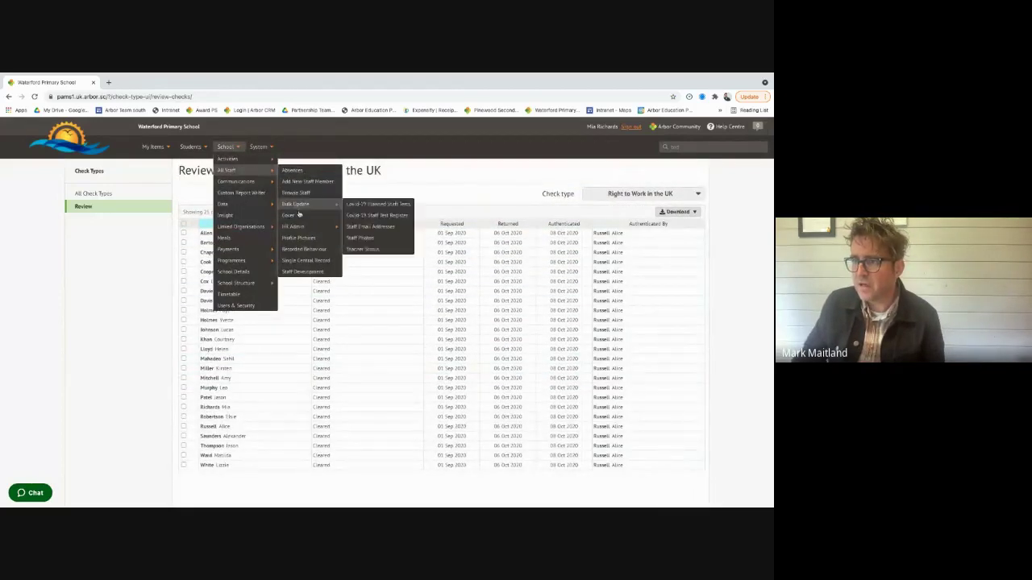
{"action": "left_click", "coordinate": [303, 261]}
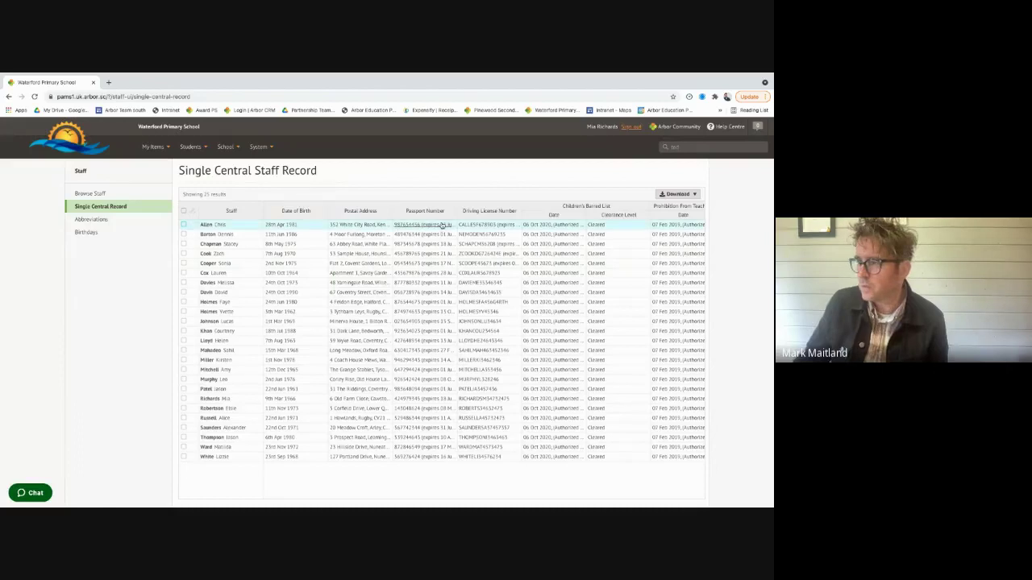
{"action": "scroll", "coordinate": [441, 225], "scroll_direction": "right", "scroll_amount": 2}
- Open All School Communications, inspect the communication log download options and close them without downloading
{"action": "left_click", "coordinate": [225, 147]}
{"action": "mouse_move", "coordinate": [240, 160]}
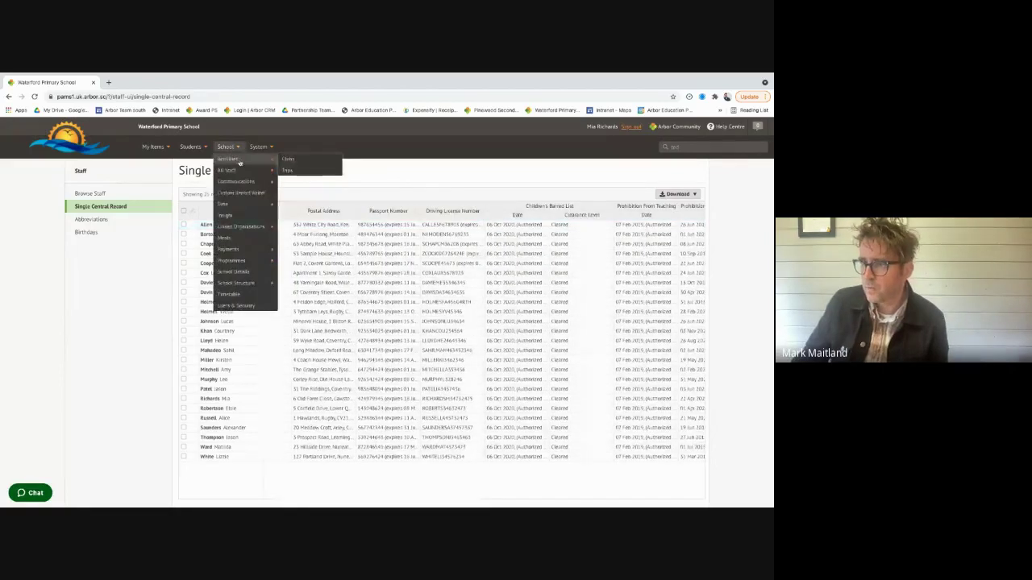
{"action": "mouse_move", "coordinate": [242, 206]}
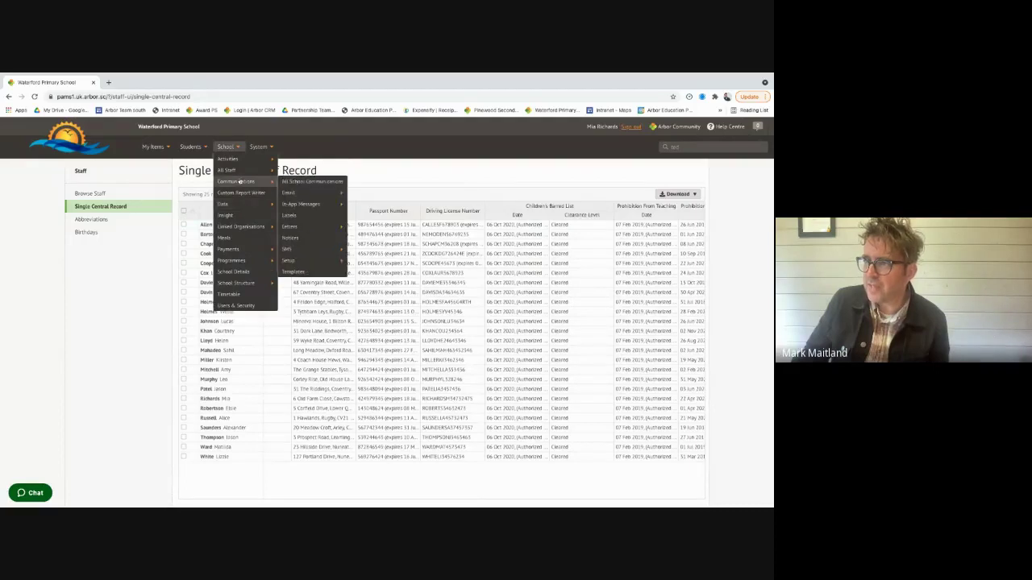
{"action": "left_click", "coordinate": [307, 184]}
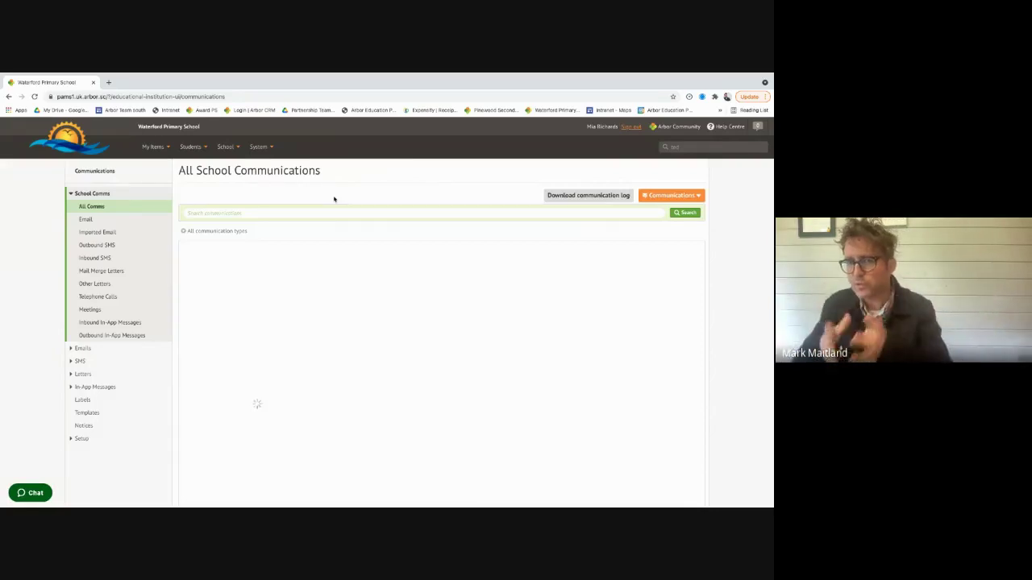
{"action": "left_click", "coordinate": [620, 196]}
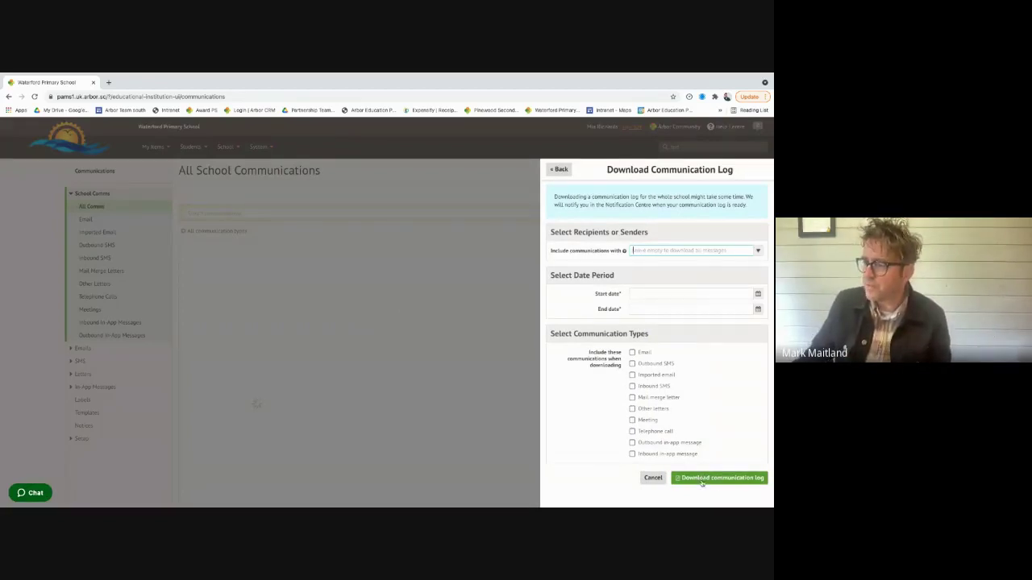
{"action": "left_click", "coordinate": [651, 479]}
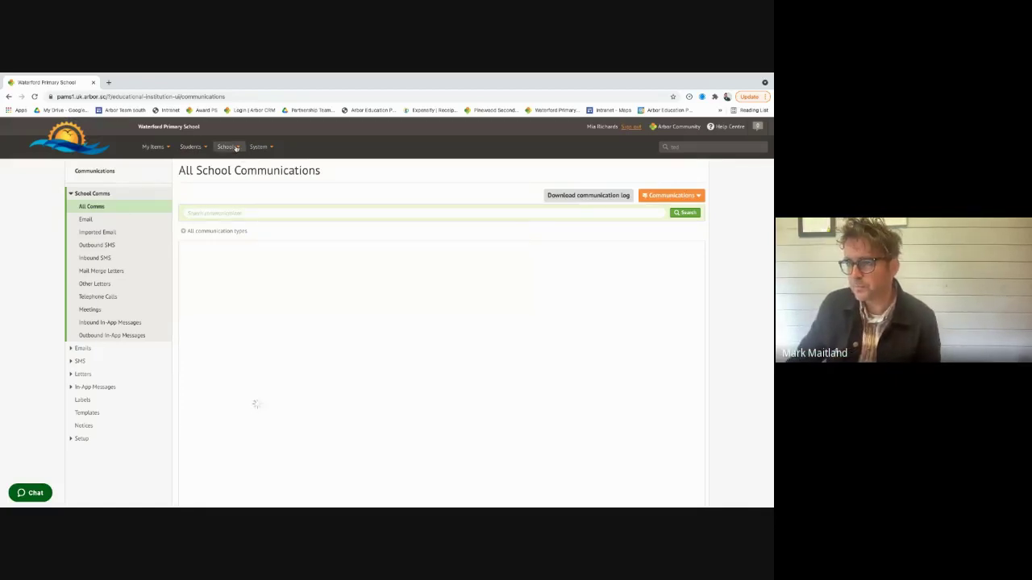
{"action": "left_click", "coordinate": [235, 147]}
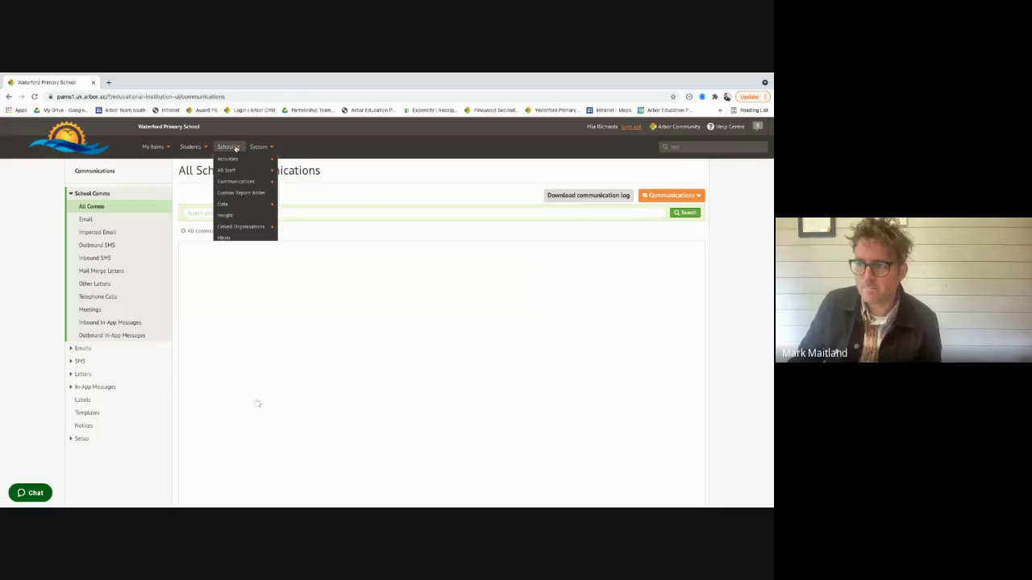
{"action": "left_click", "coordinate": [191, 147]}
{"action": "mouse_move", "coordinate": [204, 172]}
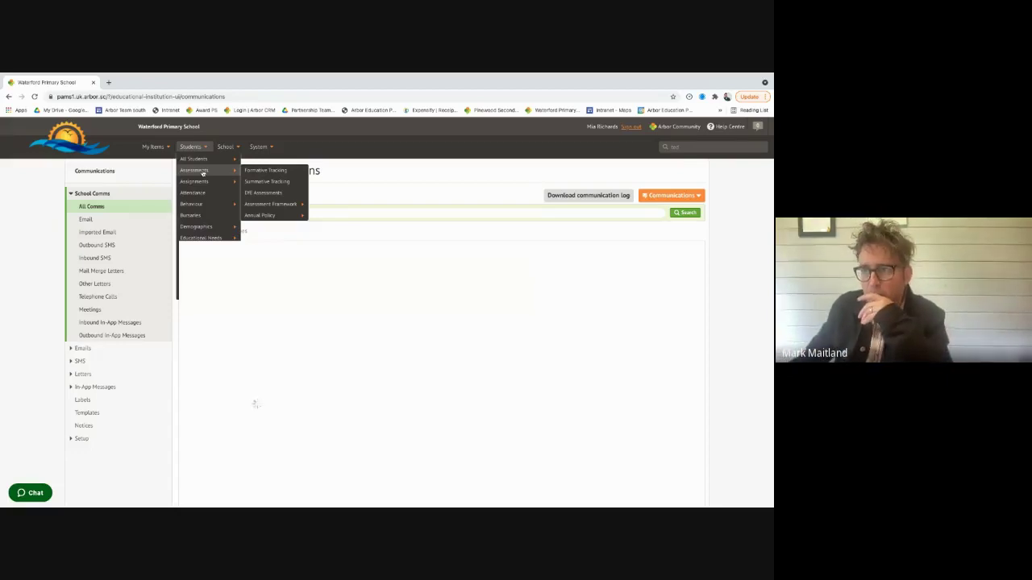
- Return to the home page and open Behavioural Incidents Reporting from the saved shortcuts
{"action": "left_click", "coordinate": [57, 141]}
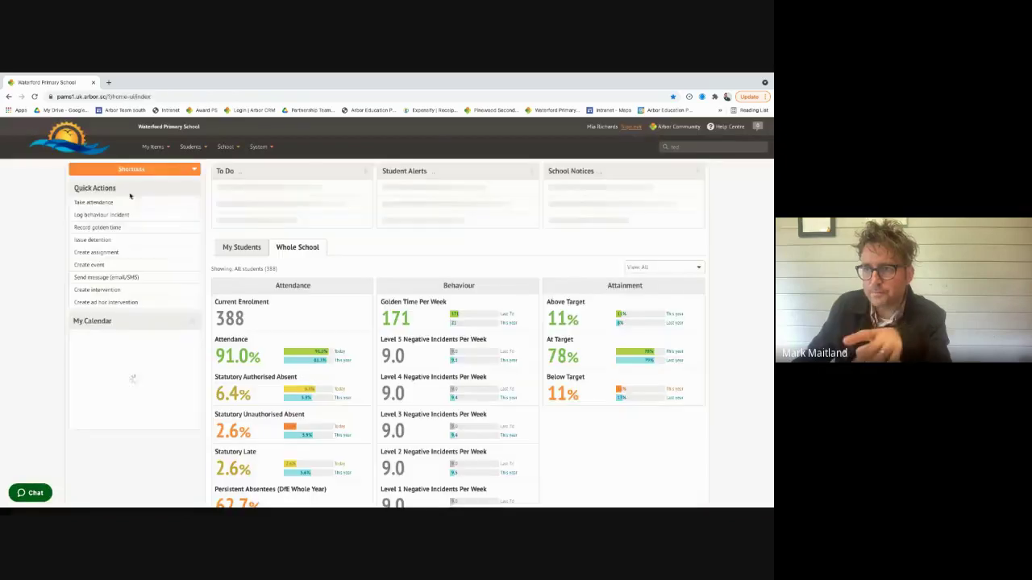
{"action": "left_click", "coordinate": [131, 169]}
{"action": "left_click", "coordinate": [92, 194]}
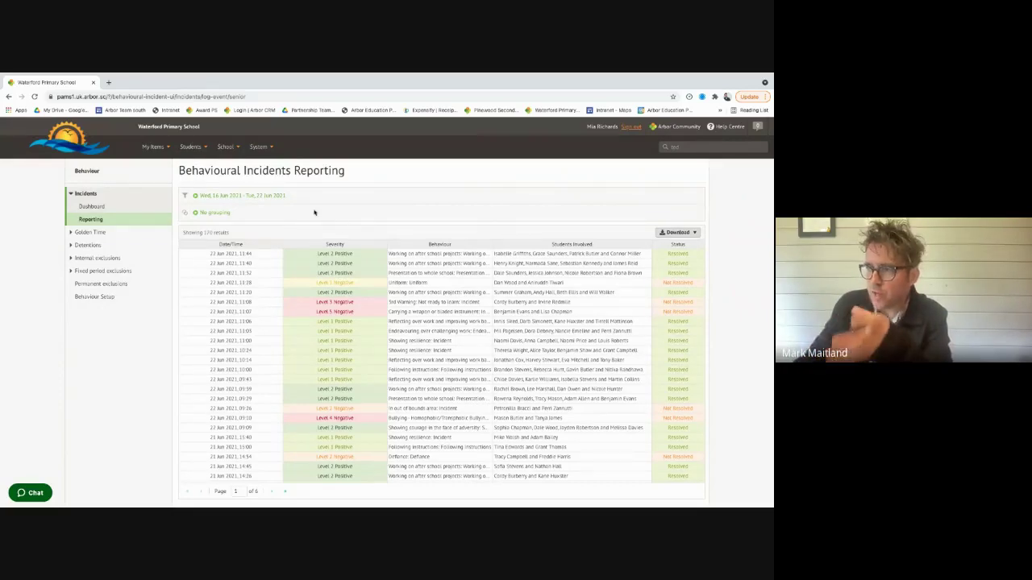
- Examine the incident report's filter settings and Group by options, and leave the settings without saving
{"action": "left_click", "coordinate": [314, 209]}
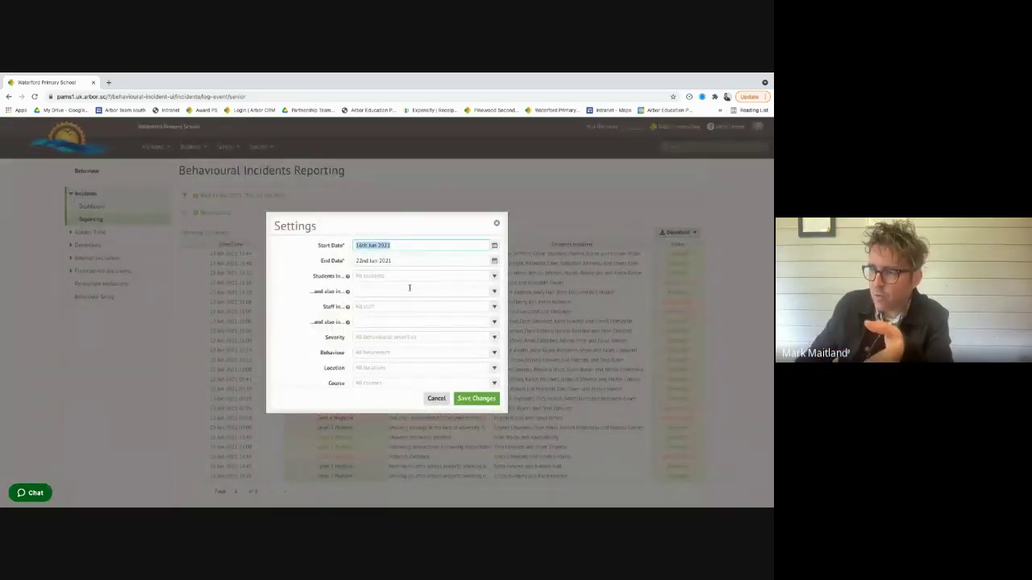
{"action": "scroll", "coordinate": [401, 290], "scroll_direction": "down", "scroll_amount": 2}
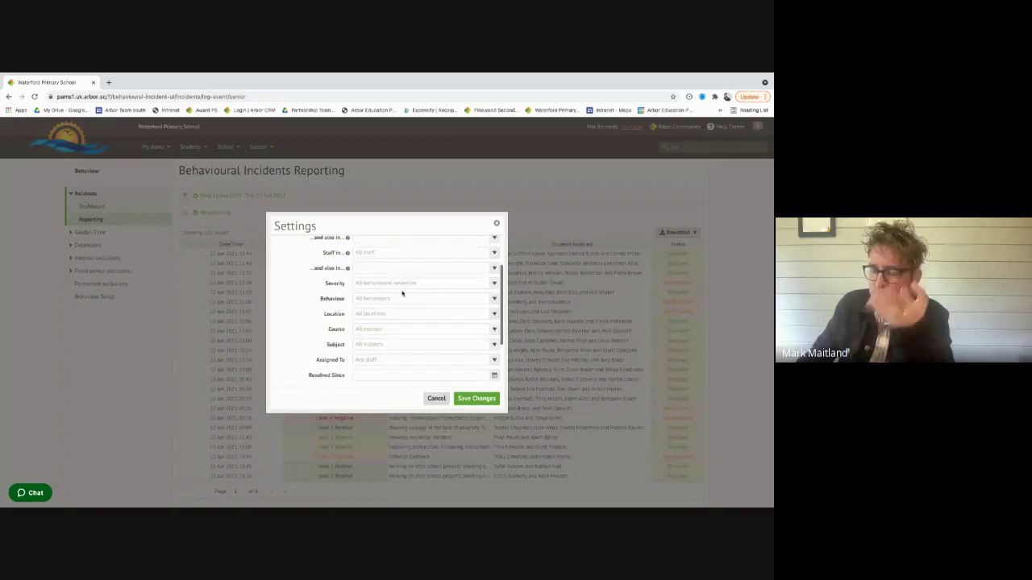
{"action": "scroll", "coordinate": [402, 294], "scroll_direction": "down", "scroll_amount": 3}
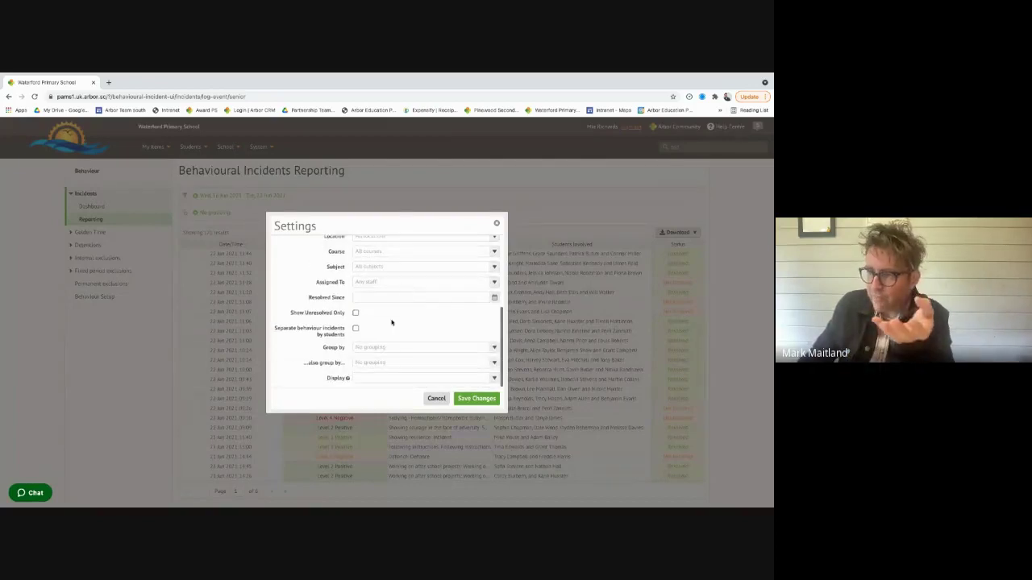
{"action": "left_click", "coordinate": [475, 348]}
{"action": "scroll", "coordinate": [402, 395], "scroll_direction": "down", "scroll_amount": 3}
{"action": "scroll", "coordinate": [401, 397], "scroll_direction": "down", "scroll_amount": 1}
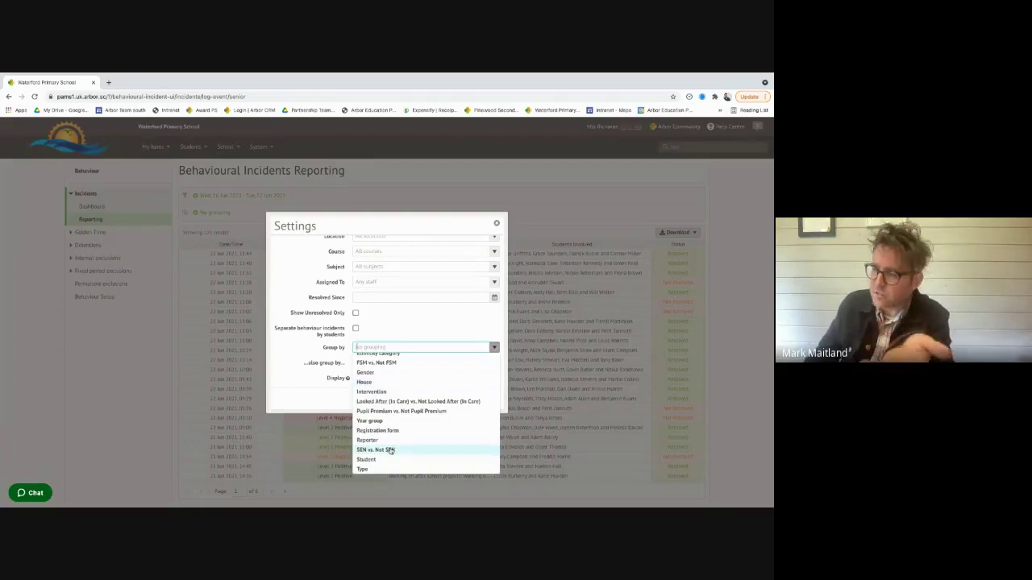
{"action": "scroll", "coordinate": [391, 450], "scroll_direction": "up", "scroll_amount": 5}
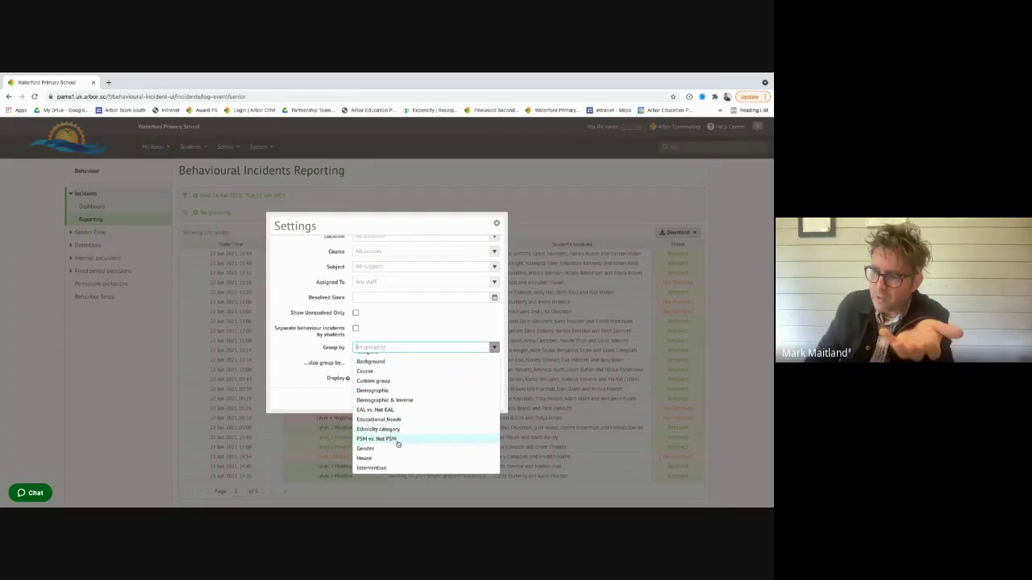
{"action": "left_click", "coordinate": [280, 364]}
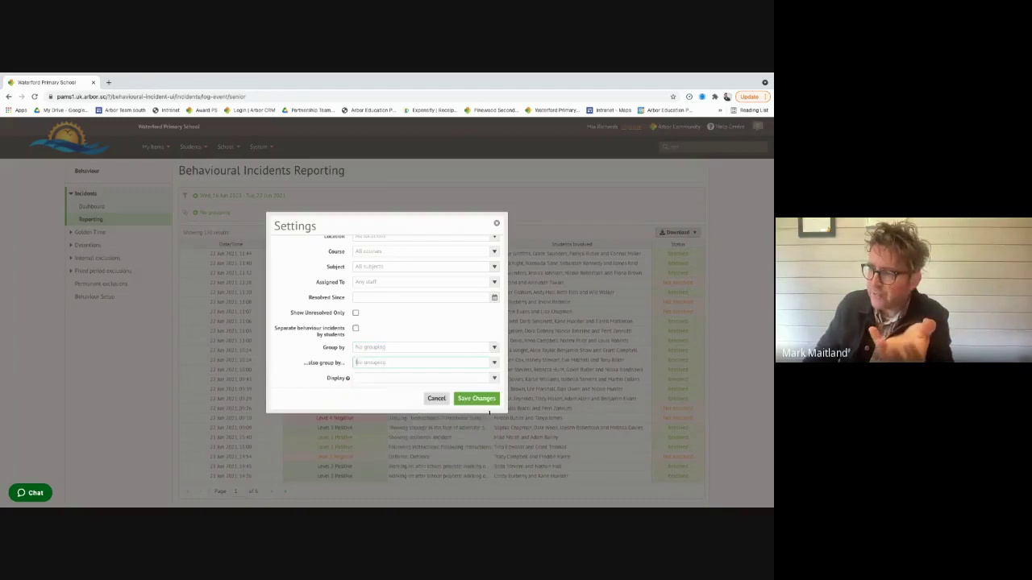
{"action": "left_click", "coordinate": [437, 396]}
- Sort the behavioural incidents by severity with Level 5 Negative first and choose the Live Feed download format
{"action": "left_click", "coordinate": [381, 245]}
{"action": "left_click", "coordinate": [382, 245]}
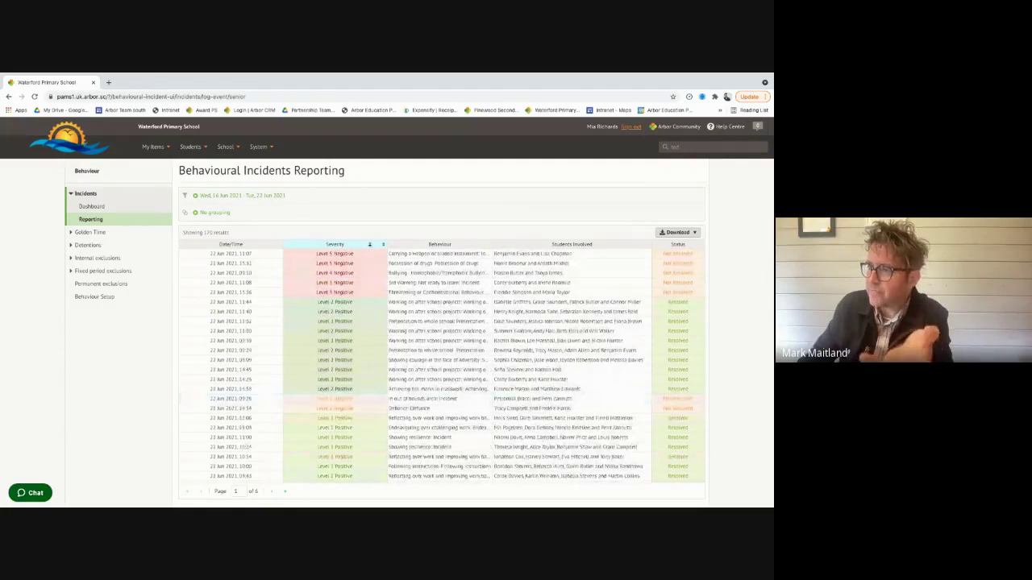
{"action": "mouse_move", "coordinate": [353, 259]}
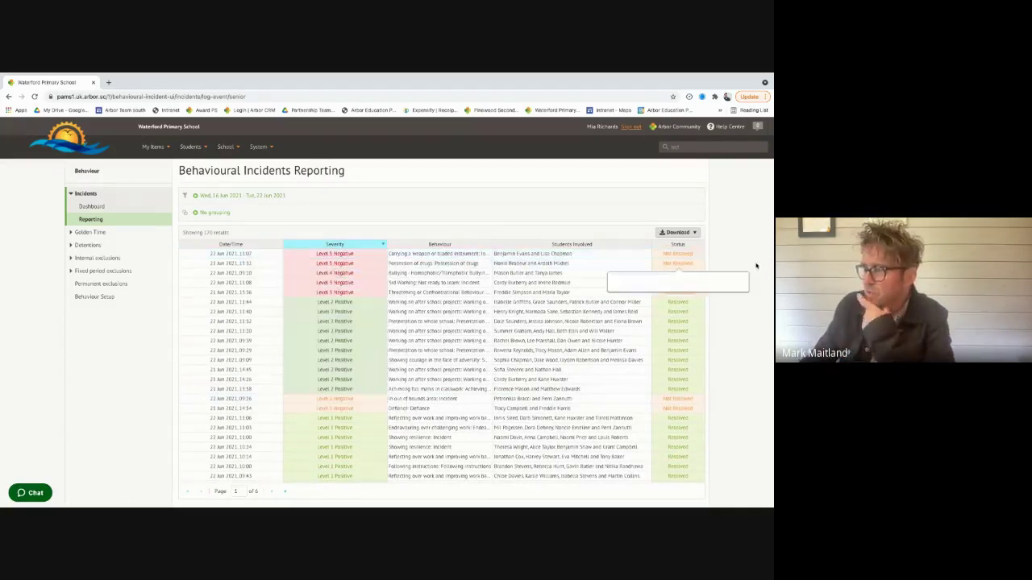
{"action": "left_click", "coordinate": [677, 232]}
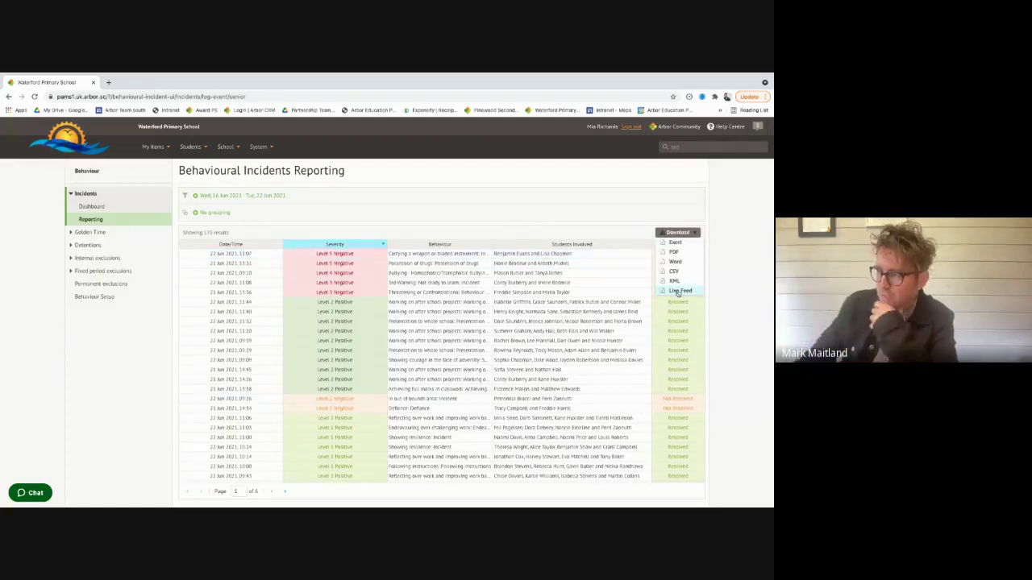
{"action": "left_click", "coordinate": [678, 291]}
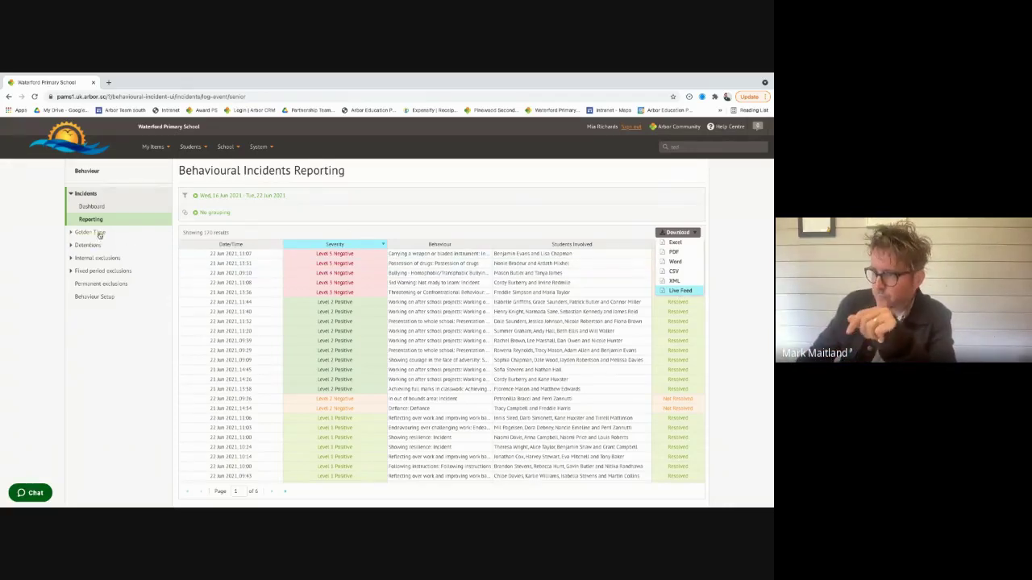
- Preview the first Level 5 Negative incident's details, and view the Watched By Me incidents on the behavioural incidents dashboard
{"action": "mouse_move", "coordinate": [341, 259]}
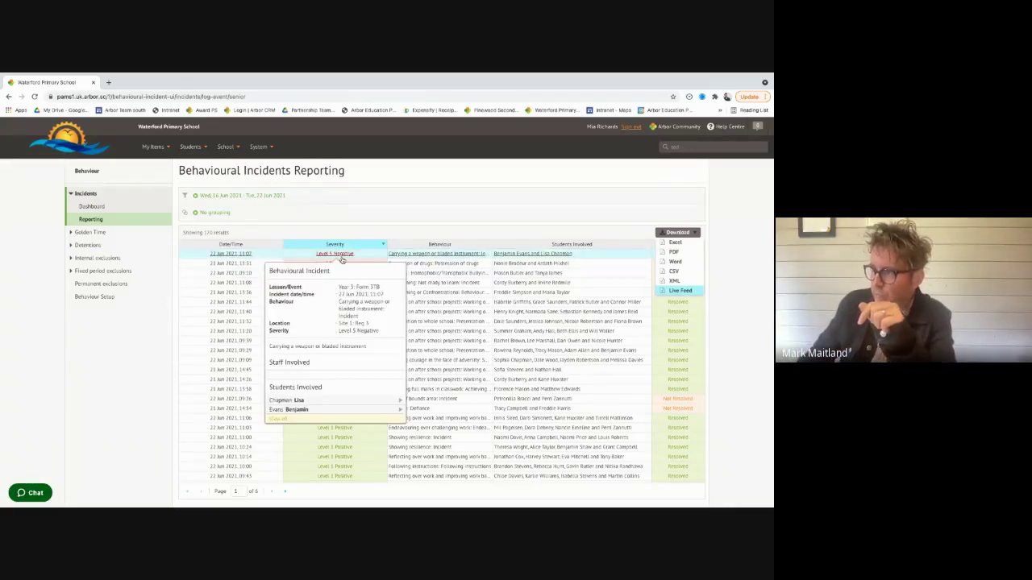
{"action": "left_click", "coordinate": [92, 207]}
{"action": "left_click", "coordinate": [292, 216]}
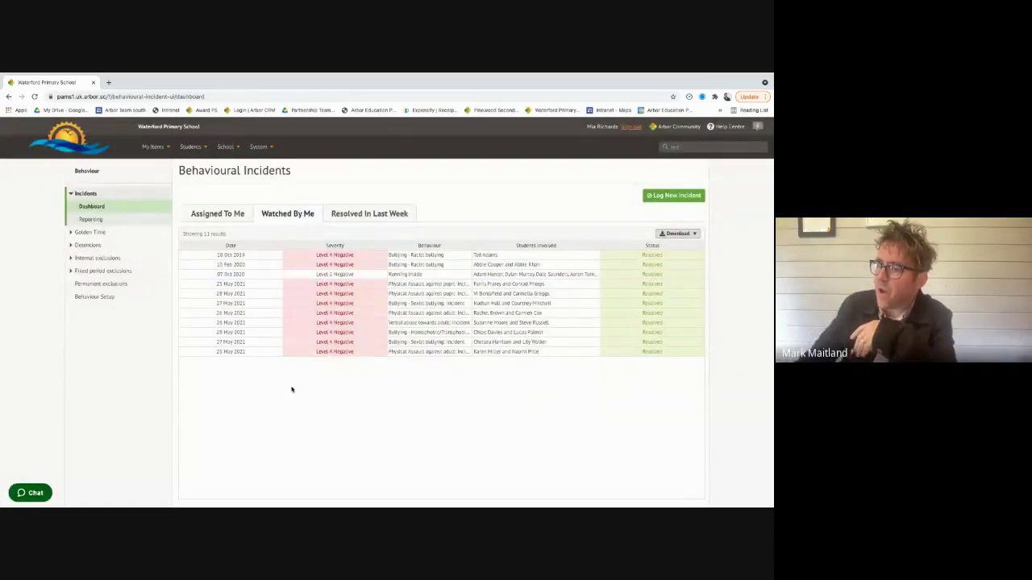
- View the Resolved In Last Week, Watched By Me and Assigned To Me lists of behavioural incidents
{"action": "left_click", "coordinate": [377, 216]}
{"action": "left_click", "coordinate": [298, 217]}
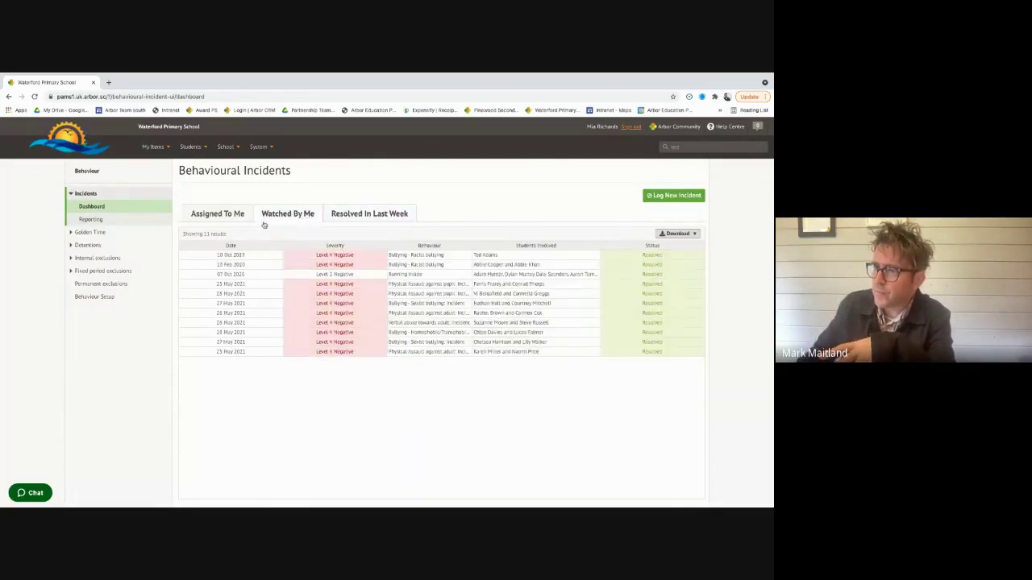
{"action": "left_click", "coordinate": [223, 215]}
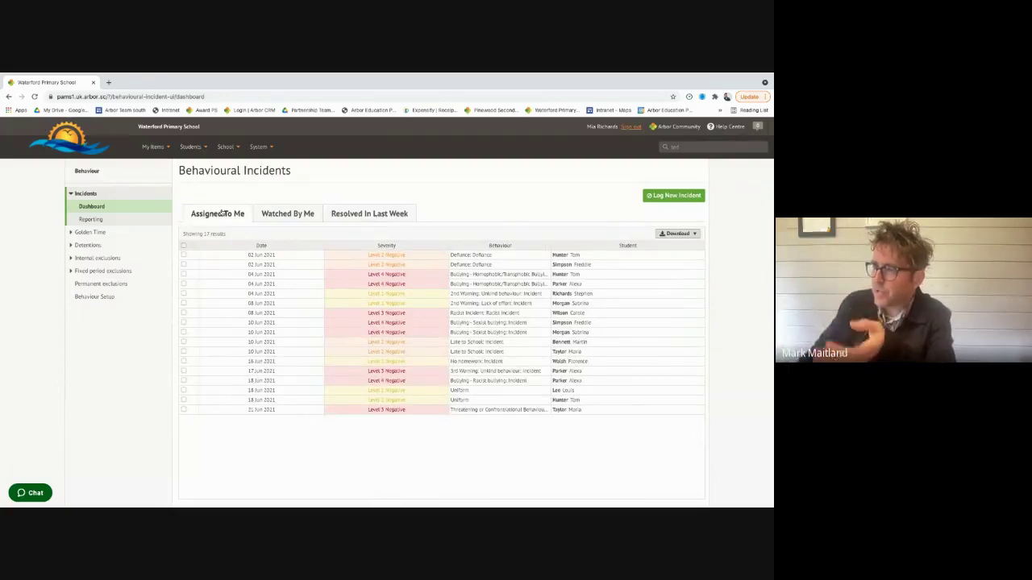
- Examine the automatic incident workflow options for Level 5 Negative and Level 5 Positive in Behaviour Setup
{"action": "left_click", "coordinate": [92, 298]}
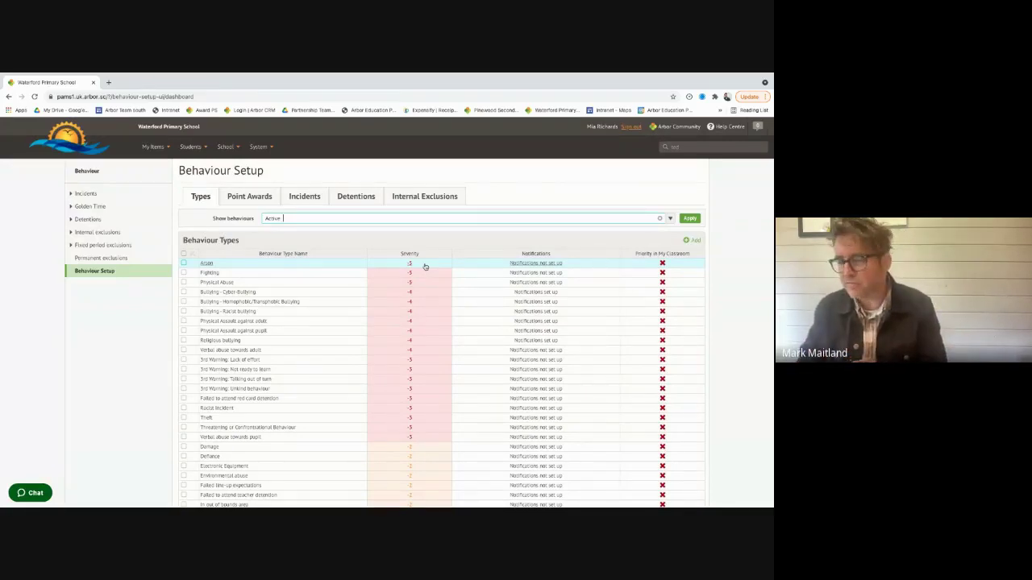
{"action": "left_click", "coordinate": [304, 198]}
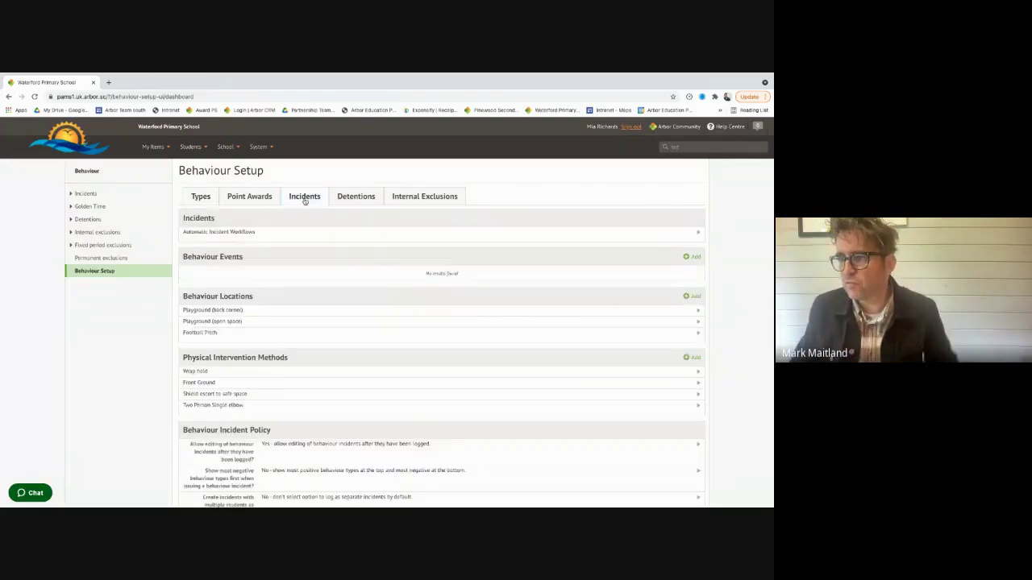
{"action": "left_click", "coordinate": [232, 232]}
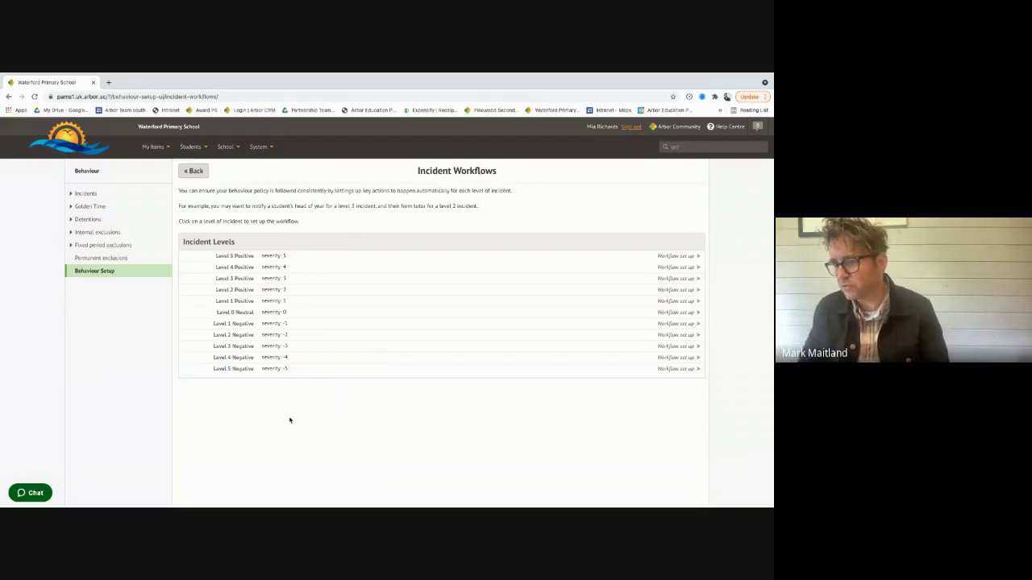
{"action": "left_click", "coordinate": [274, 373]}
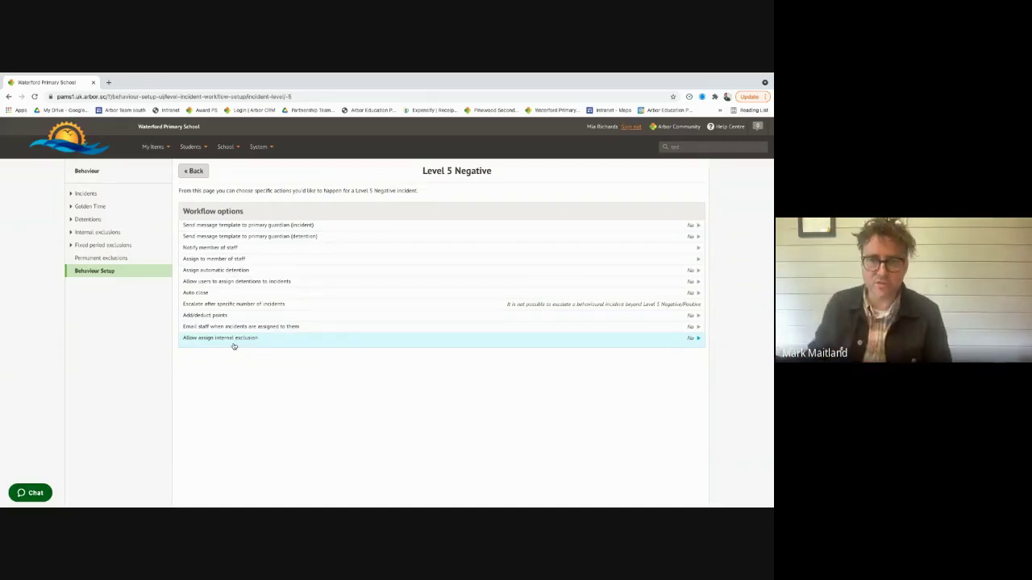
{"action": "left_click", "coordinate": [193, 170]}
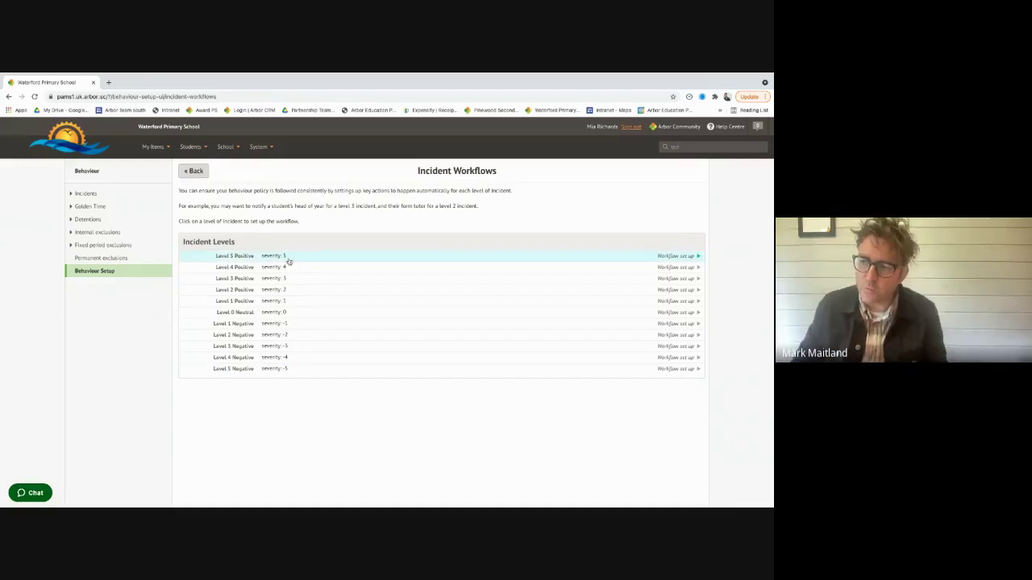
{"action": "left_click", "coordinate": [272, 258]}
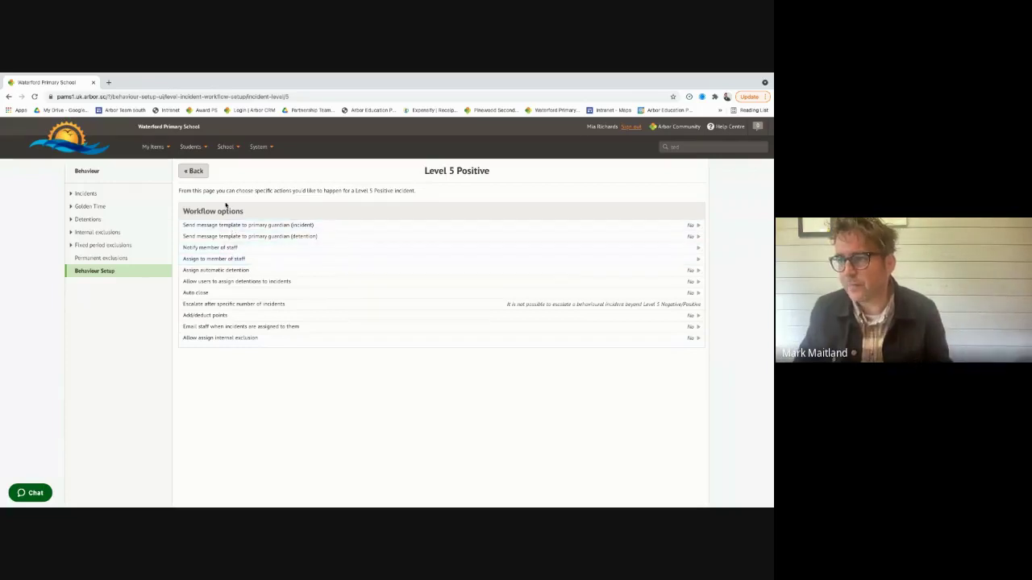
{"action": "left_click", "coordinate": [194, 171]}
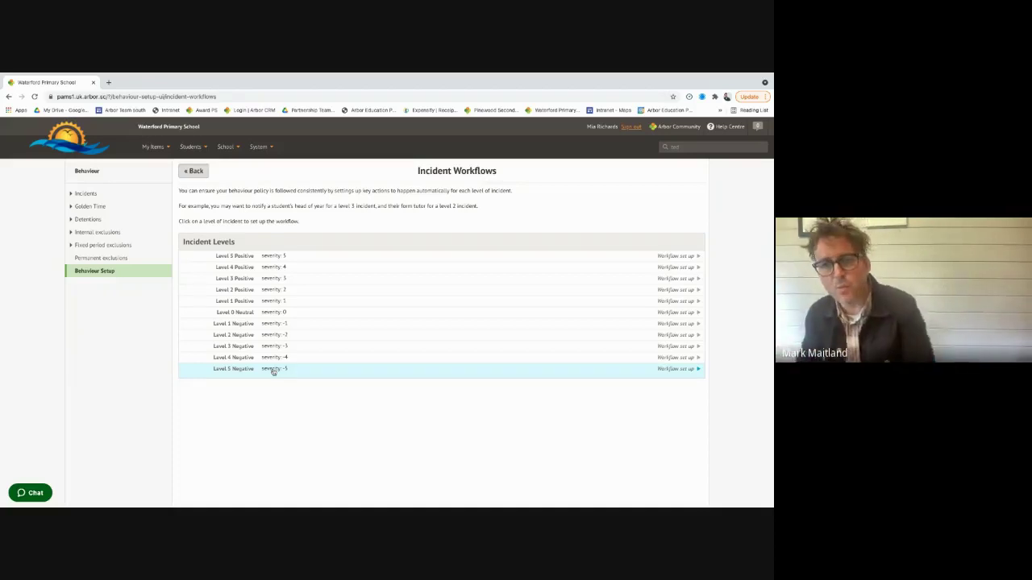
- Go to the school's clubs for 2020/2021 and review the Judo & Breakfast Club's details, sessions and participants
{"action": "left_click", "coordinate": [94, 148]}
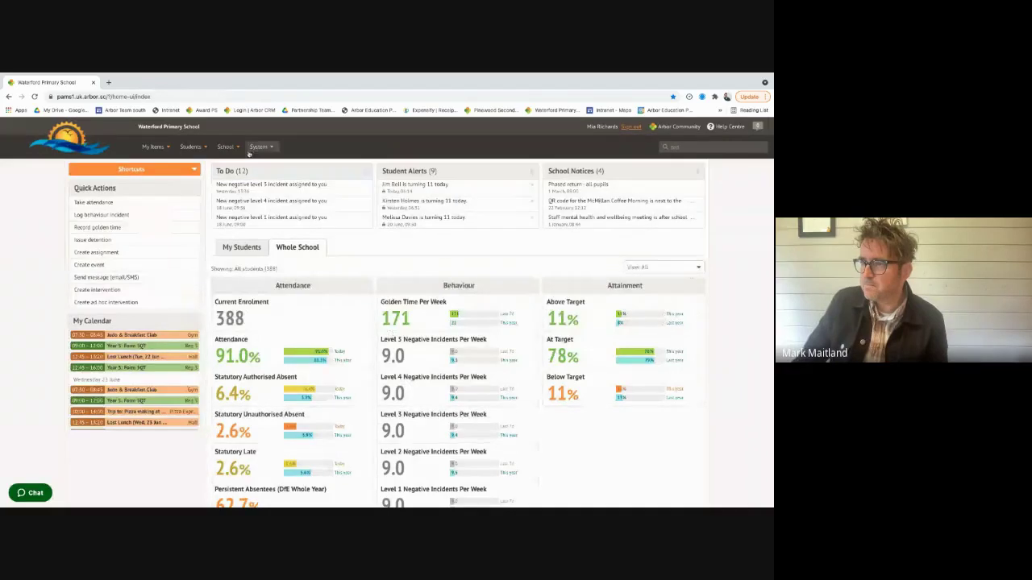
{"action": "left_click", "coordinate": [226, 147]}
{"action": "mouse_move", "coordinate": [276, 165]}
{"action": "left_click", "coordinate": [300, 162]}
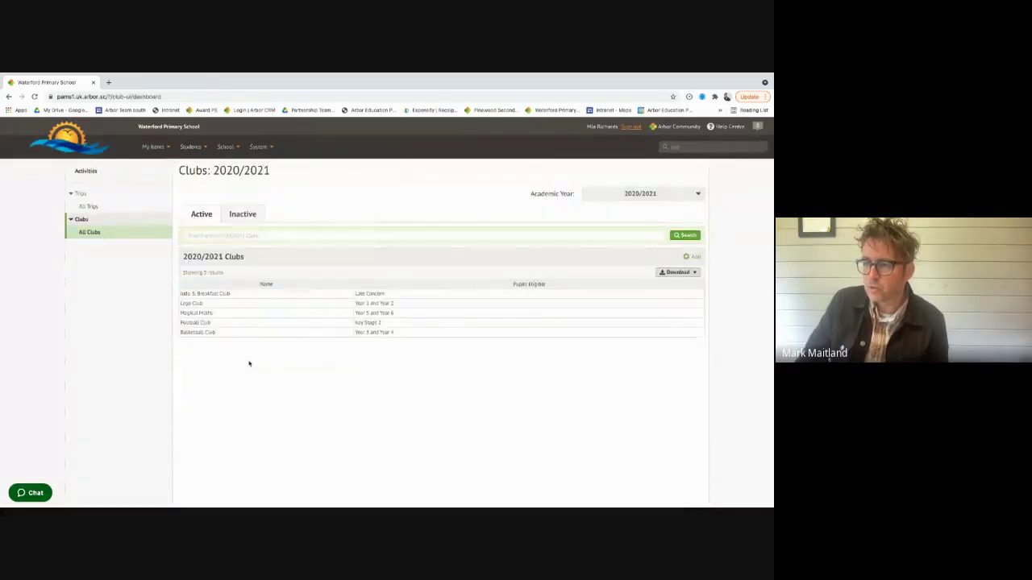
{"action": "left_click", "coordinate": [206, 293]}
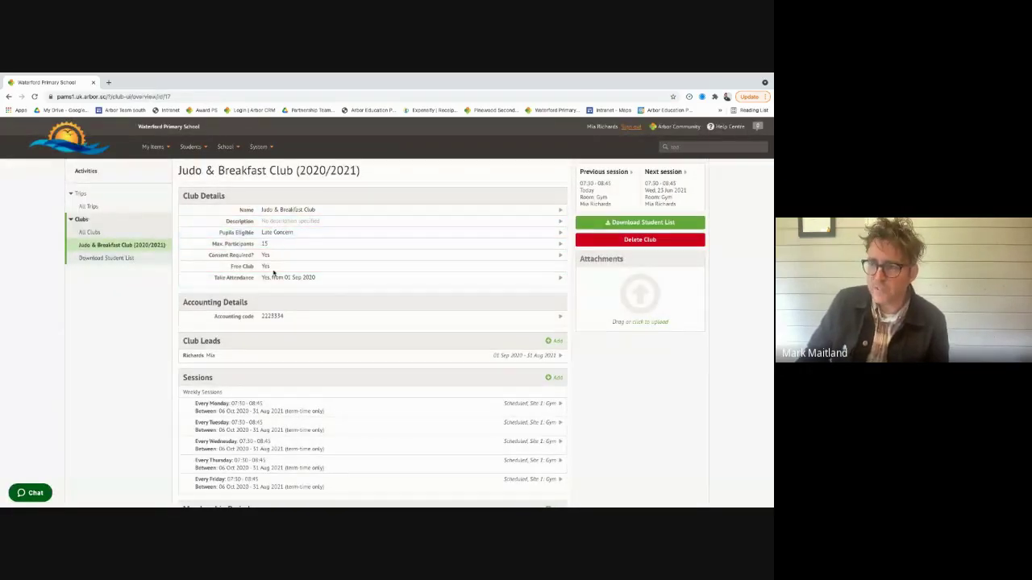
{"action": "scroll", "coordinate": [298, 282], "scroll_direction": "down", "scroll_amount": 1}
{"action": "scroll", "coordinate": [297, 284], "scroll_direction": "down", "scroll_amount": 2}
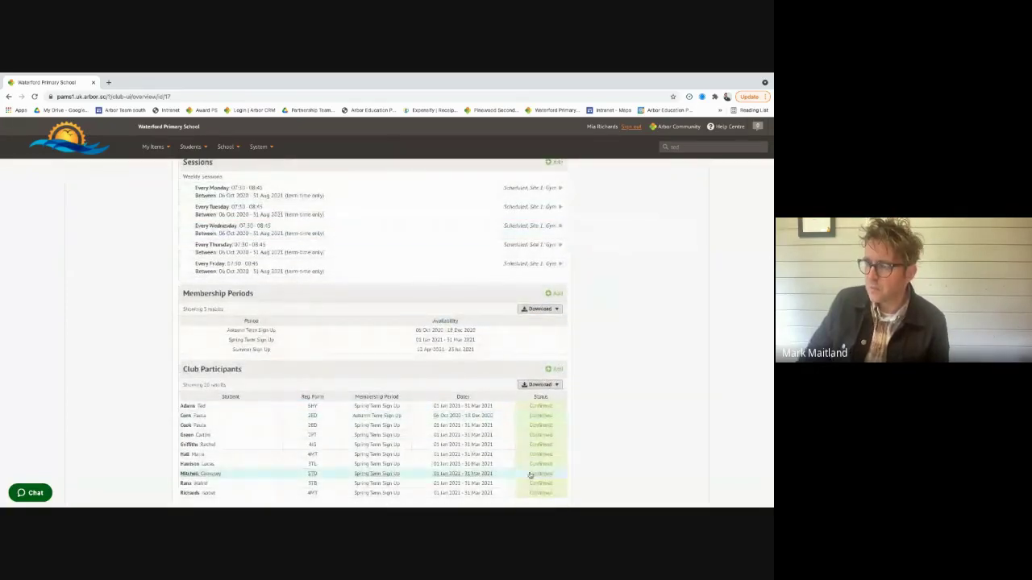
{"action": "scroll", "coordinate": [304, 302], "scroll_direction": "up", "scroll_amount": 3}
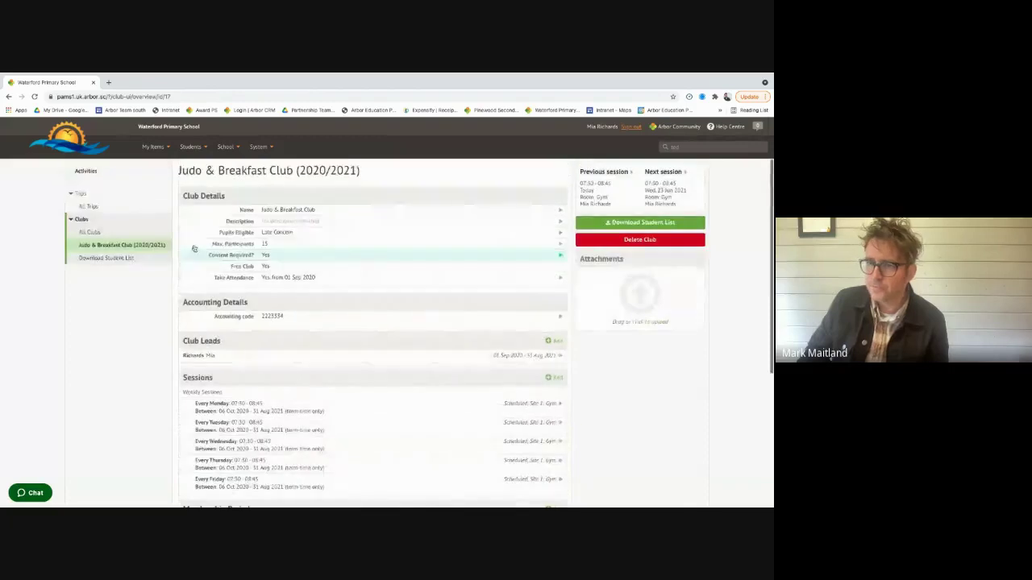
- Open the full trip overview of the upcoming Wildchild Adventures trip from the school trips list
{"action": "left_click", "coordinate": [88, 206]}
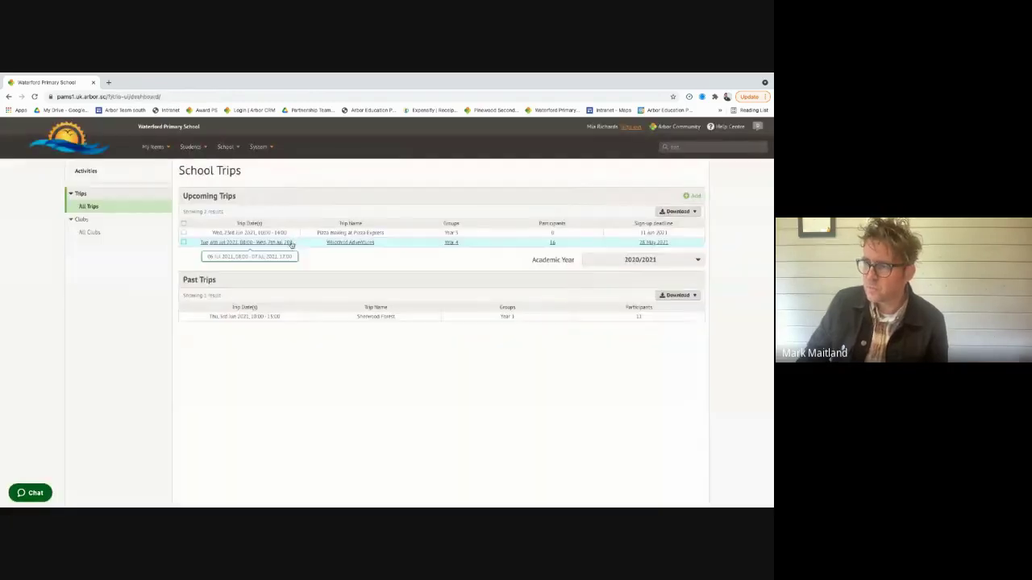
{"action": "left_click", "coordinate": [331, 246]}
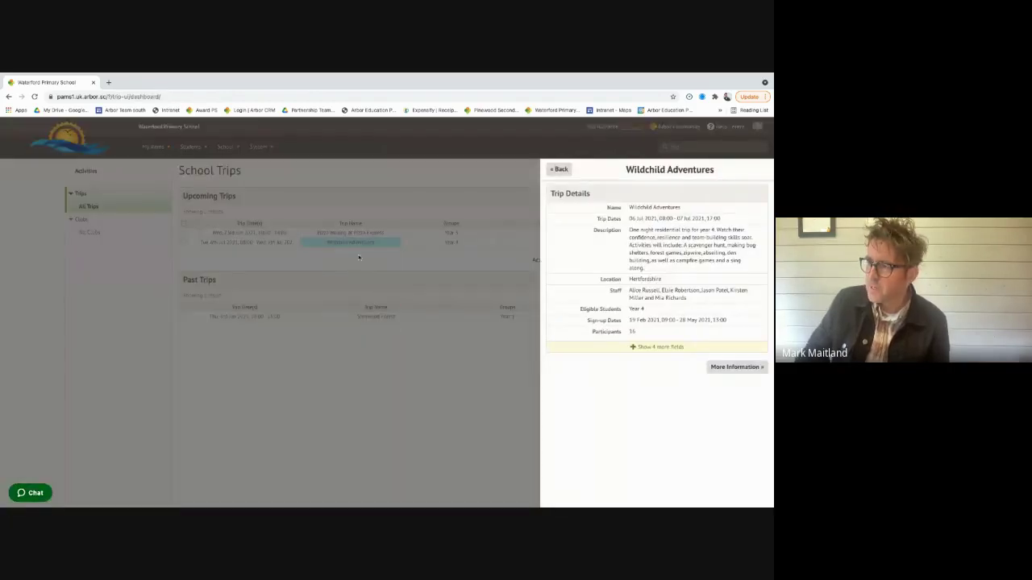
{"action": "left_click", "coordinate": [736, 368]}
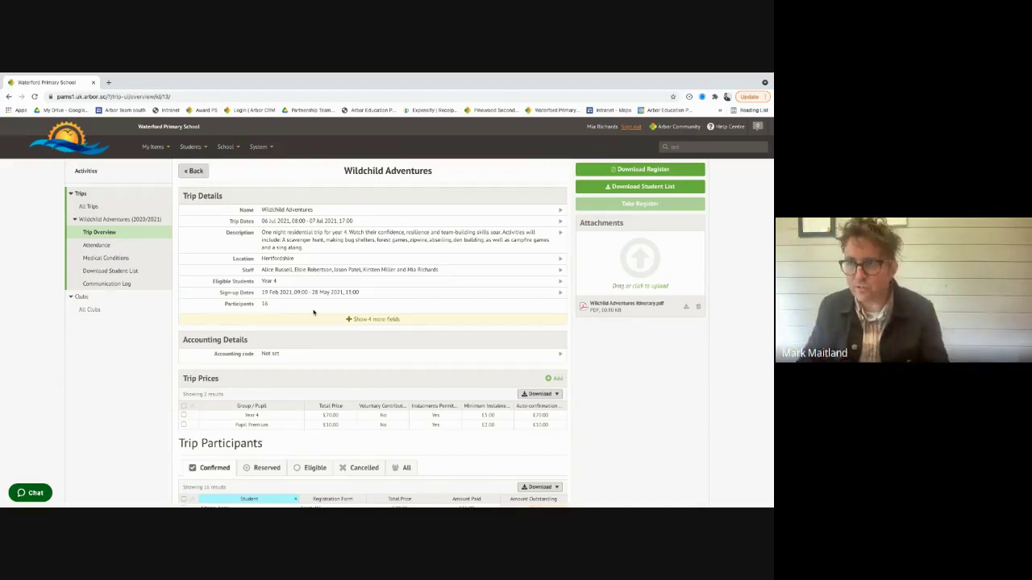
- Review the trip participants' medical conditions, preview the listed nut allergy record and return to the list
{"action": "left_click", "coordinate": [95, 258]}
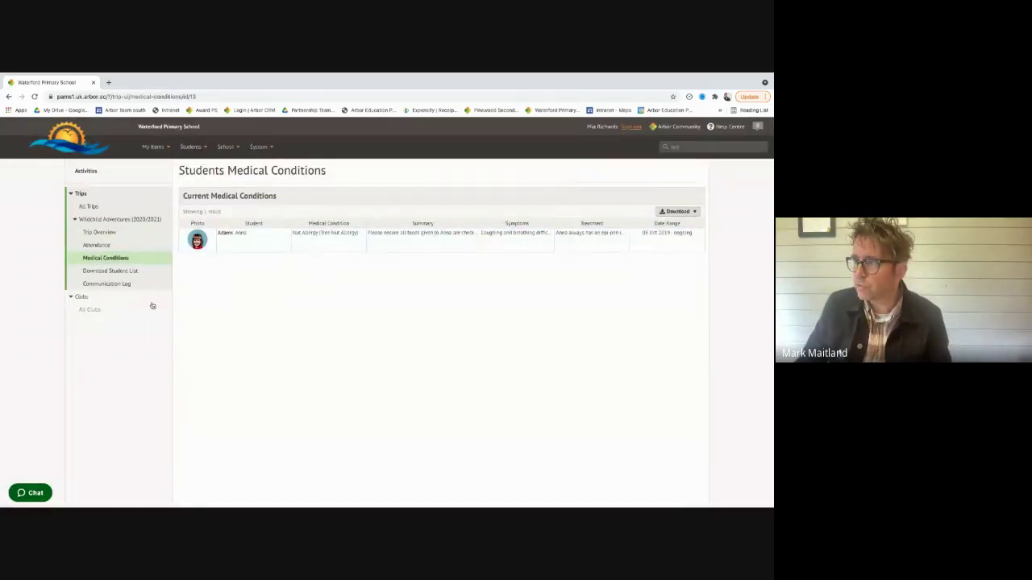
{"action": "left_click", "coordinate": [685, 147]}
{"action": "type", "text": "ted"}
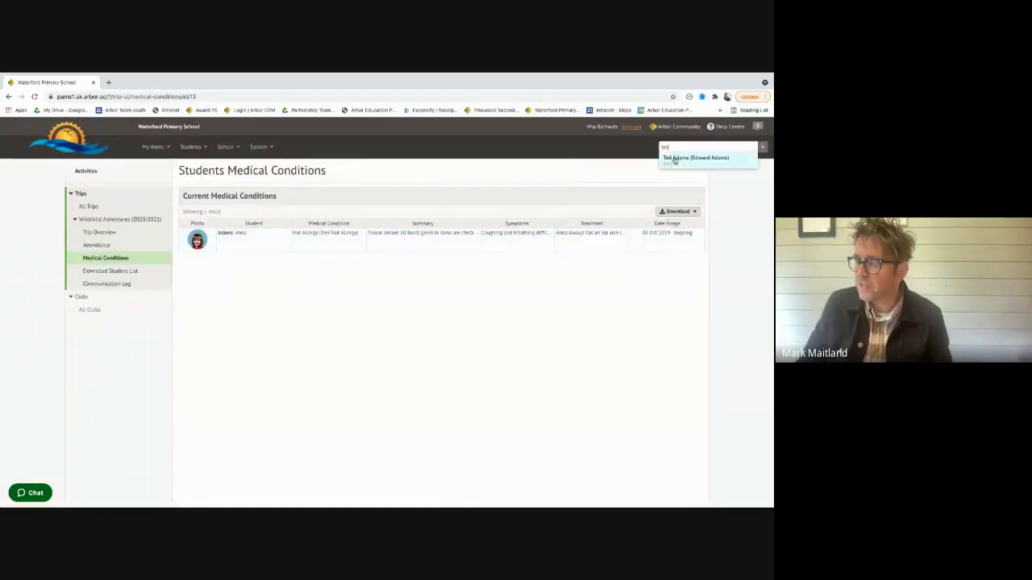
{"action": "left_click", "coordinate": [230, 236]}
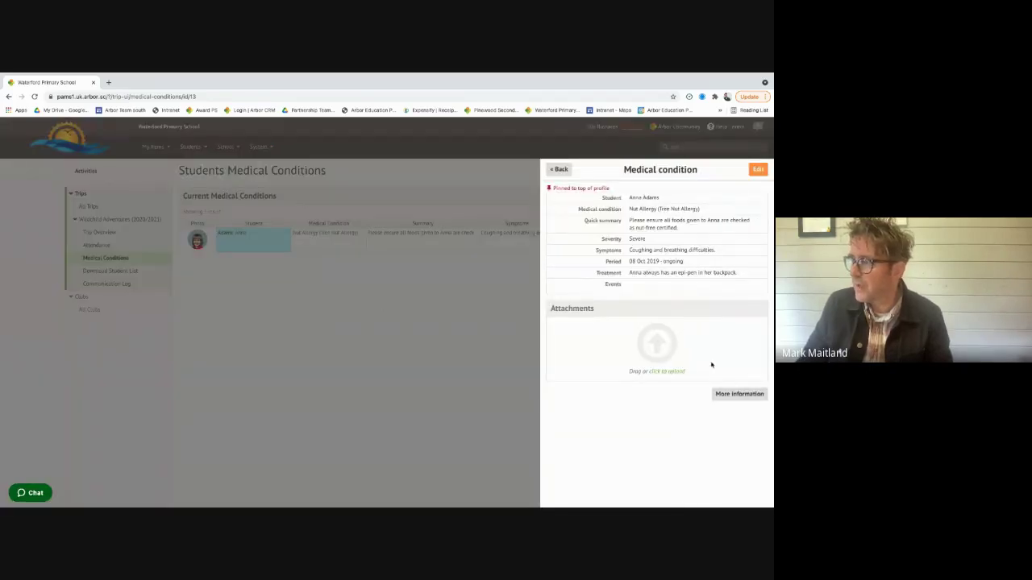
{"action": "left_click", "coordinate": [559, 169]}
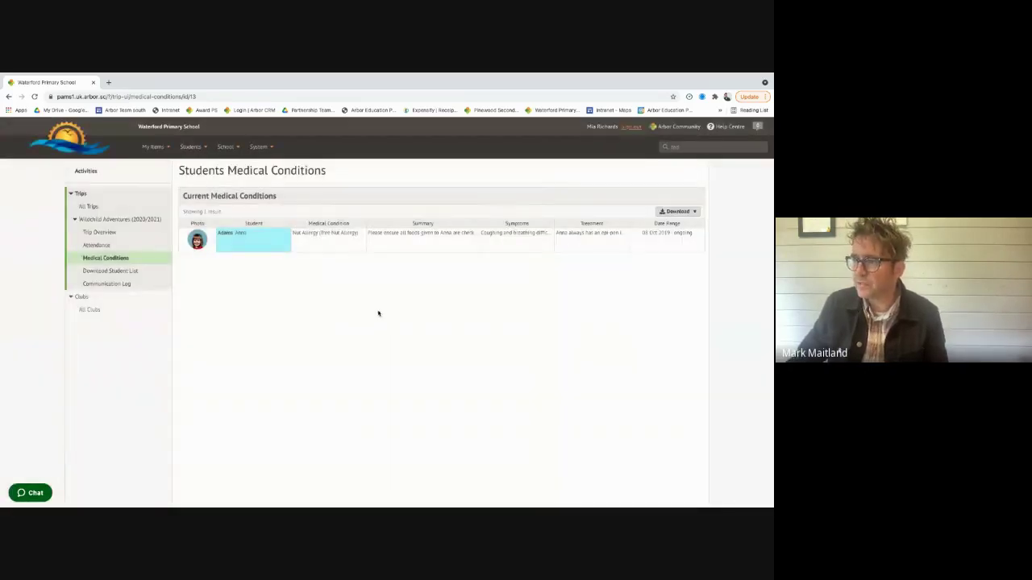
- Open the searched Year 6 student's profile and show its communication and note options
{"action": "left_click", "coordinate": [677, 161]}
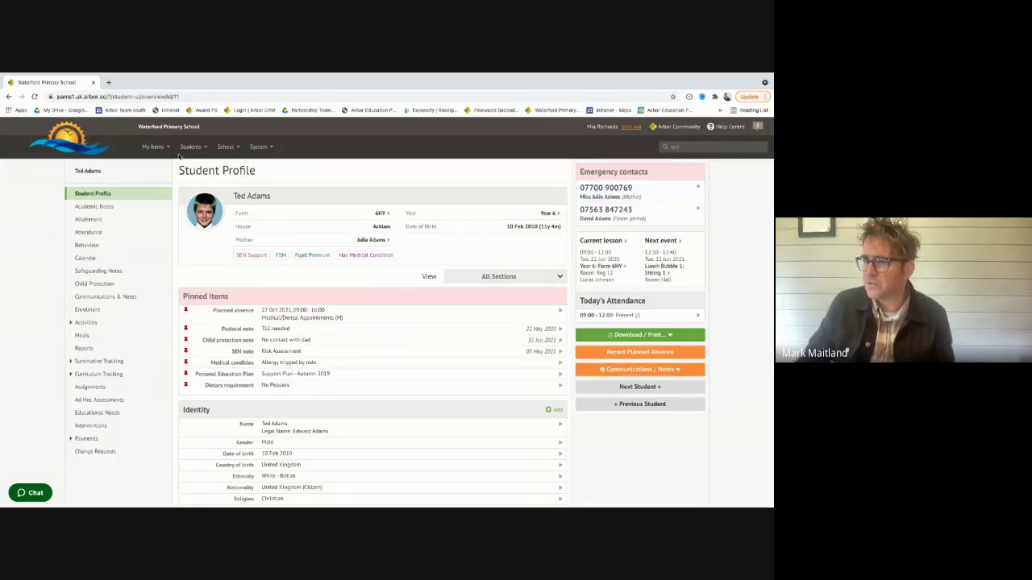
{"action": "left_click", "coordinate": [673, 370]}
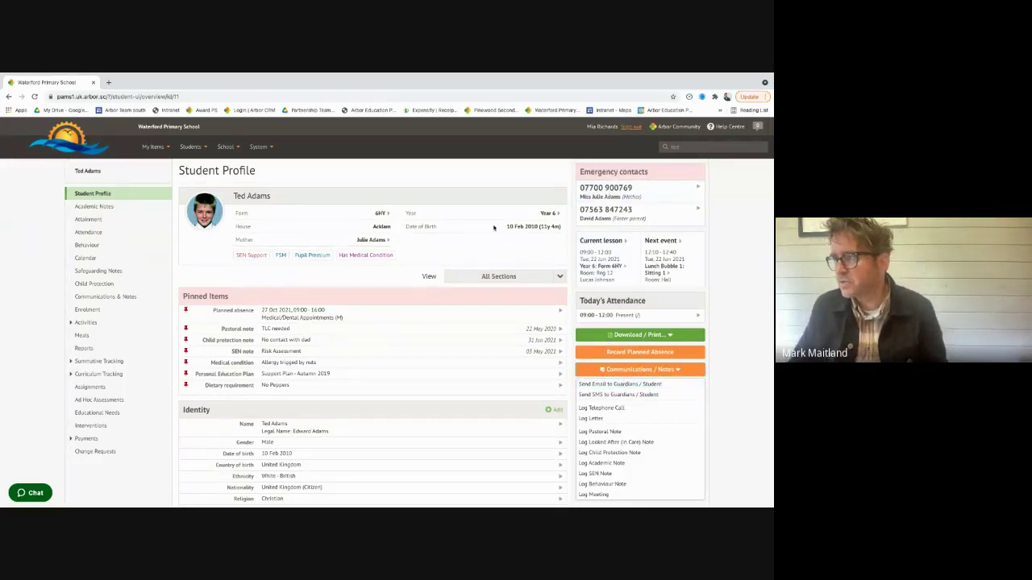
- Sign back in with the Arbor Admin account and log in to the Parent Portal as the student's mother from her guardian profile
{"action": "left_click", "coordinate": [631, 126]}
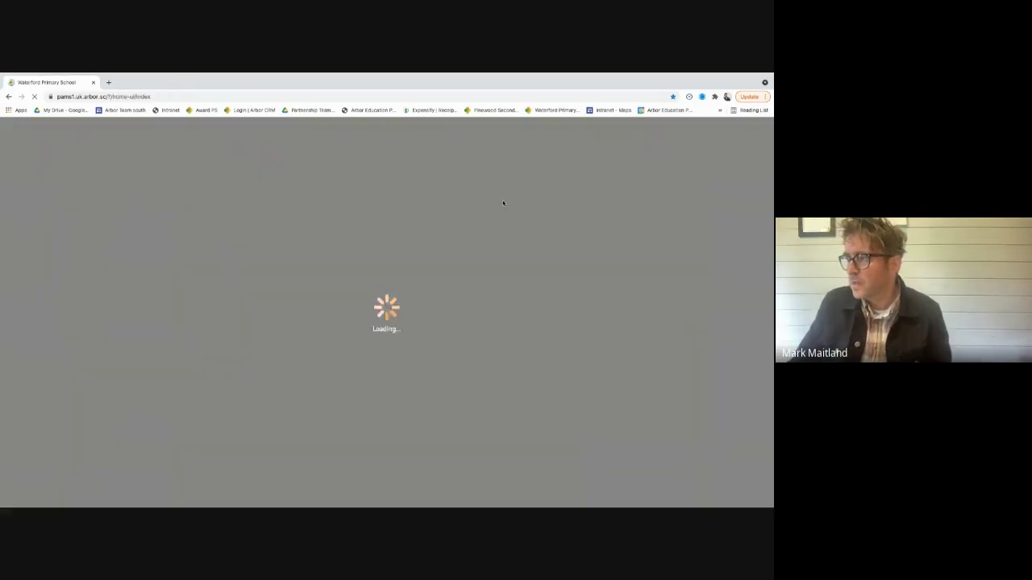
{"action": "key", "text": "Return"}
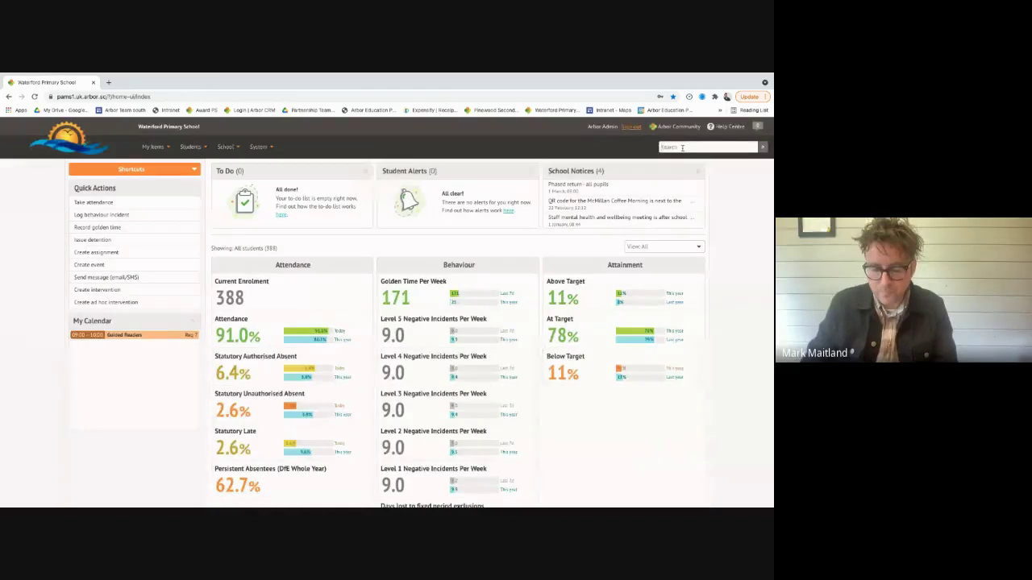
{"action": "left_click", "coordinate": [684, 160]}
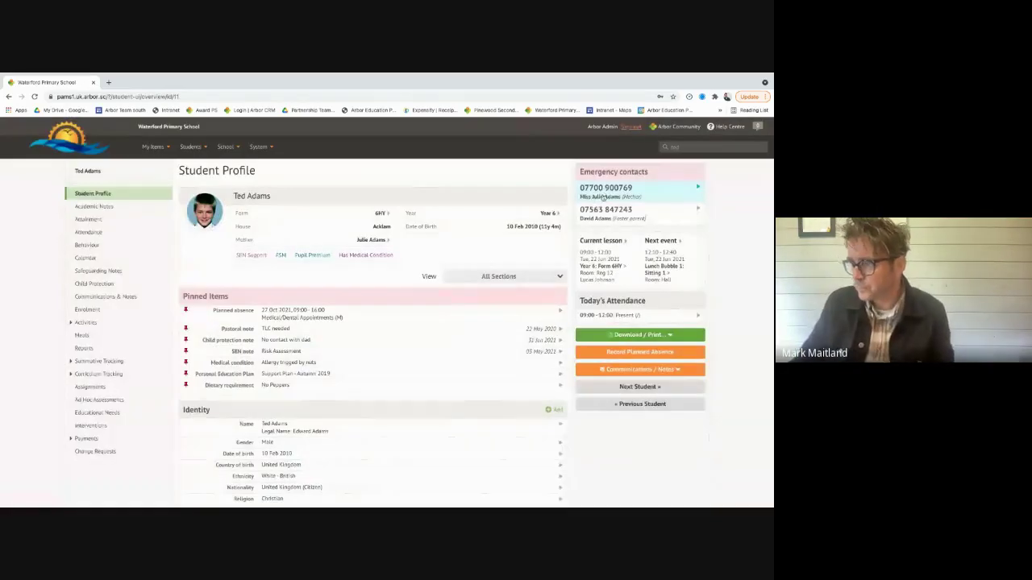
{"action": "left_click", "coordinate": [603, 197]}
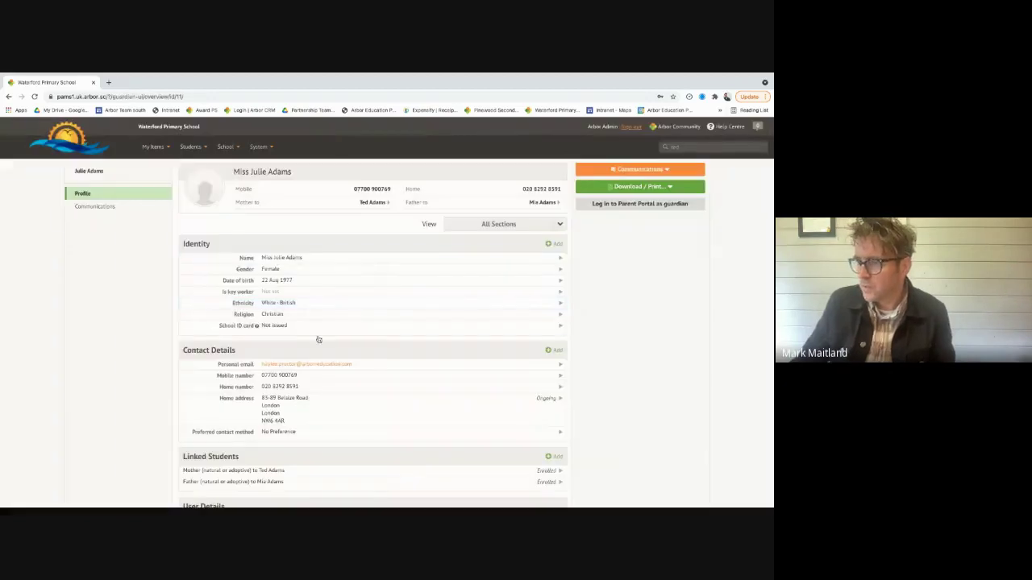
{"action": "left_click", "coordinate": [613, 204]}
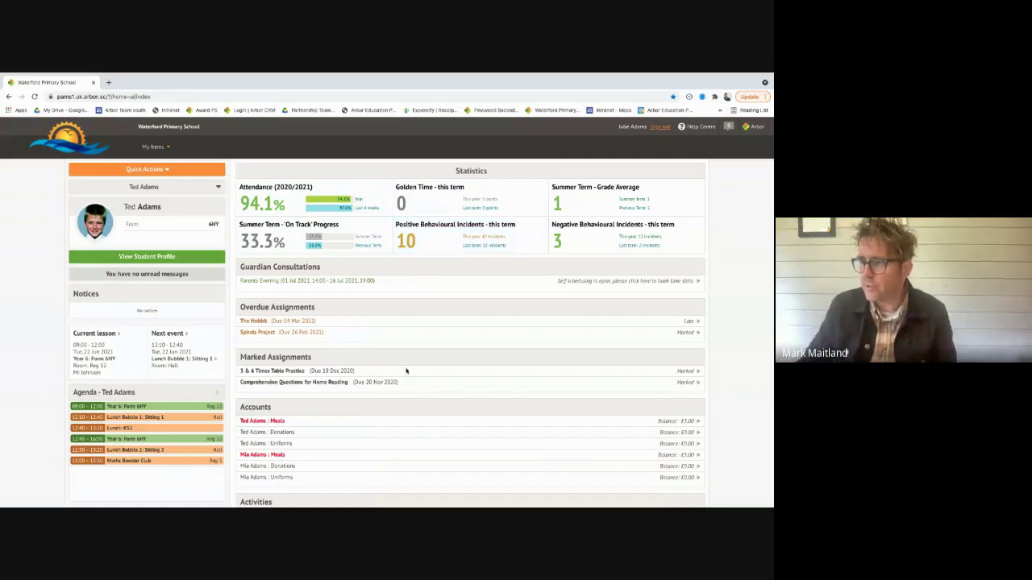
- View the Parents Evening consultation meetings in the Parent Portal and return to the main dashboard
{"action": "left_click", "coordinate": [278, 287]}
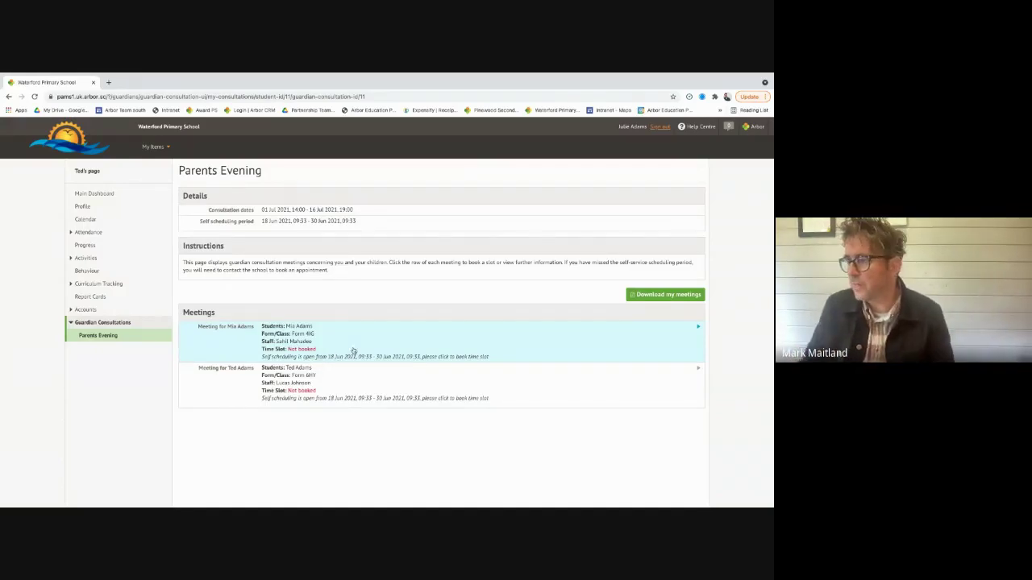
{"action": "left_click", "coordinate": [89, 194]}
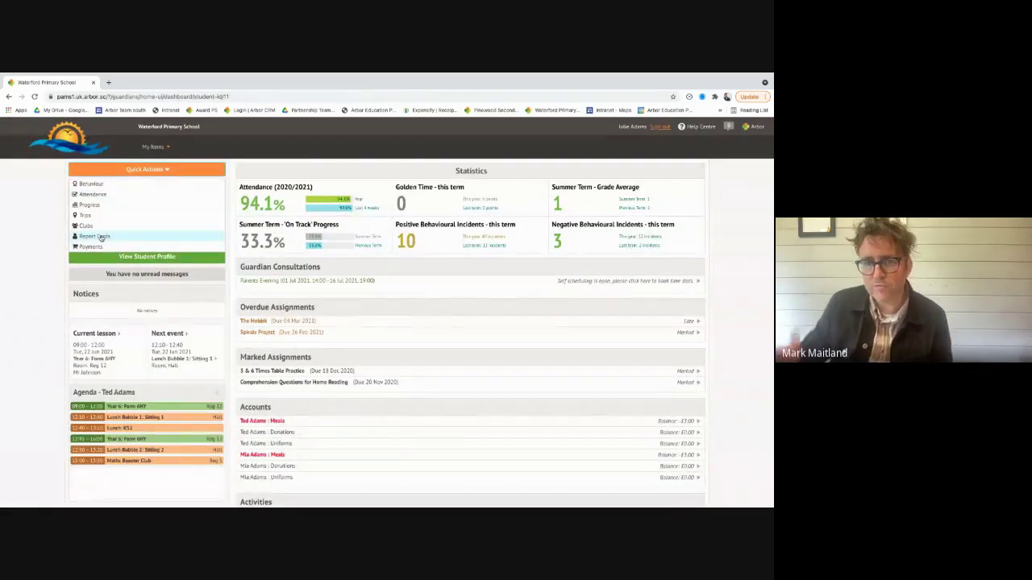
- View the child's report cards and the curriculum tracking markbook
{"action": "left_click", "coordinate": [95, 236]}
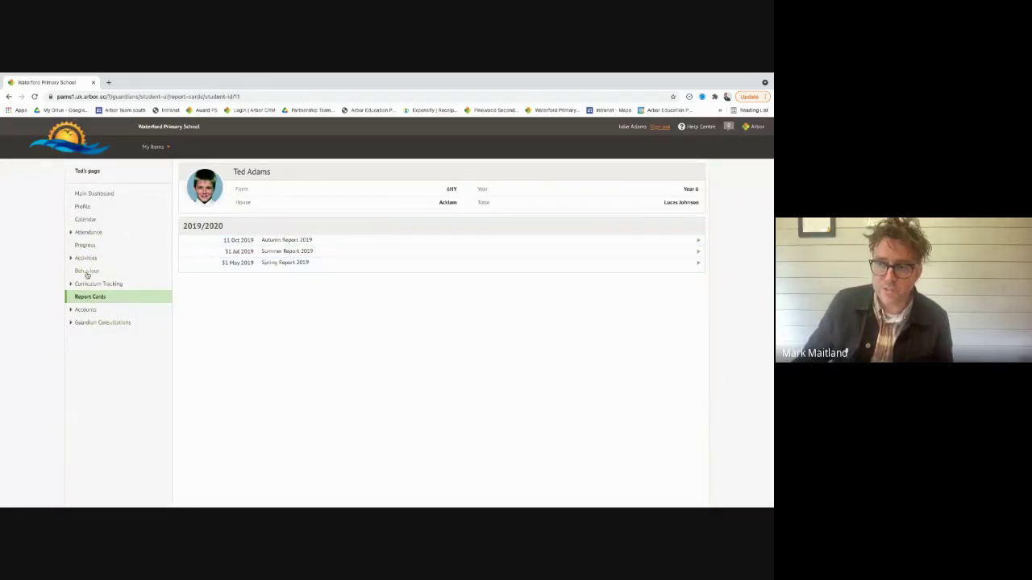
{"action": "left_click", "coordinate": [86, 284]}
{"action": "left_click", "coordinate": [92, 296]}
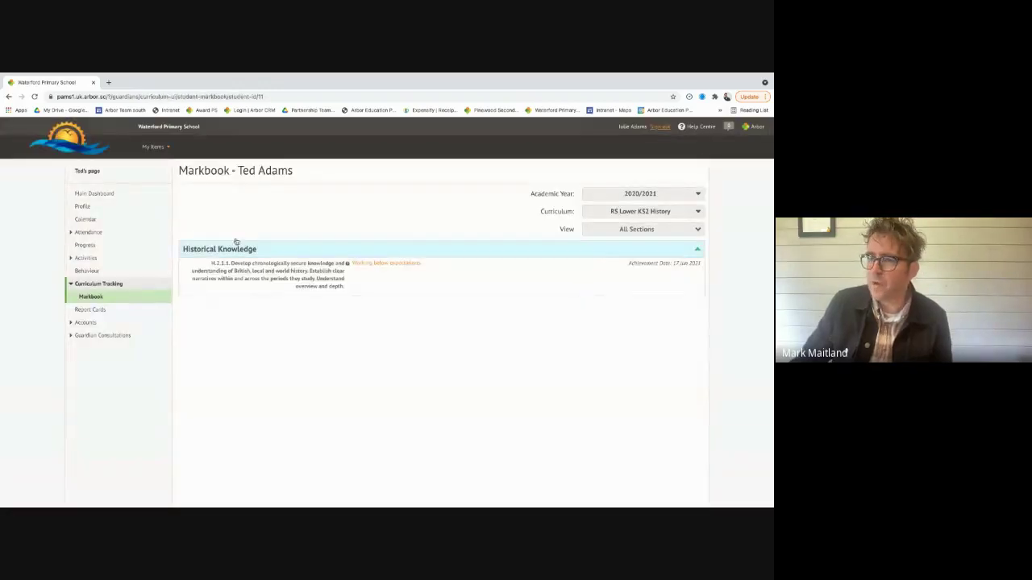
- Return to the guardian's main dashboard and open the child's school clubs from Activities
{"action": "left_click", "coordinate": [77, 194]}
{"action": "left_click", "coordinate": [153, 173]}
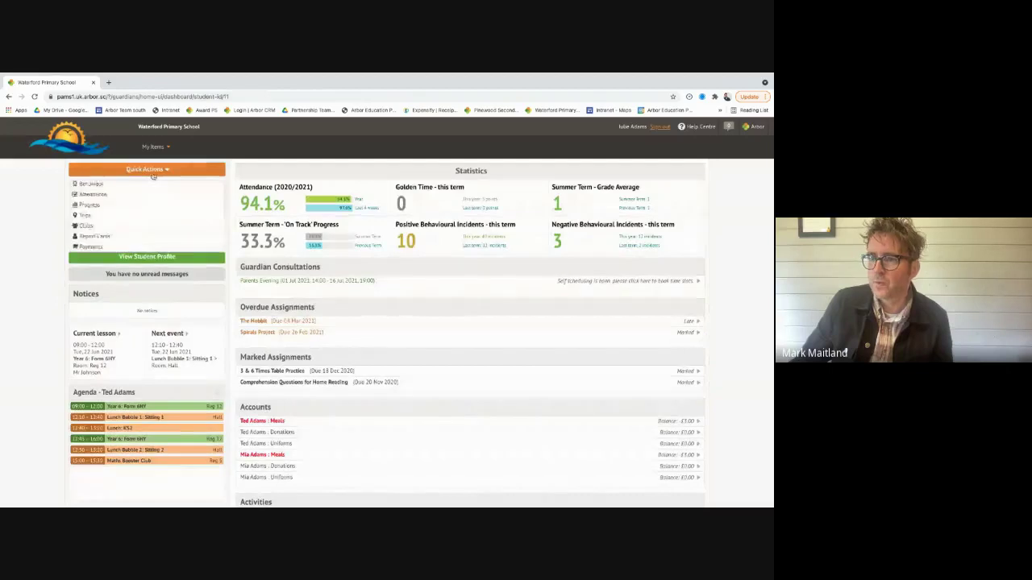
{"action": "scroll", "coordinate": [343, 356], "scroll_direction": "down", "scroll_amount": 1}
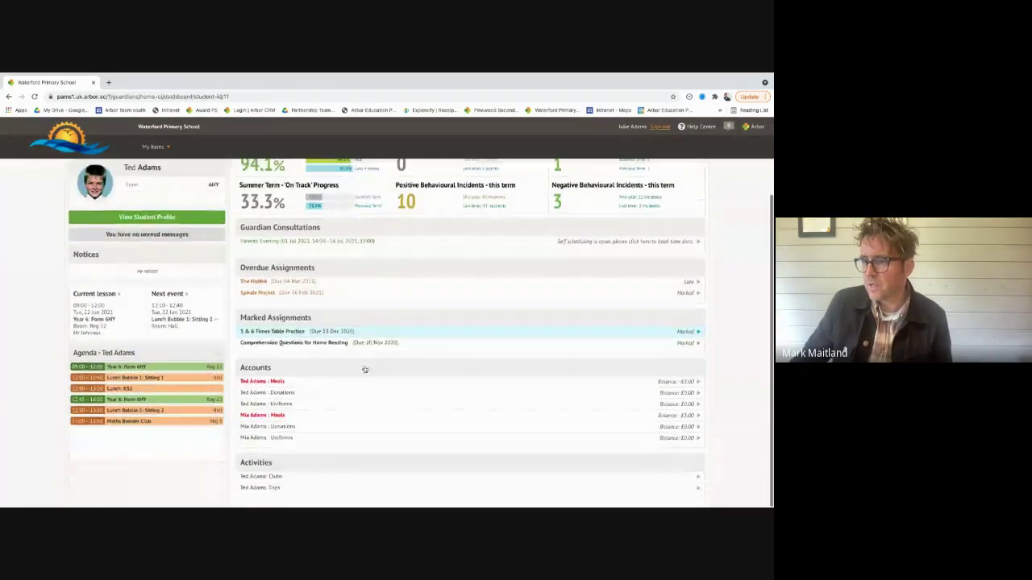
{"action": "left_click", "coordinate": [306, 476]}
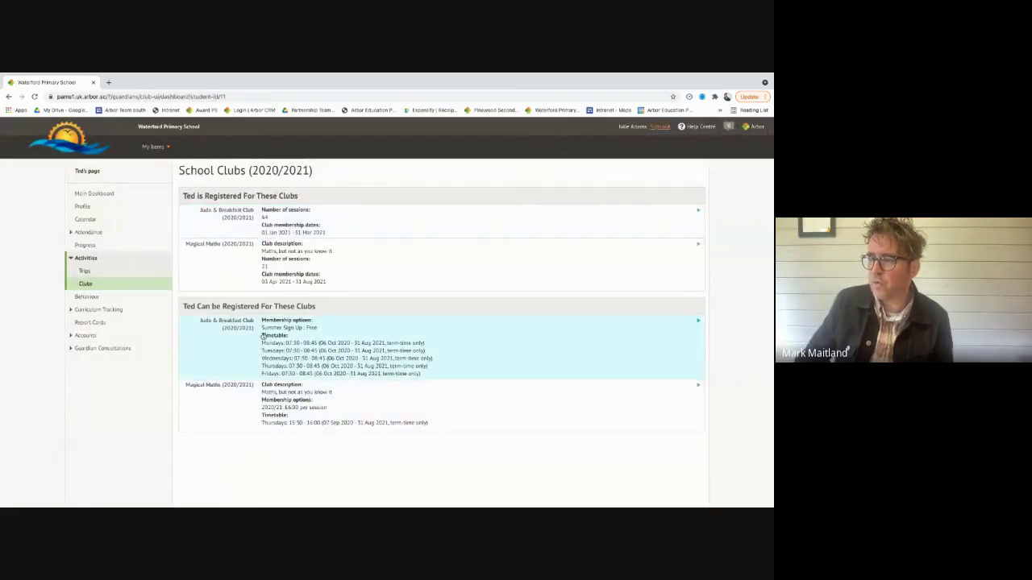
- Return to the guardian's main dashboard and review its statistics, assignments, accounts and activities sections
{"action": "left_click", "coordinate": [99, 195]}
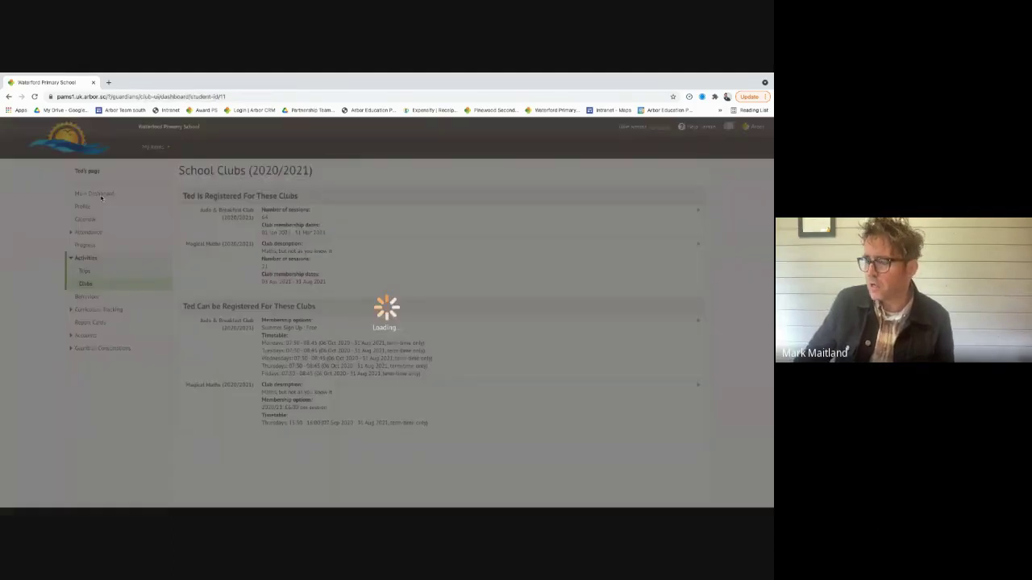
{"action": "scroll", "coordinate": [307, 392], "scroll_direction": "down", "scroll_amount": 1}
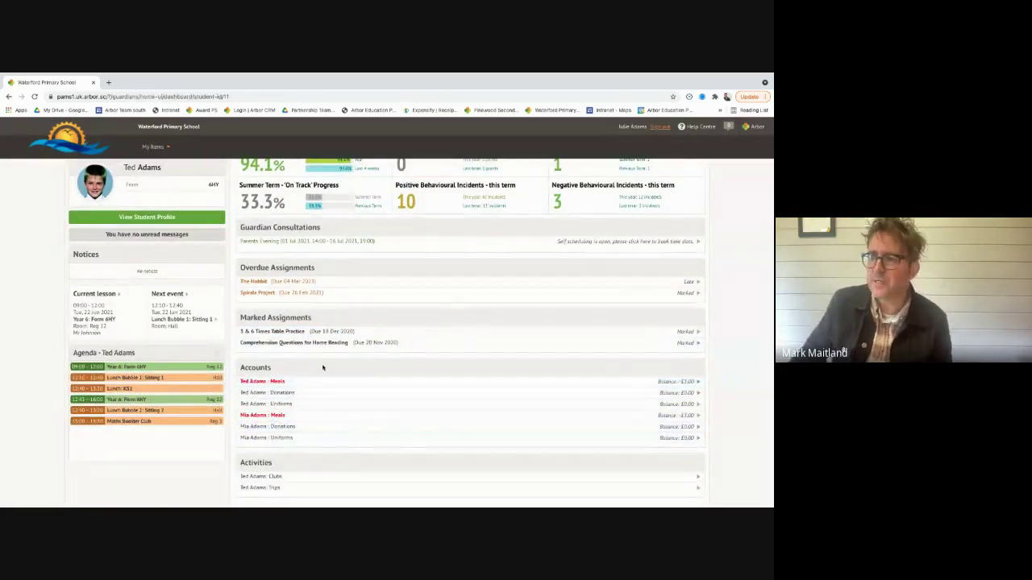
{"action": "scroll", "coordinate": [323, 368], "scroll_direction": "up", "scroll_amount": 1}
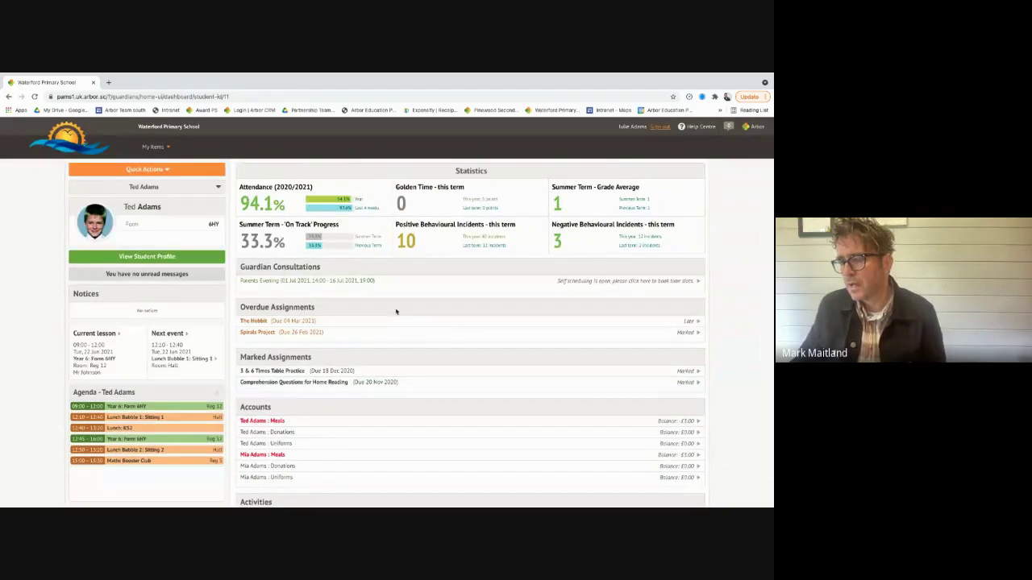
- Open the child's student profile and review the personal, contact, guardian, dietary and medical details
{"action": "left_click", "coordinate": [165, 258]}
{"action": "scroll", "coordinate": [305, 365], "scroll_direction": "down", "scroll_amount": 1}
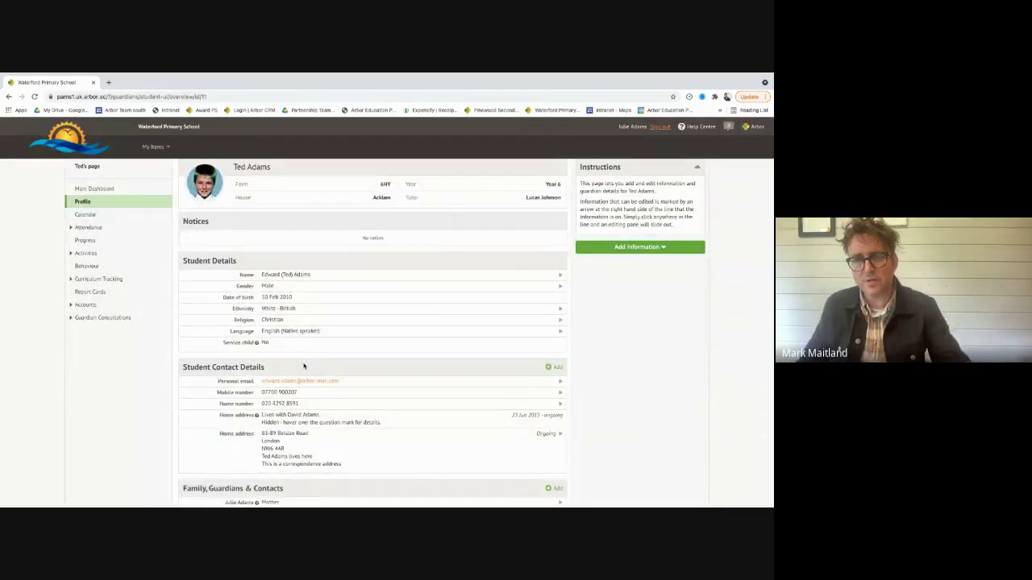
{"action": "scroll", "coordinate": [307, 367], "scroll_direction": "down", "scroll_amount": 1}
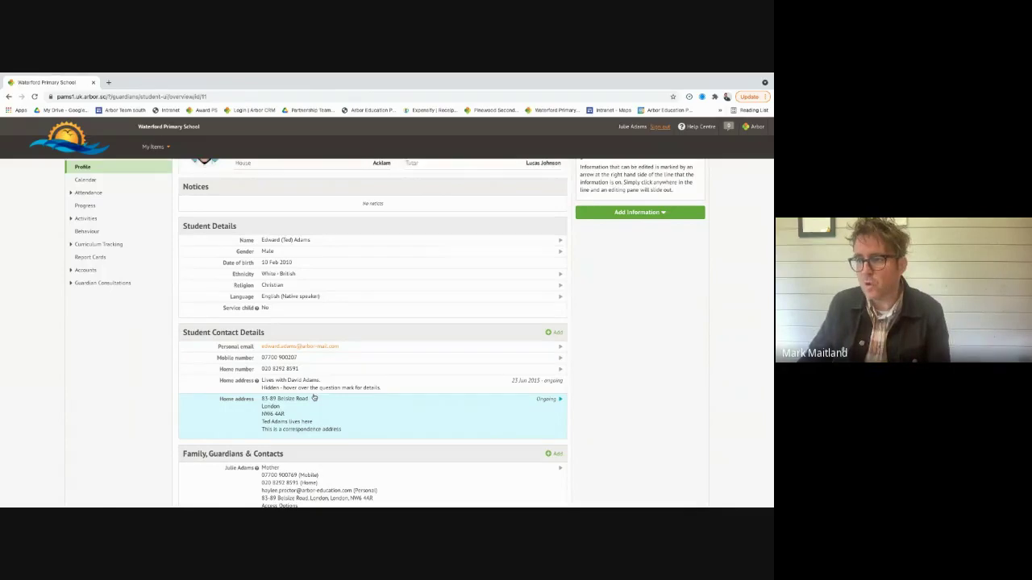
{"action": "scroll", "coordinate": [313, 398], "scroll_direction": "down", "scroll_amount": 5}
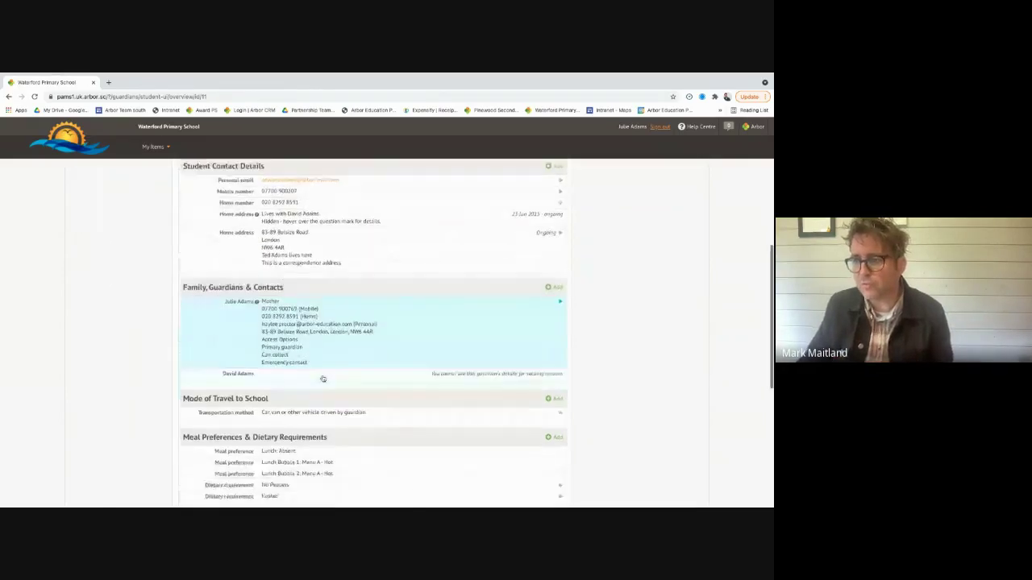
{"action": "scroll", "coordinate": [322, 379], "scroll_direction": "down", "scroll_amount": 2}
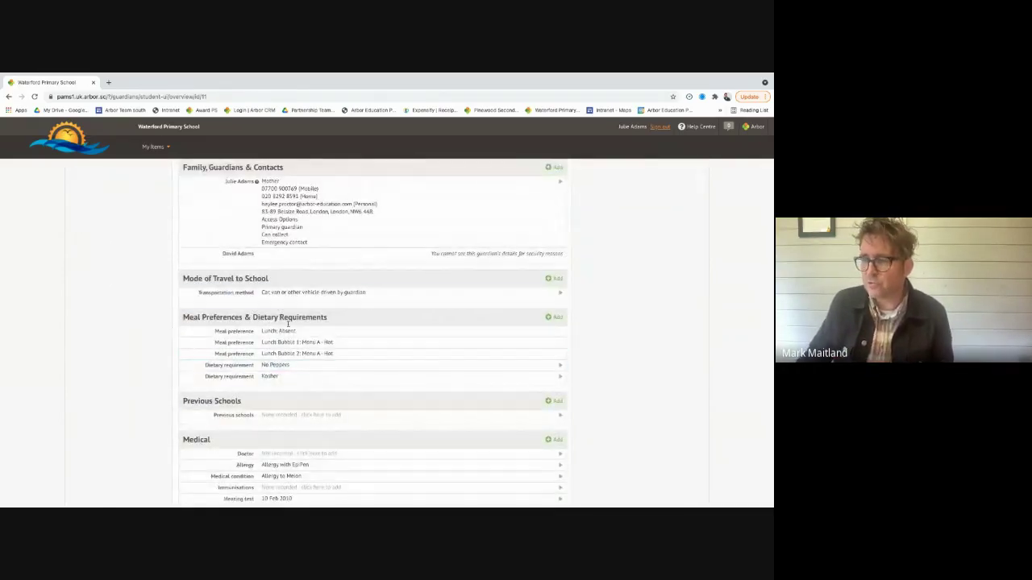
{"action": "scroll", "coordinate": [290, 314], "scroll_direction": "down", "scroll_amount": 4}
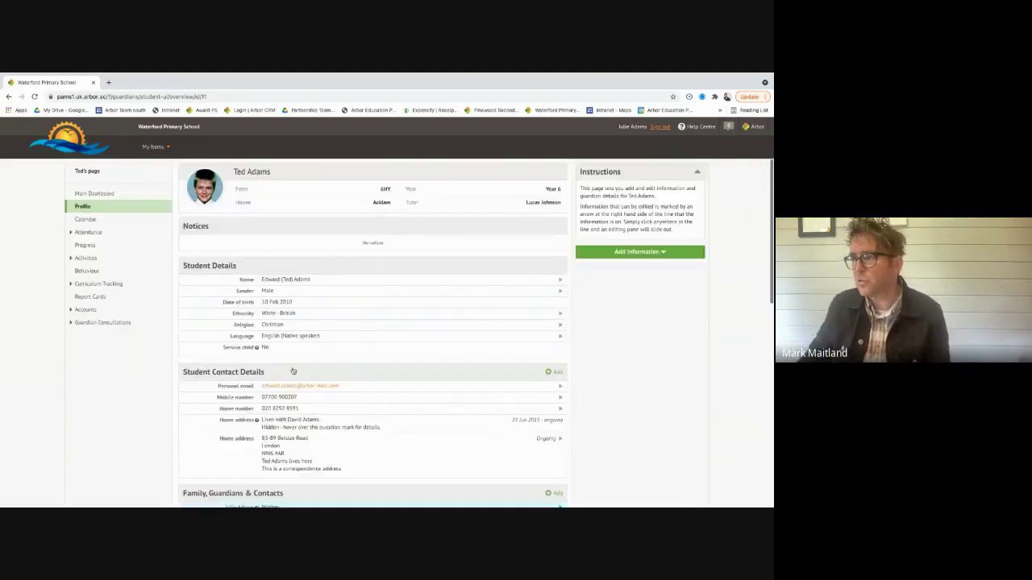
- Return to the main dashboard, view the school messages, and open and close a blank new message to the school
{"action": "left_click", "coordinate": [94, 194]}
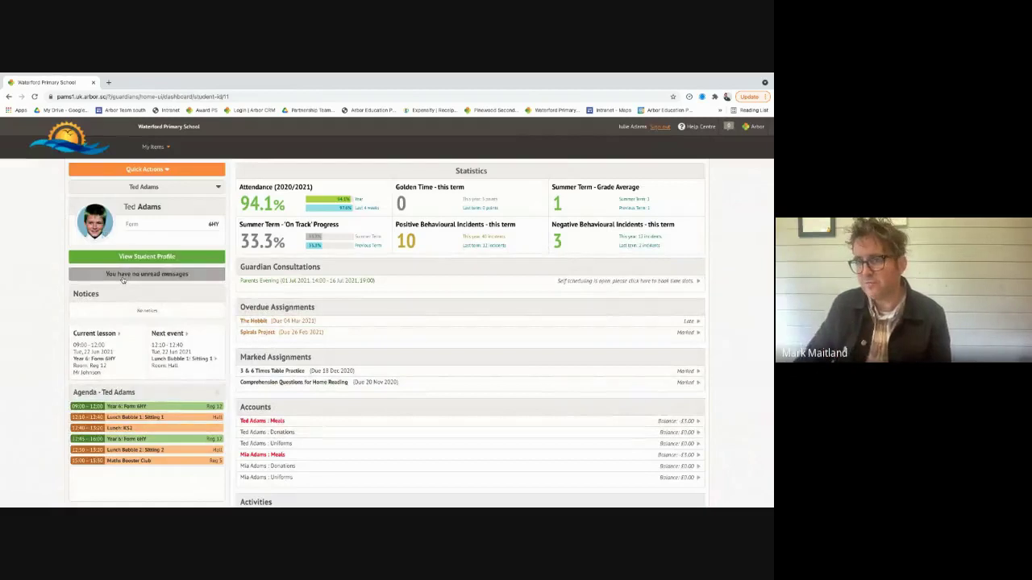
{"action": "left_click", "coordinate": [123, 275]}
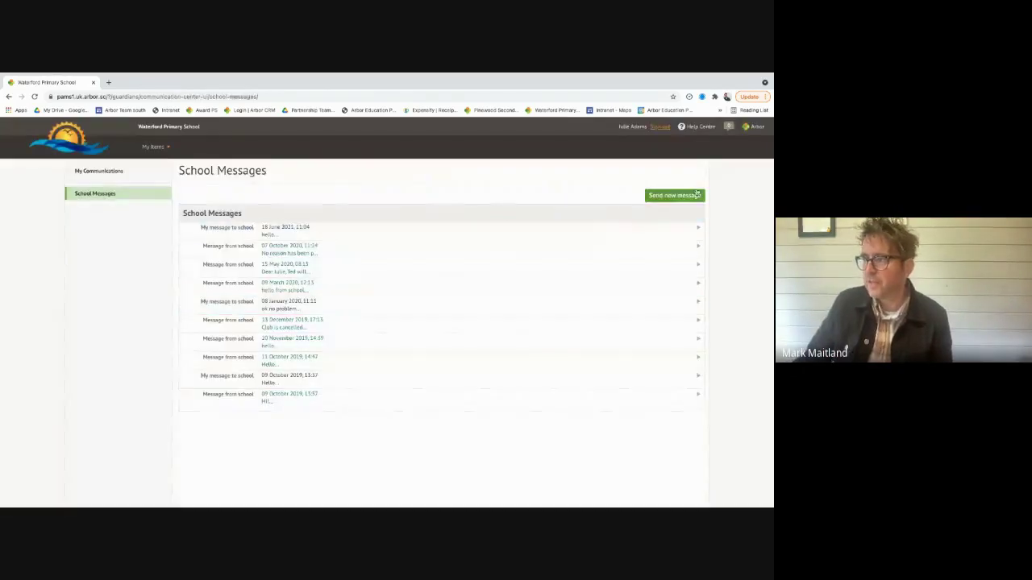
{"action": "left_click", "coordinate": [697, 194]}
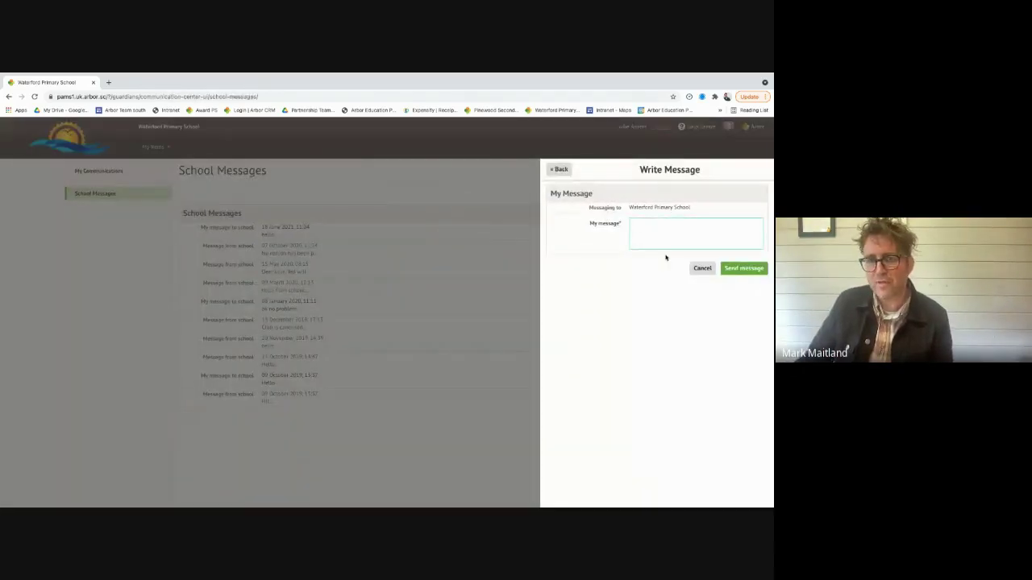
{"action": "left_click", "coordinate": [567, 172]}
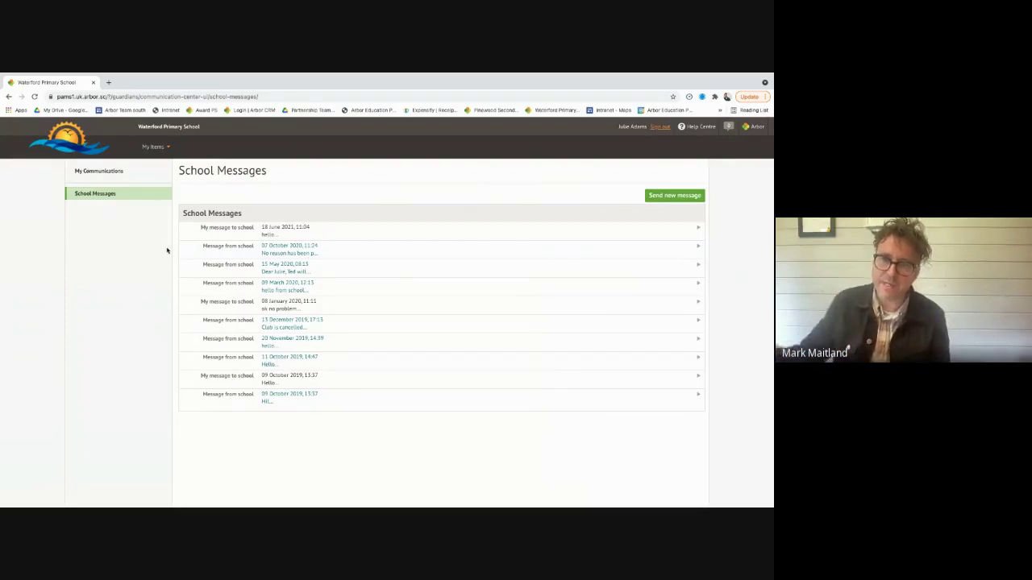
- Sign out of the Parent Portal and log back in with the Arbor Admin account
{"action": "left_click", "coordinate": [659, 128]}
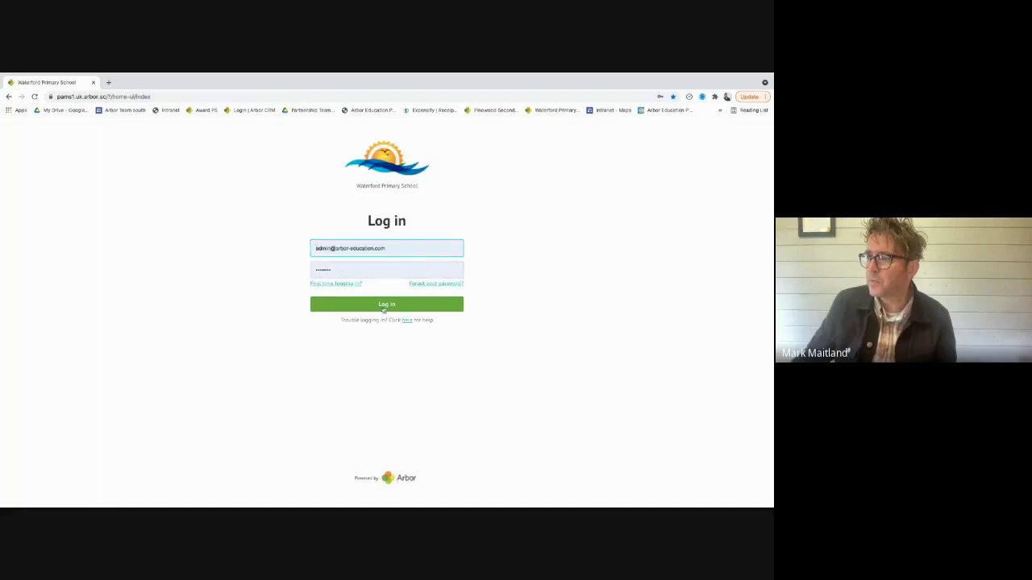
{"action": "key", "text": "Return"}
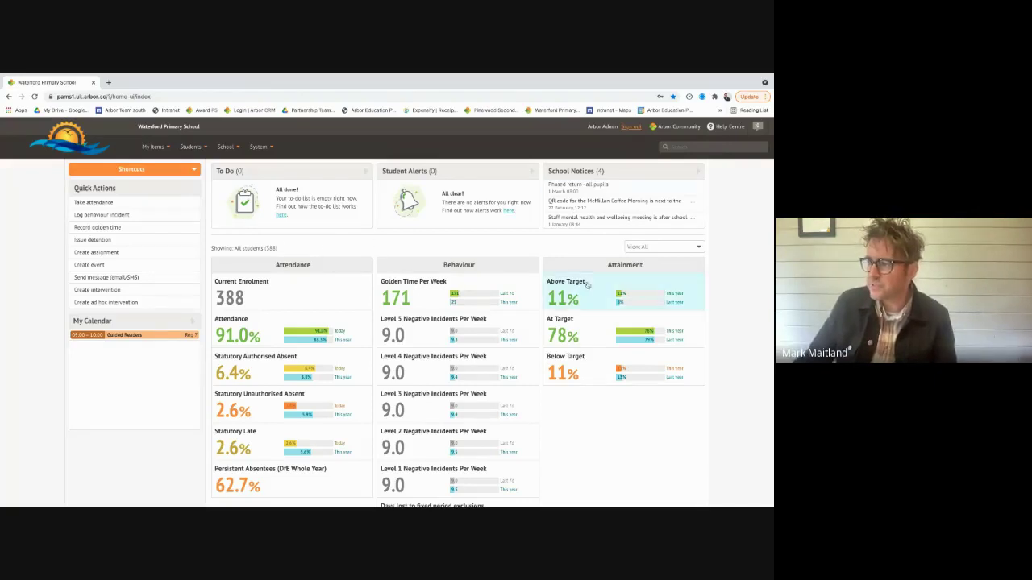
{"action": "mouse_move", "coordinate": [577, 293]}
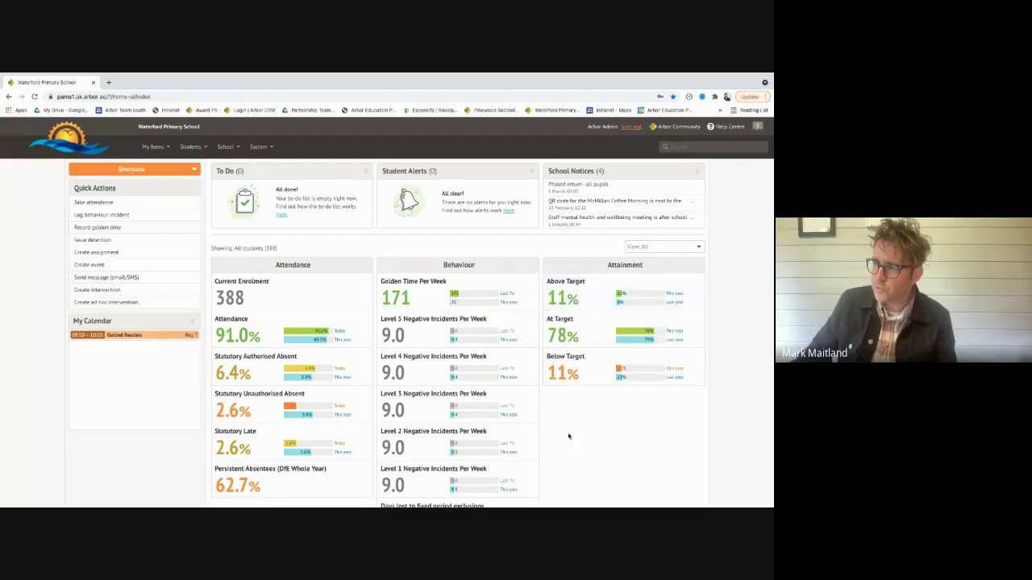
- Open the Overview Dashboard in the analysis area of the students' Summative Tracking
{"action": "left_click", "coordinate": [193, 147]}
{"action": "mouse_move", "coordinate": [198, 172]}
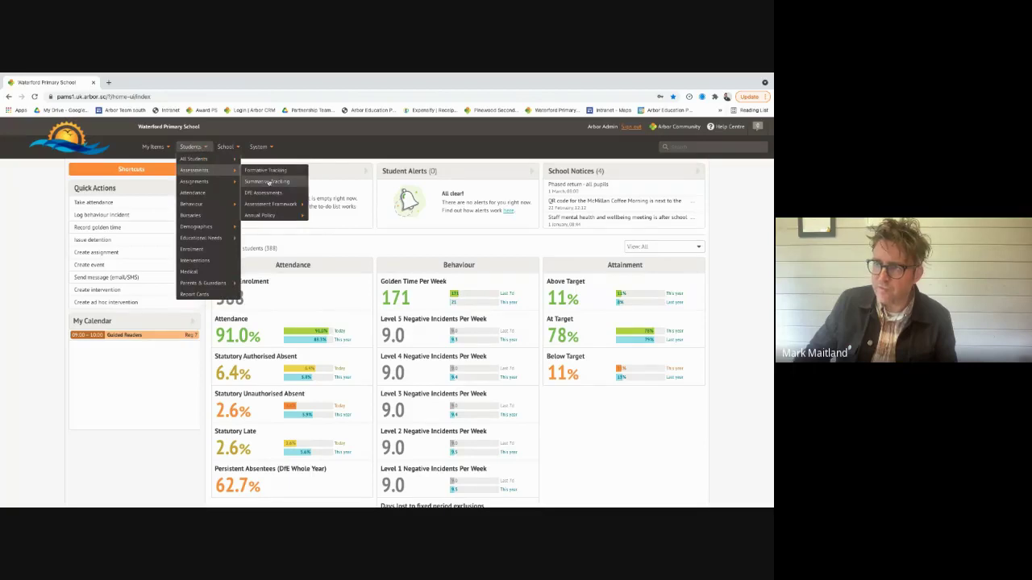
{"action": "left_click", "coordinate": [266, 181]}
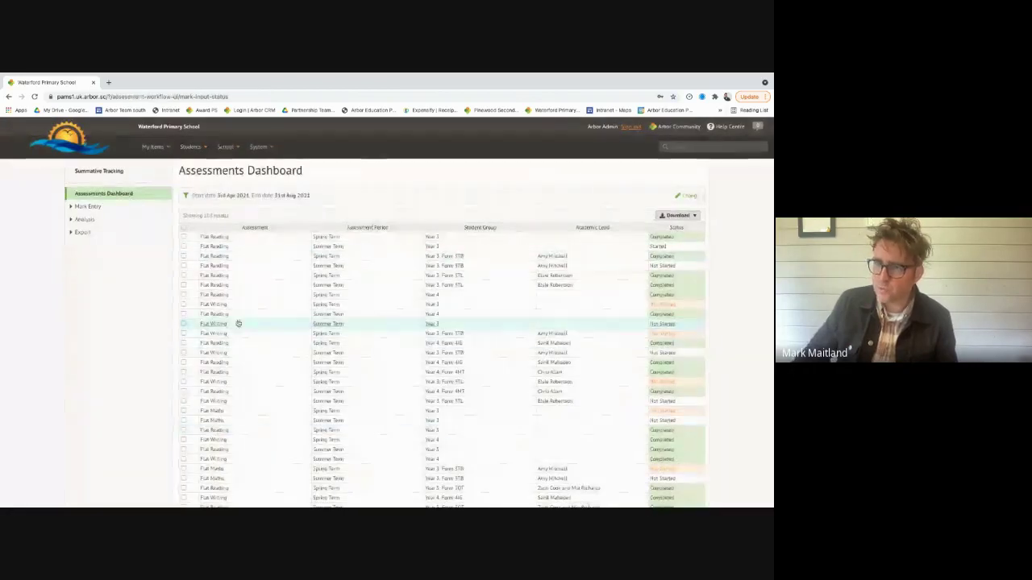
{"action": "left_click", "coordinate": [82, 219]}
{"action": "left_click", "coordinate": [103, 233]}
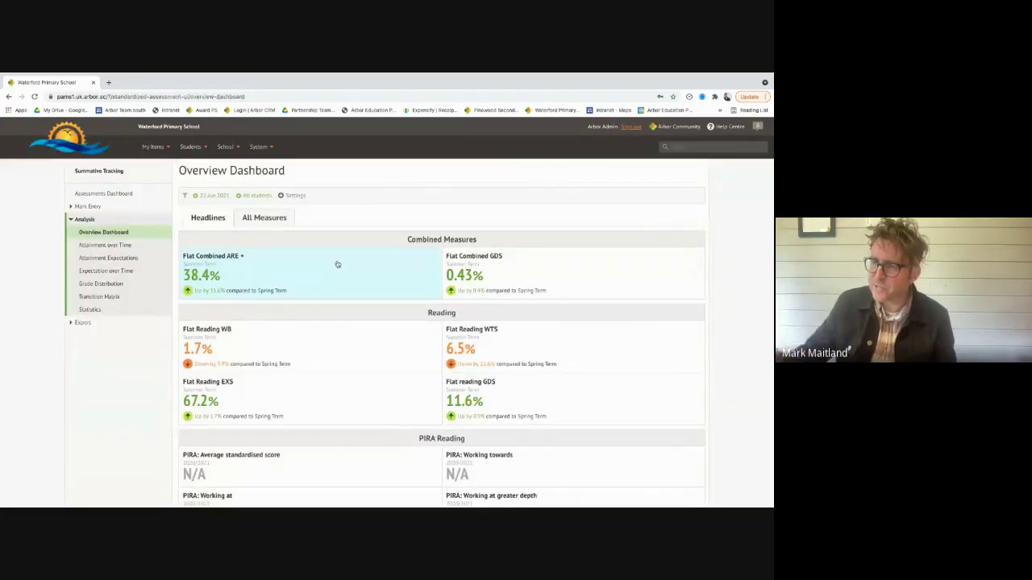
- Drill down from the Flat Reading WB measure to its Year 5 students and select the listed pupil
{"action": "left_click", "coordinate": [250, 339]}
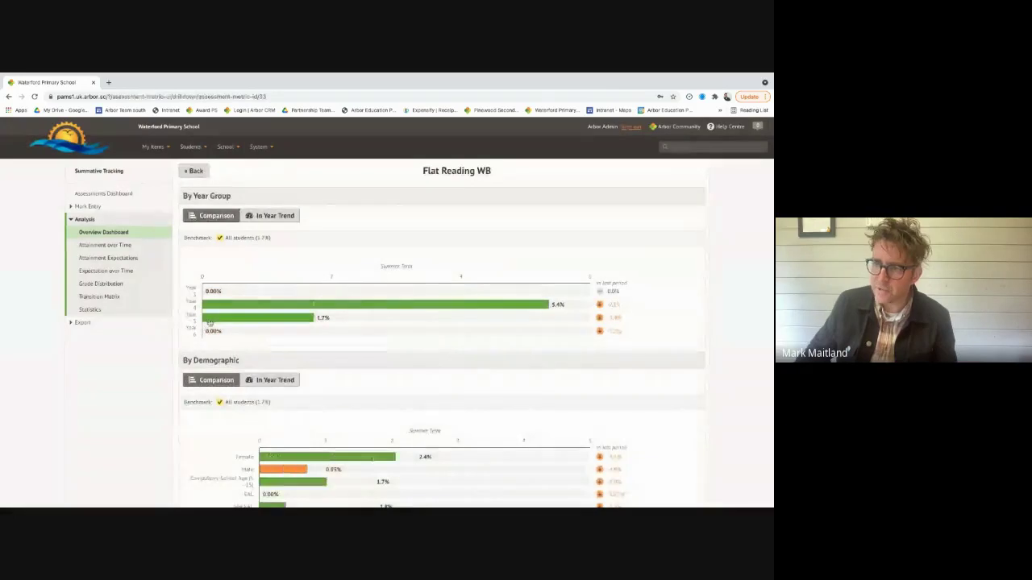
{"action": "left_click", "coordinate": [224, 322]}
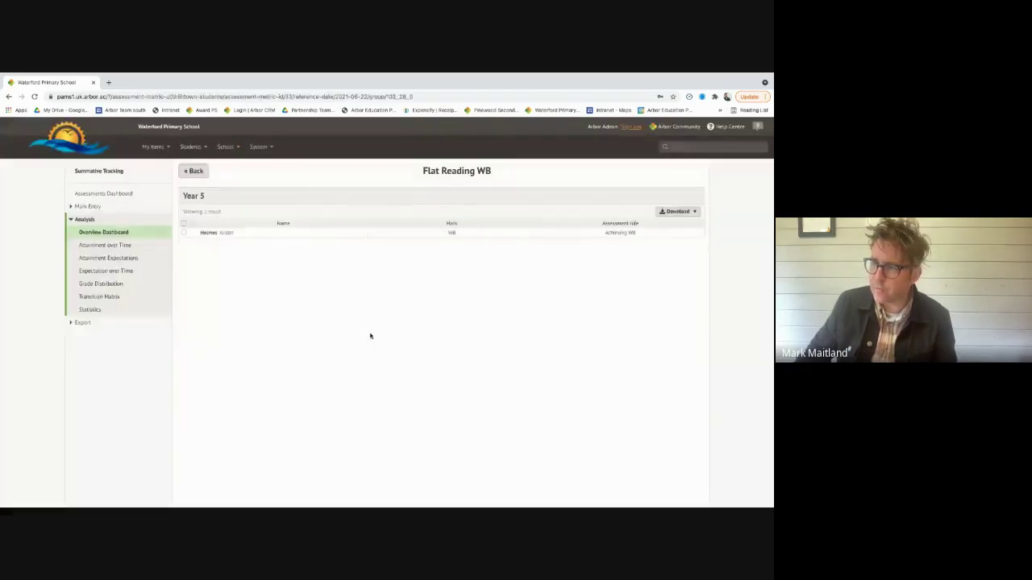
{"action": "left_click", "coordinate": [183, 232]}
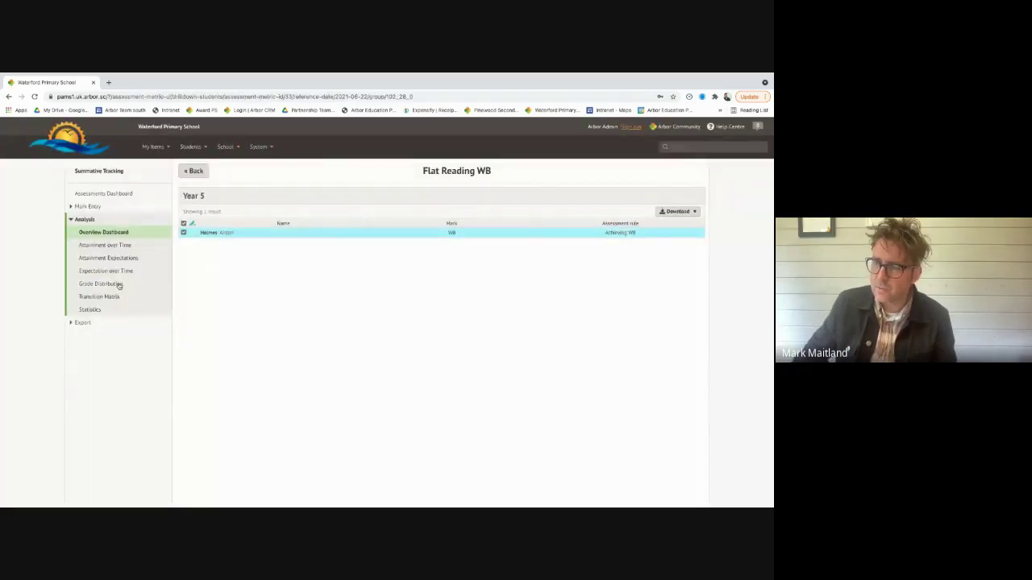
{"action": "left_click", "coordinate": [66, 150]}
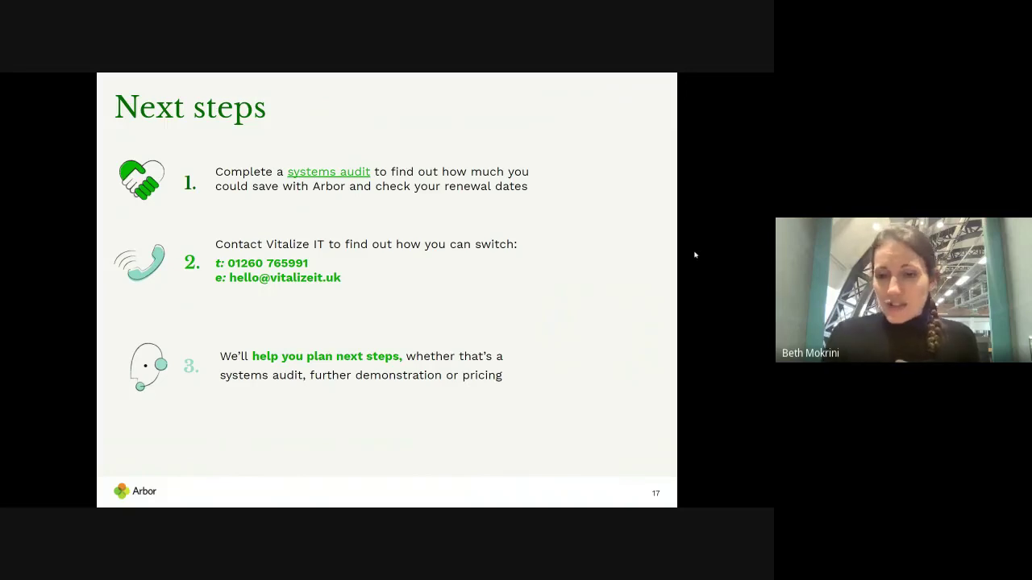
{"action": "key", "text": "Right"}
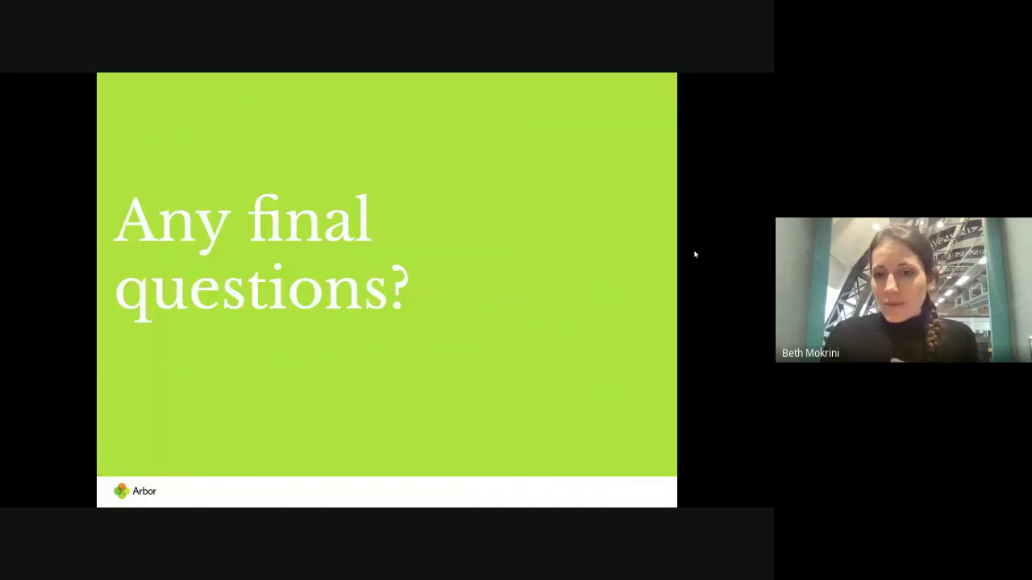